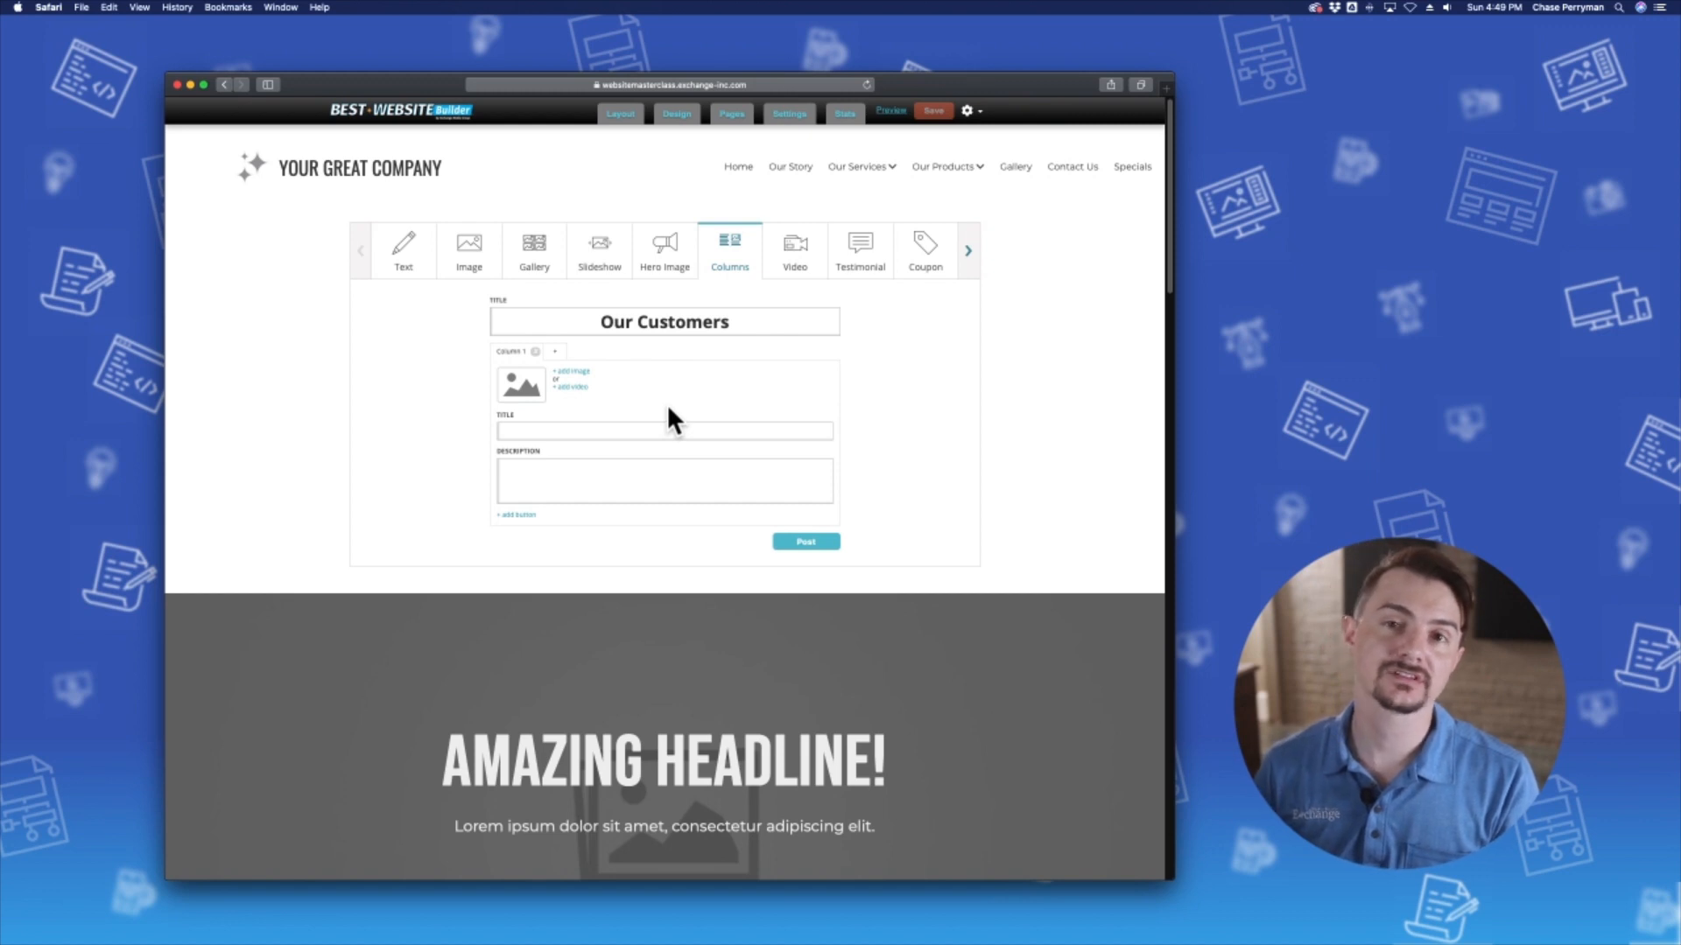
Step: Add the five-star customer rating illustration from the image library to Column 1 of the Our Customers block
left_click(569, 371)
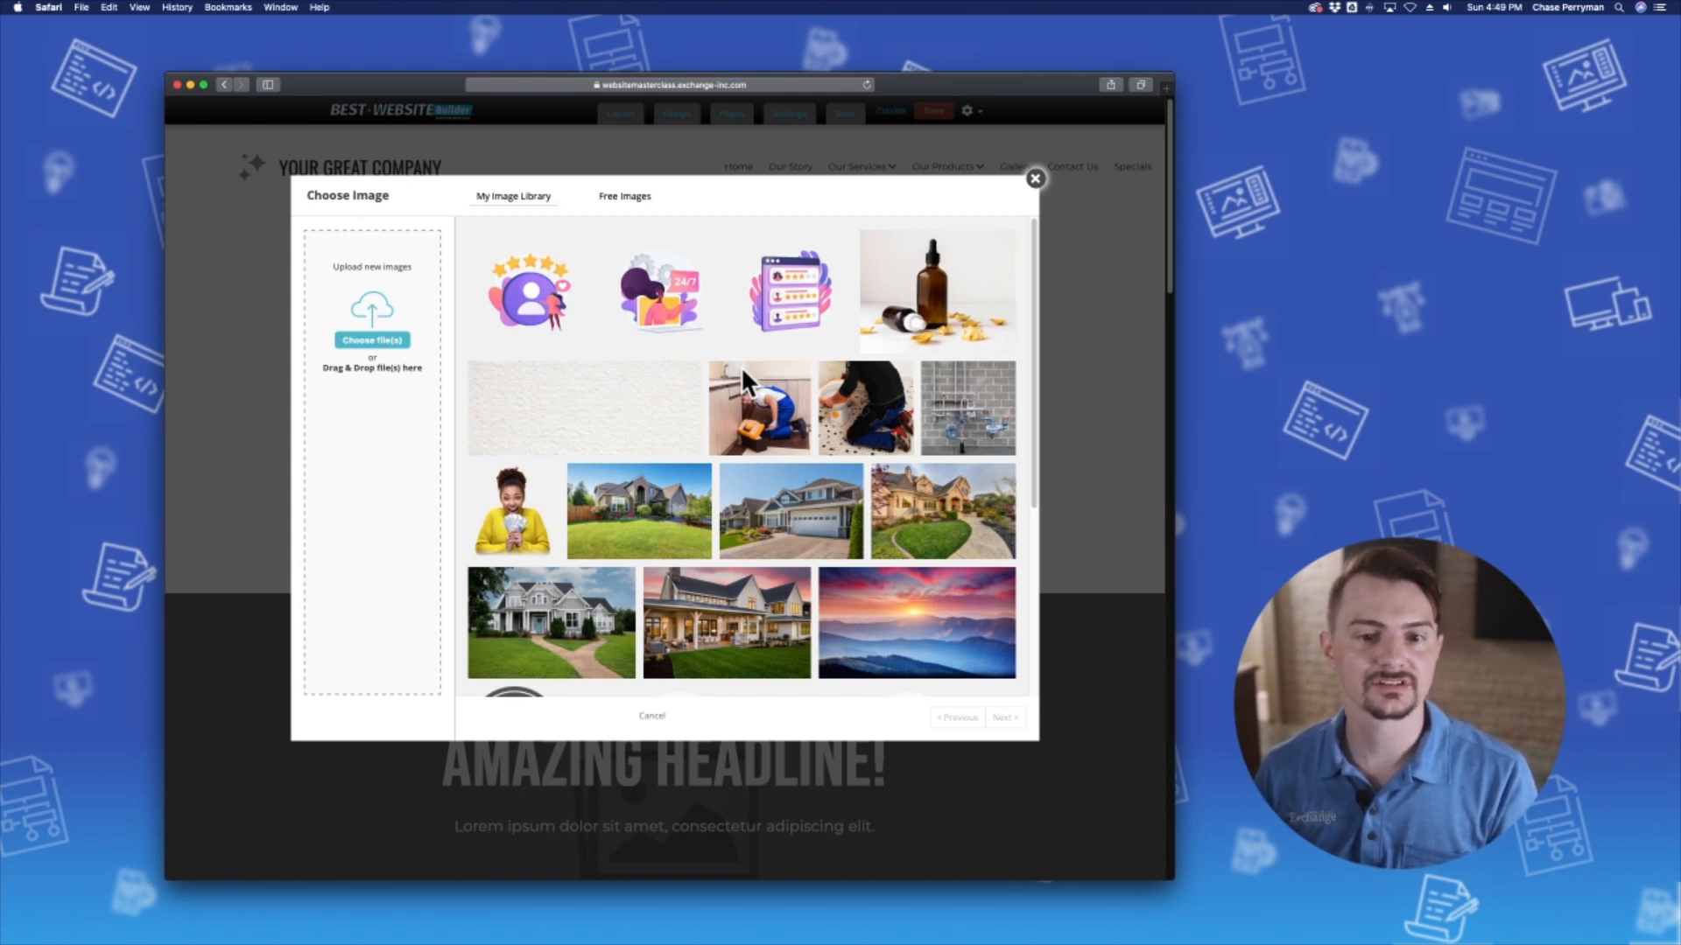
left_click(536, 290)
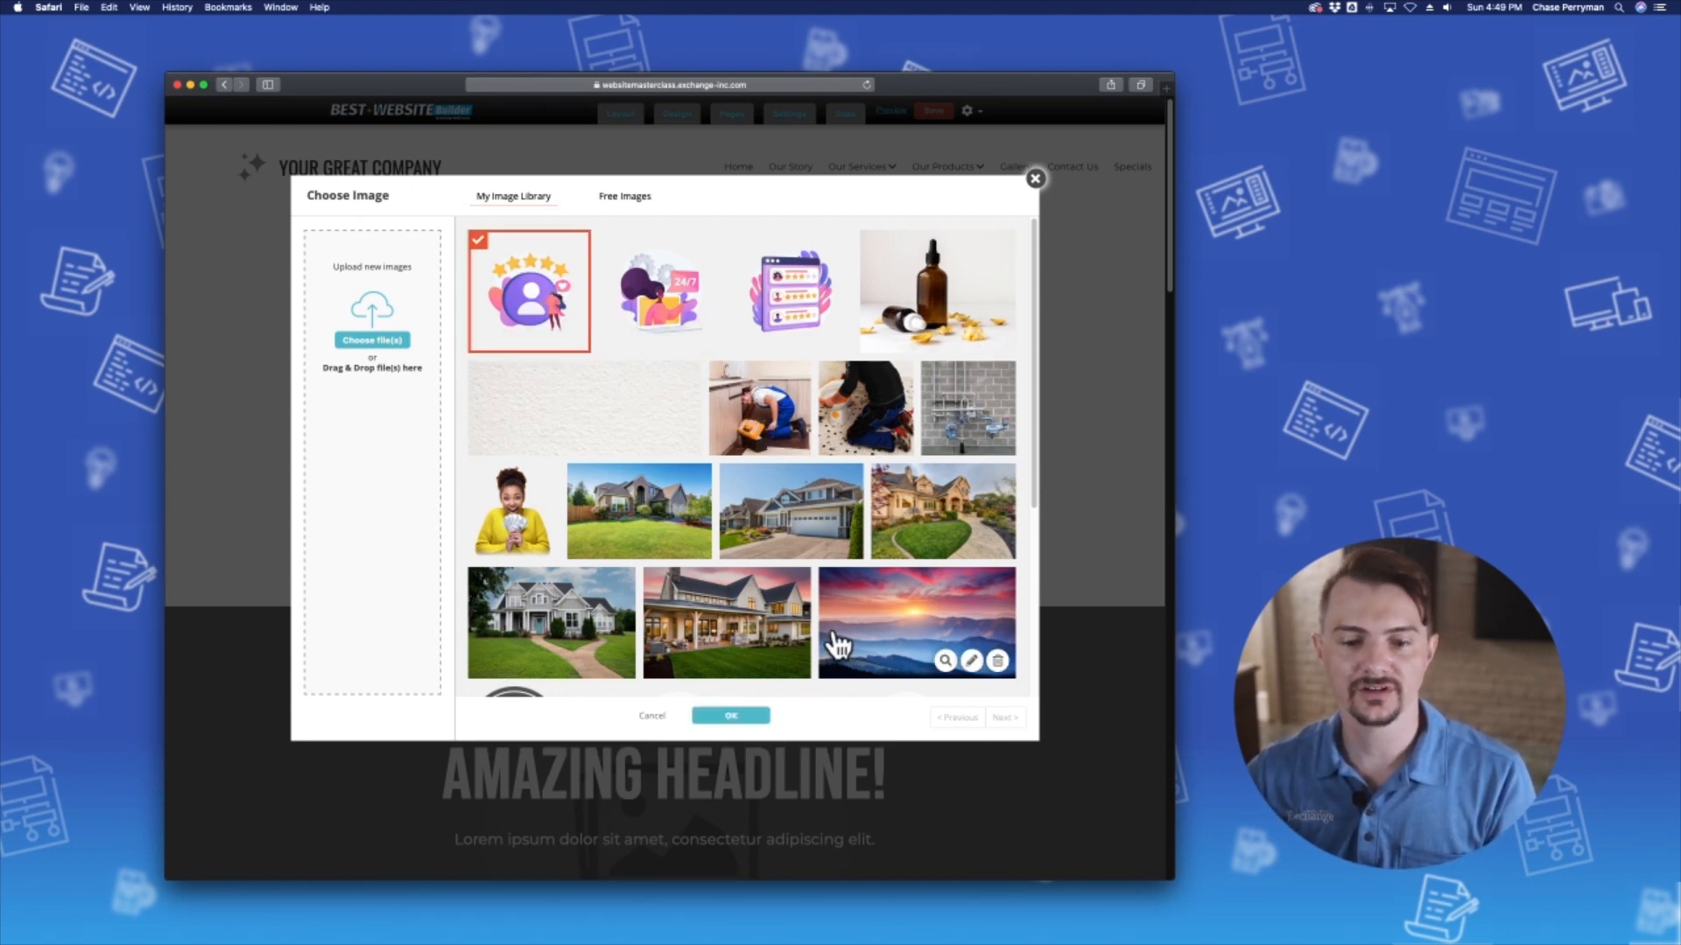
left_click(746, 716)
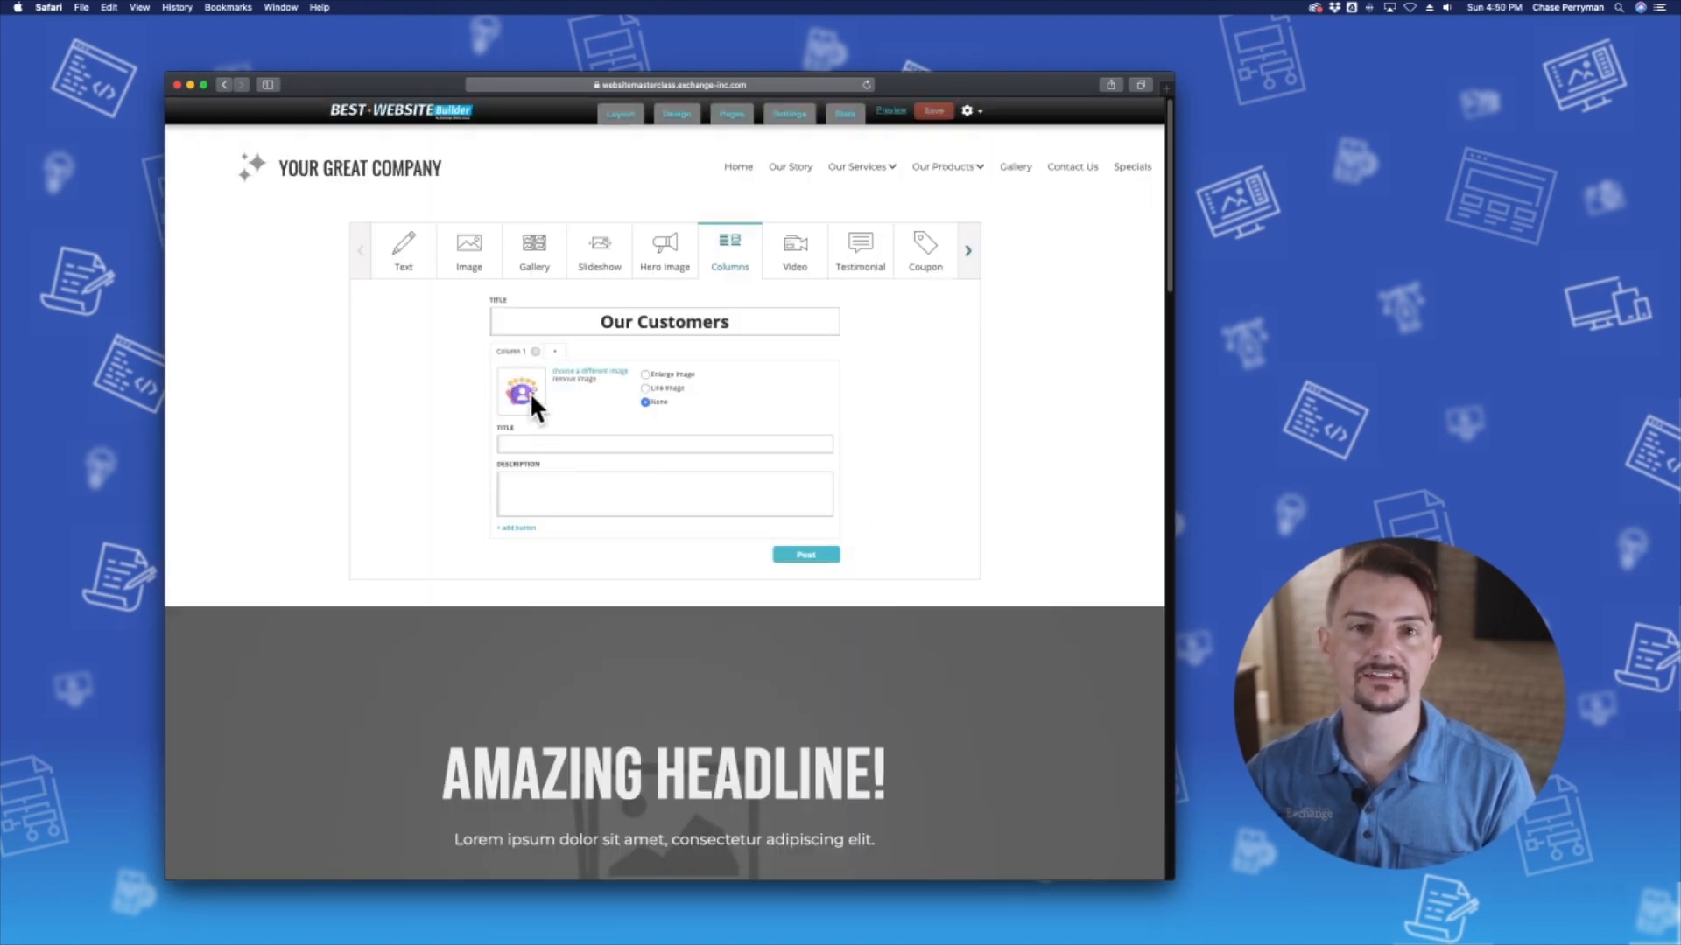
Step: Enter "Customer Satisfaction" as the title of Column 1
left_click(531, 444)
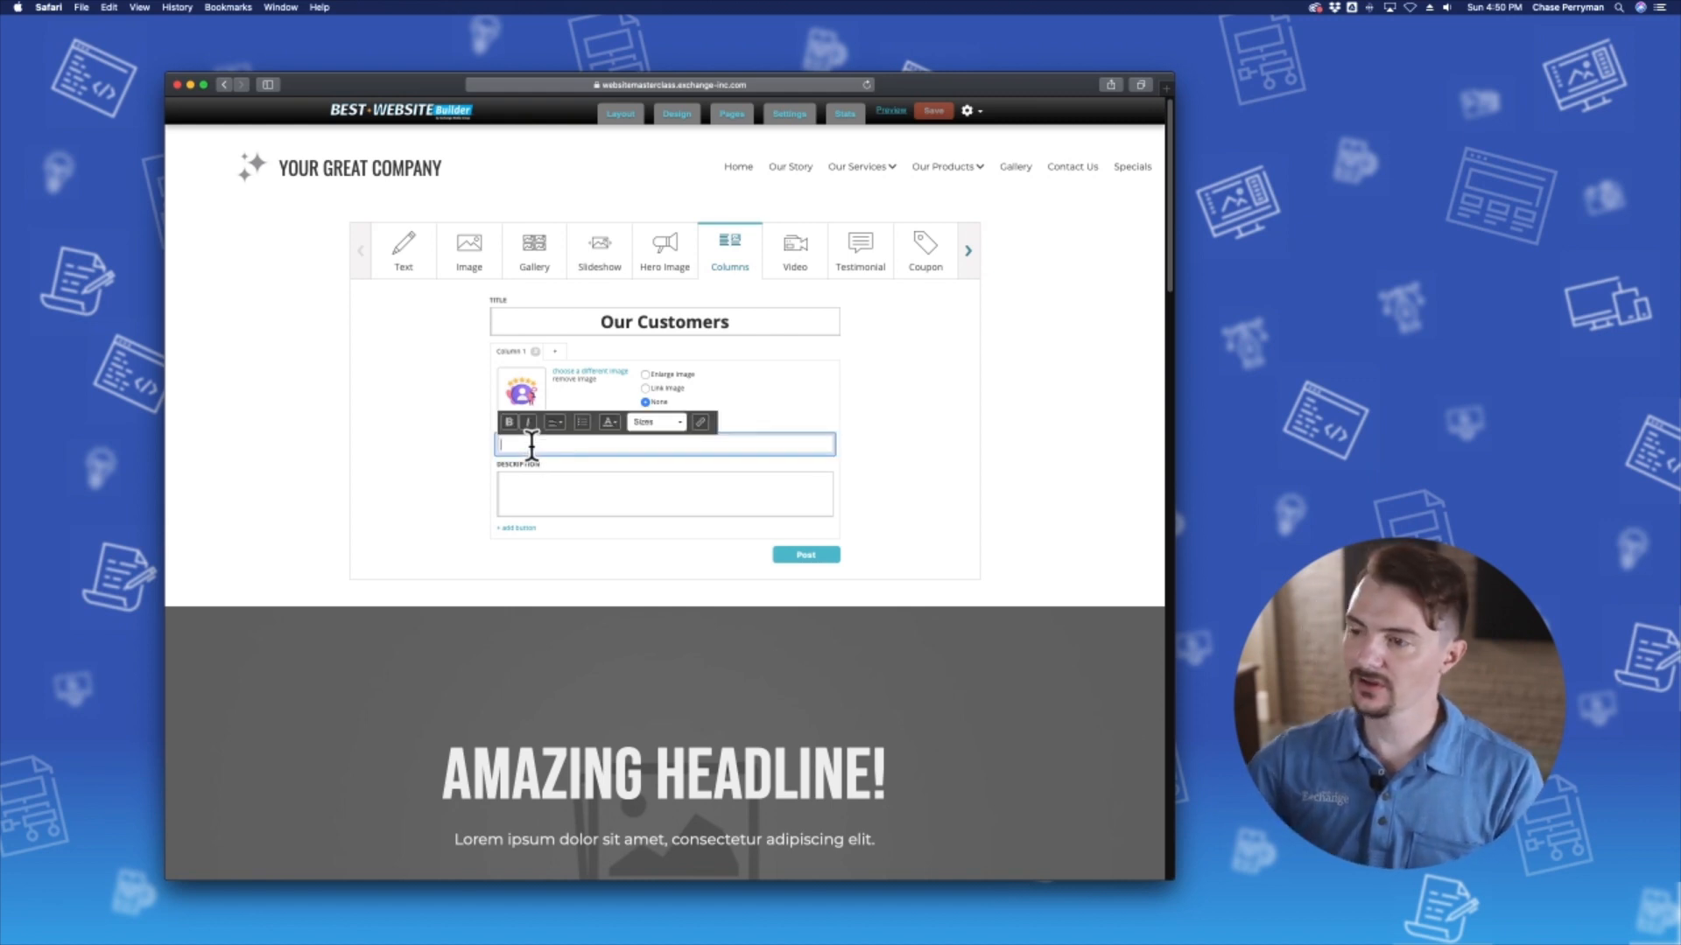
type("O")
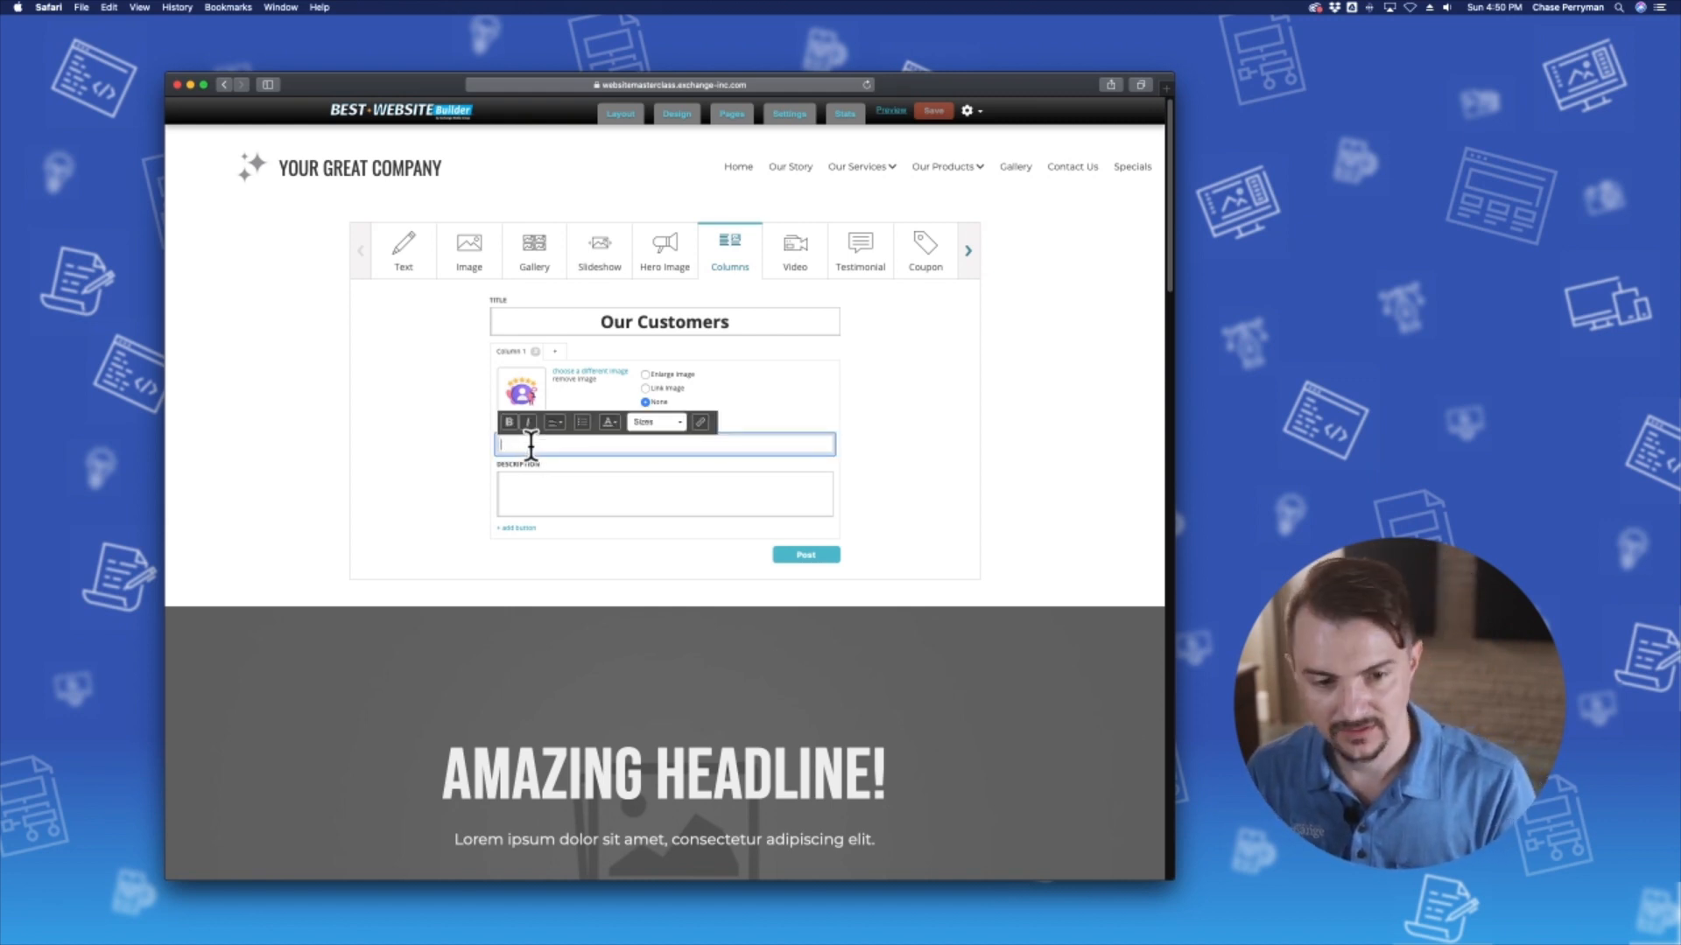
type("ustomer S")
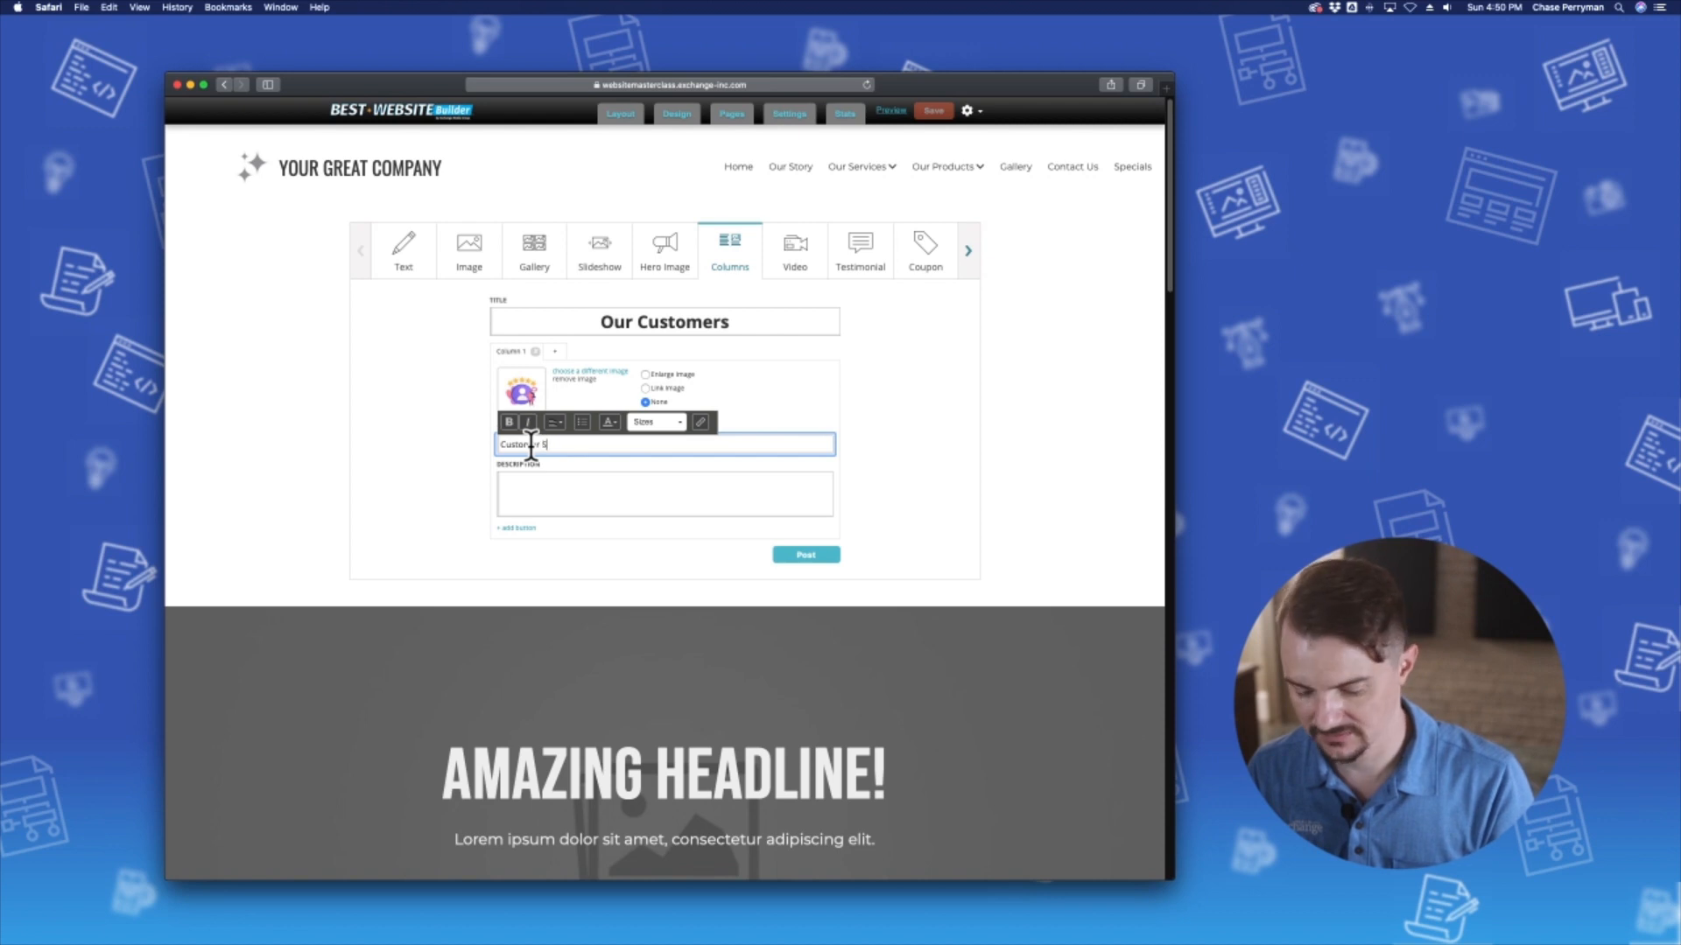
type("atis")
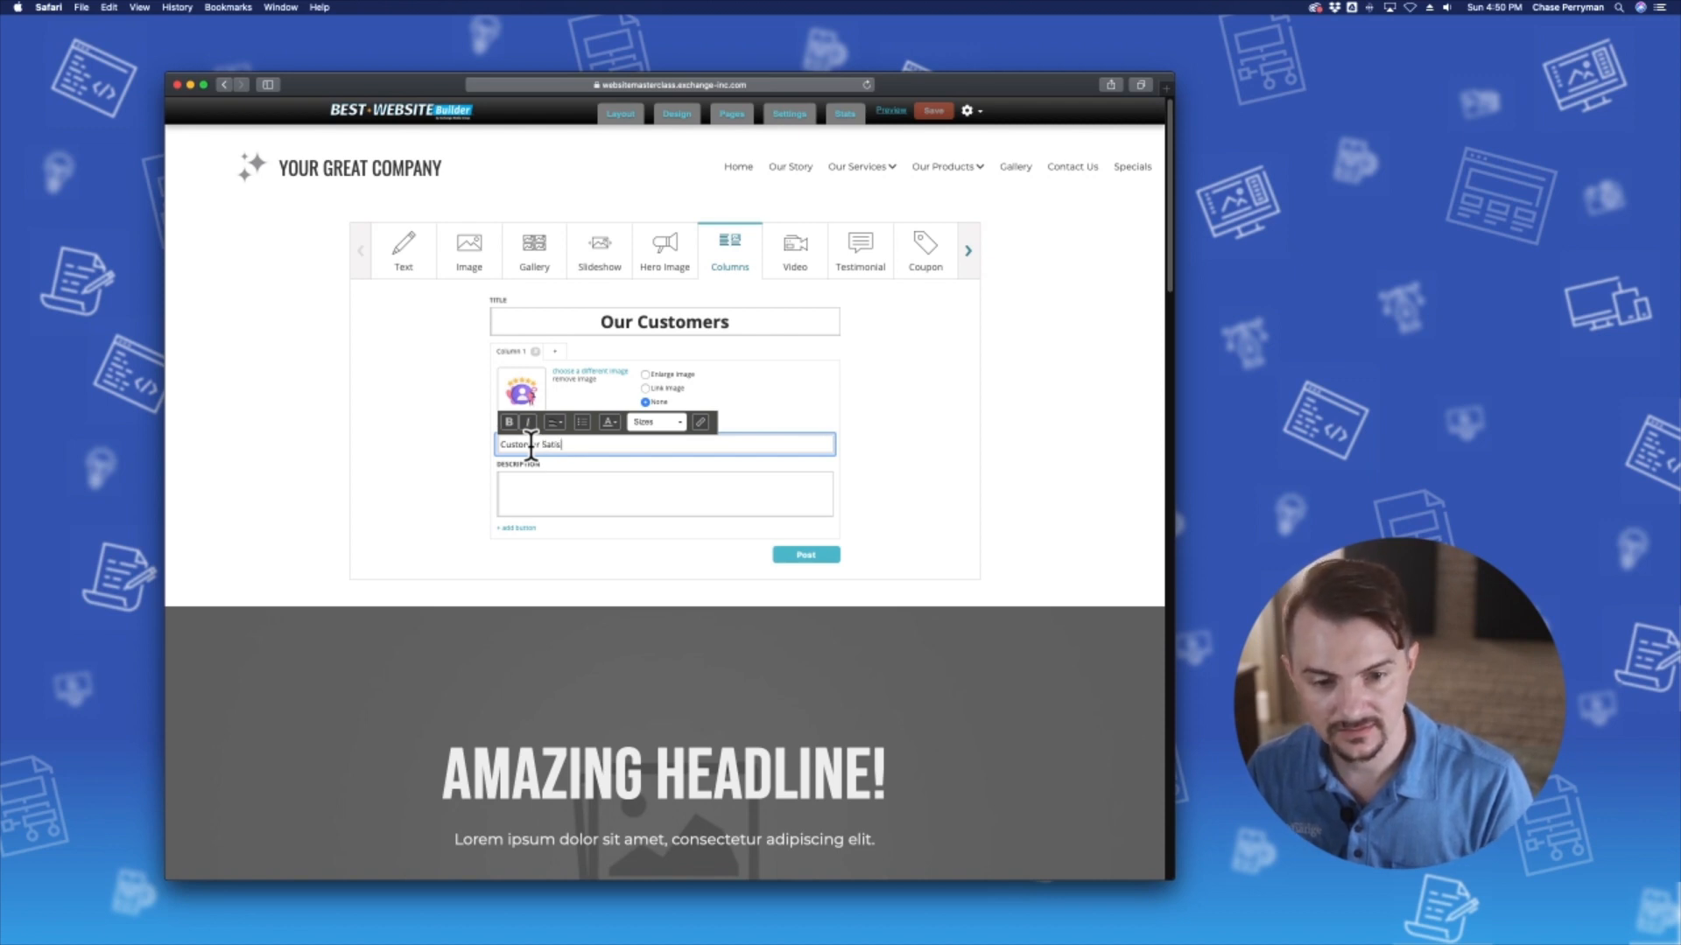
type("faction")
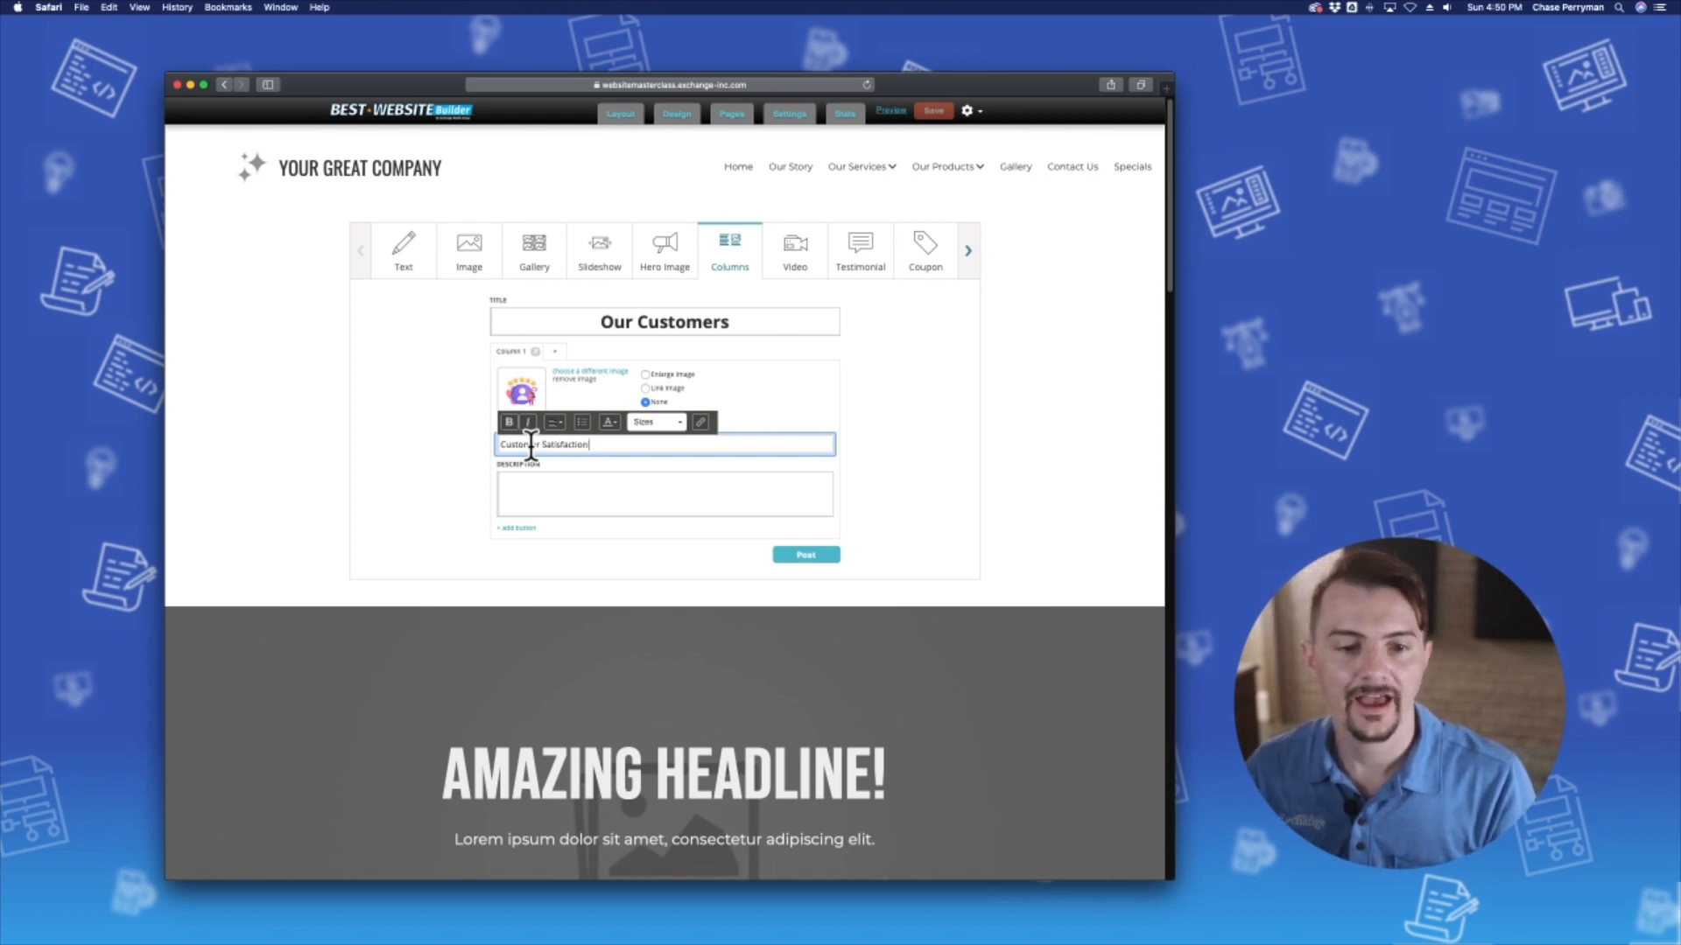
Step: Set the Customer Satisfaction title to font size M and center it
key("super+a")
left_click(506, 423)
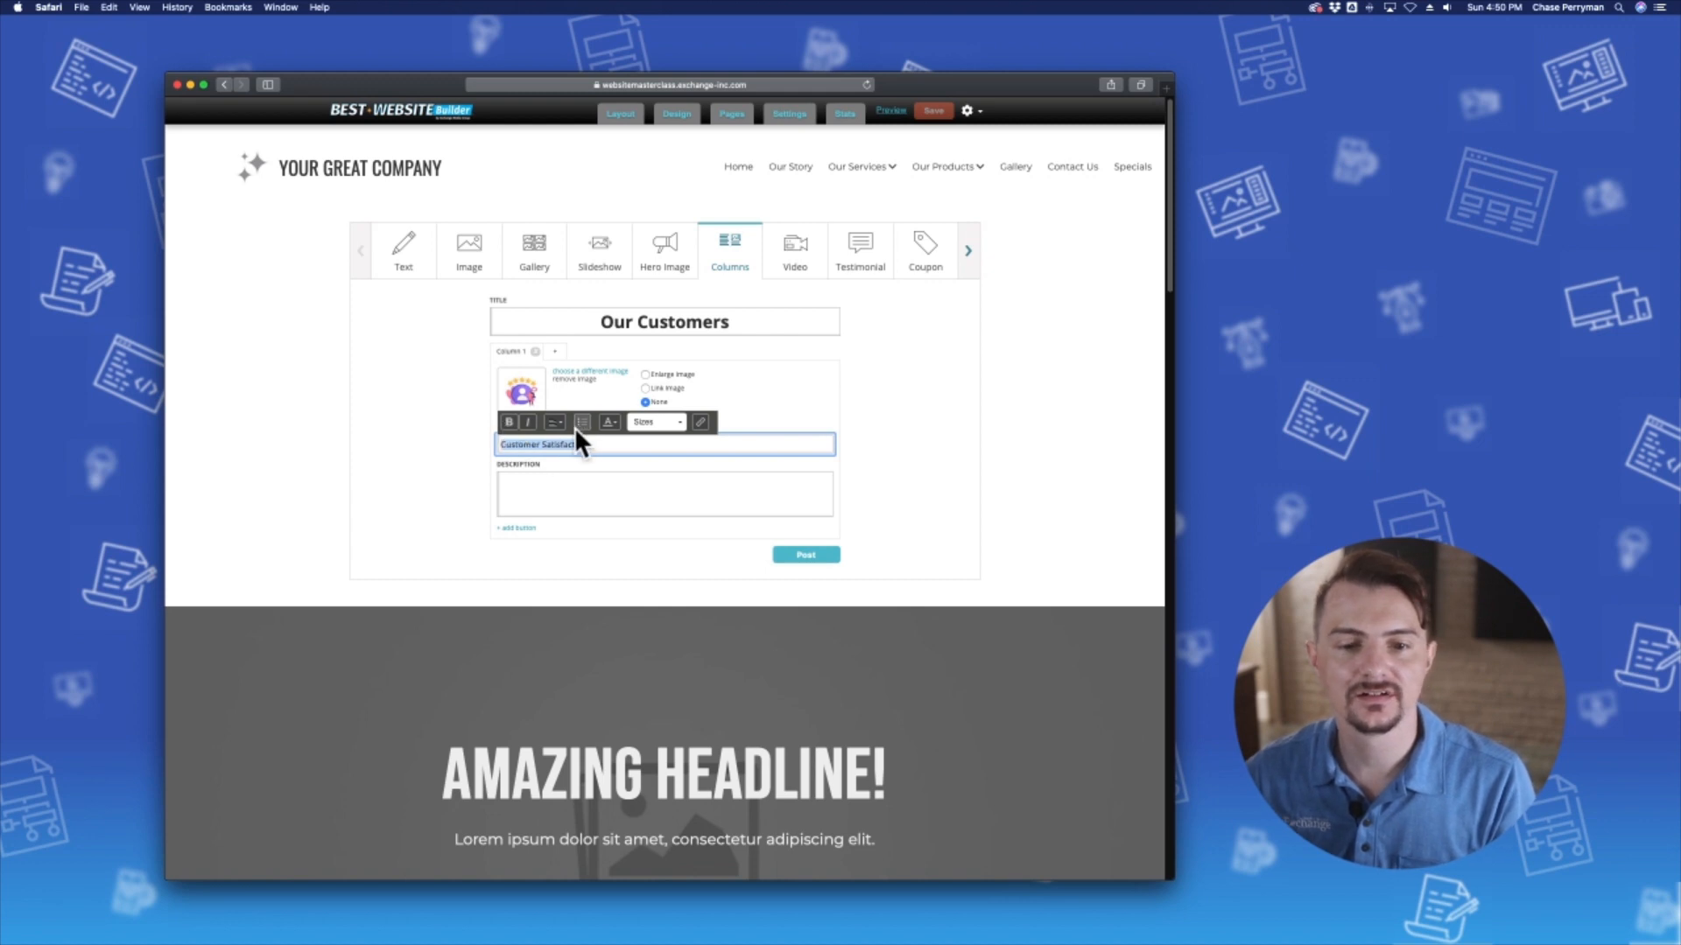
left_click(658, 422)
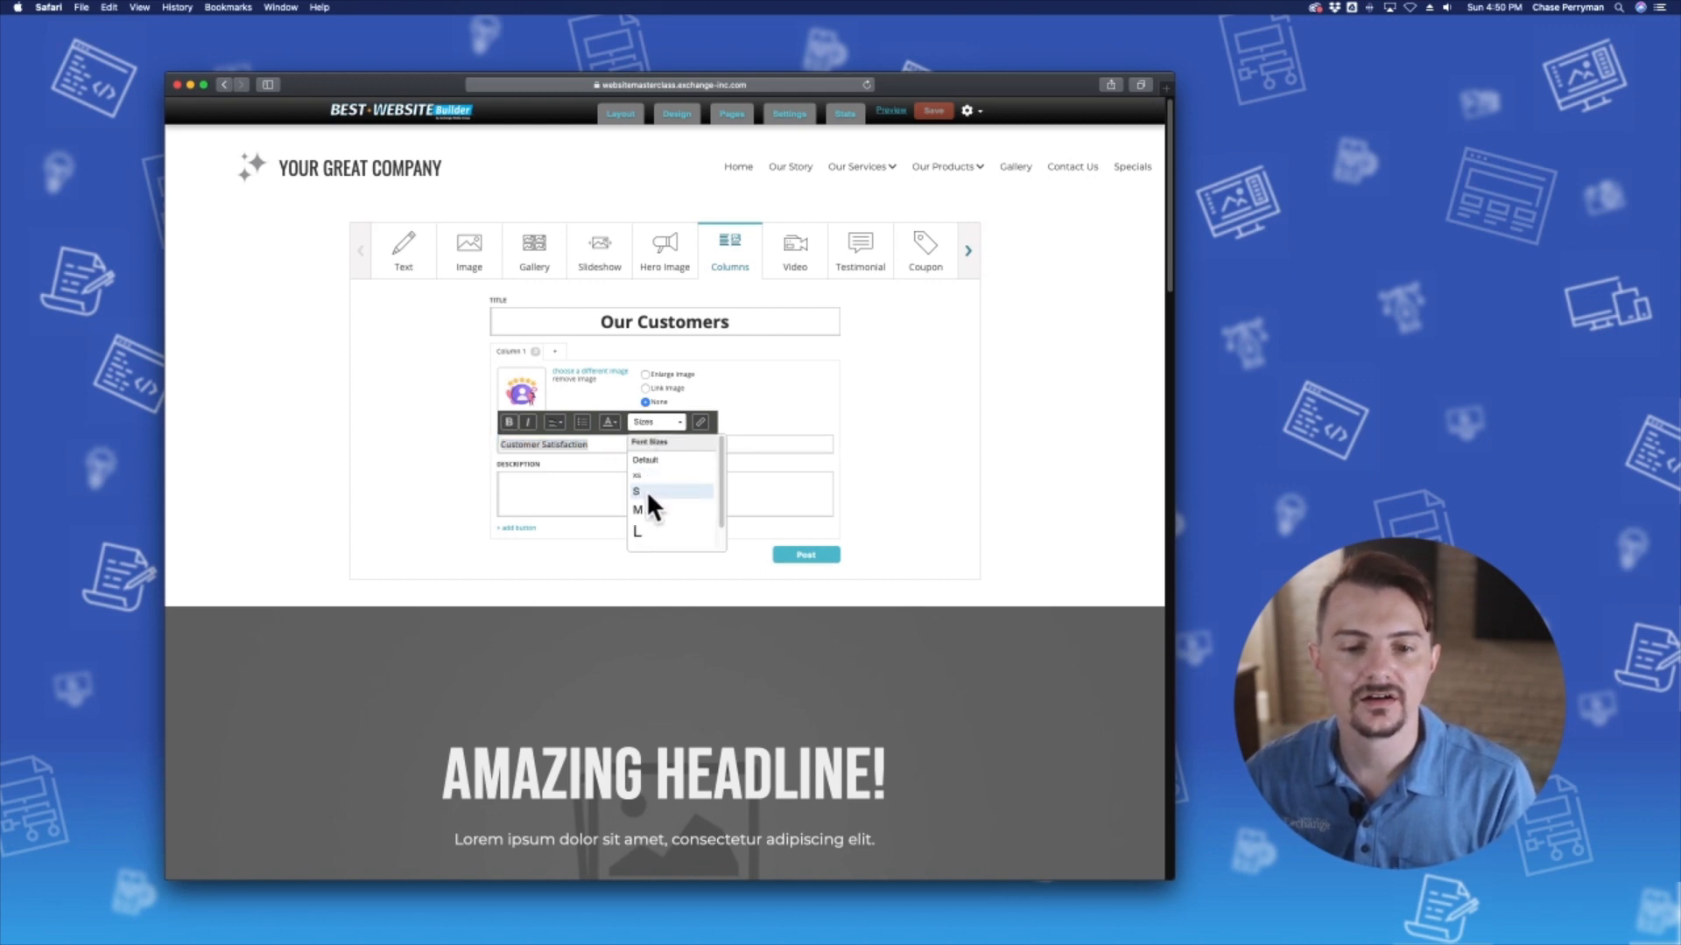
left_click(648, 513)
left_click(551, 421)
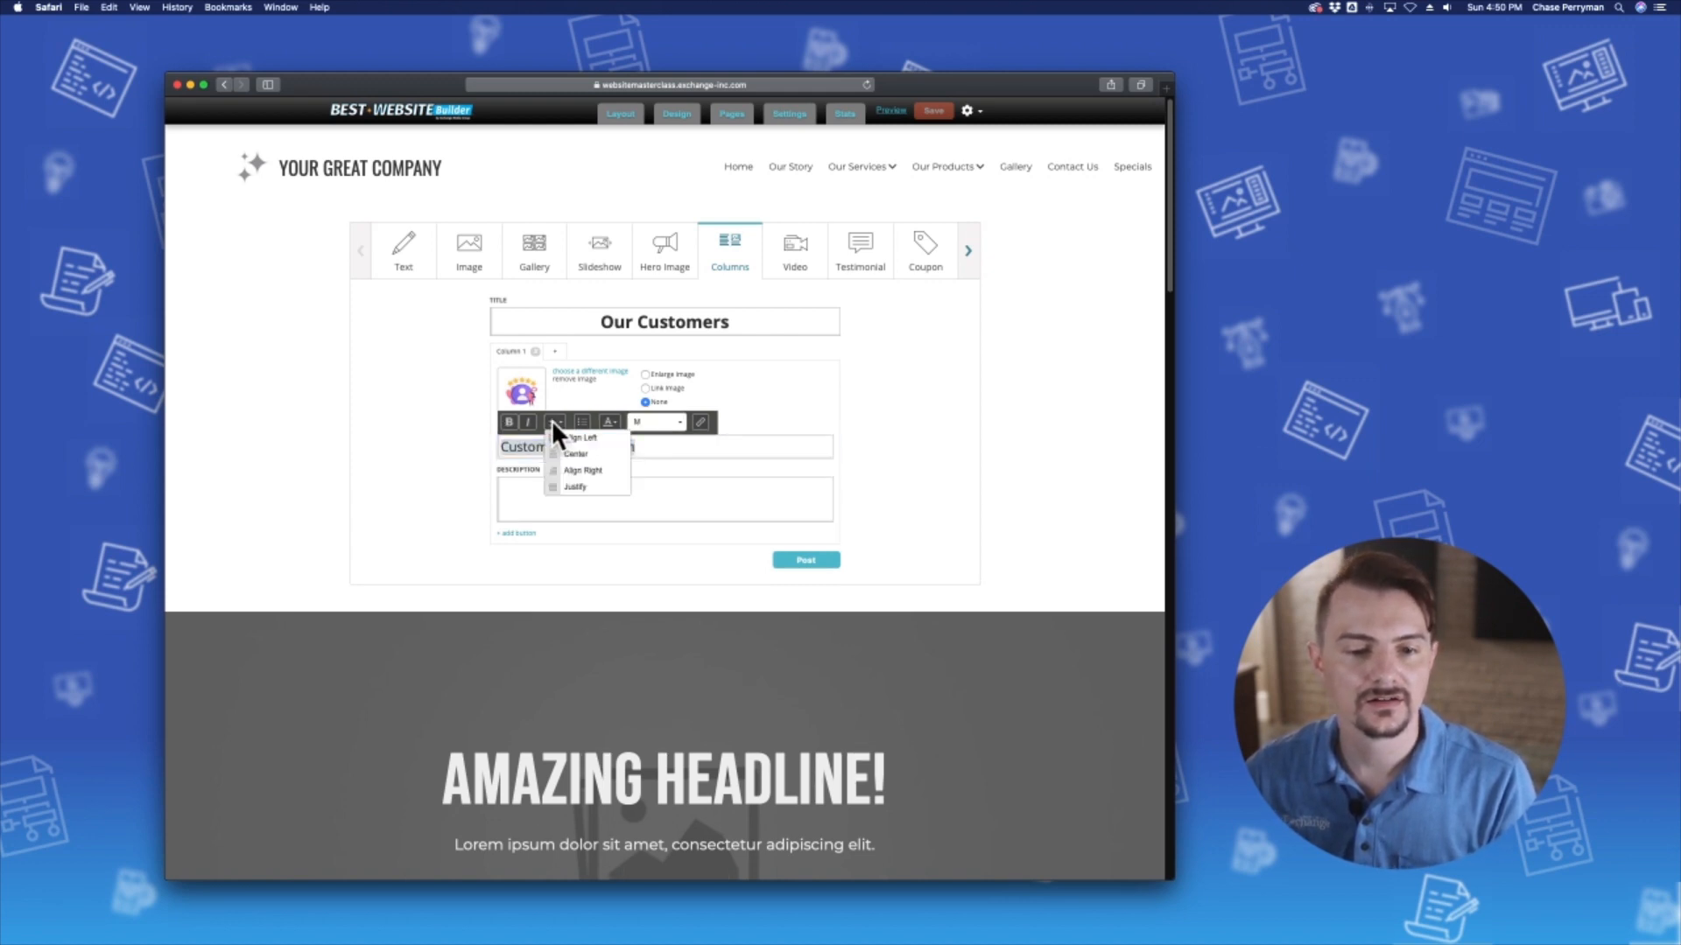
left_click(568, 456)
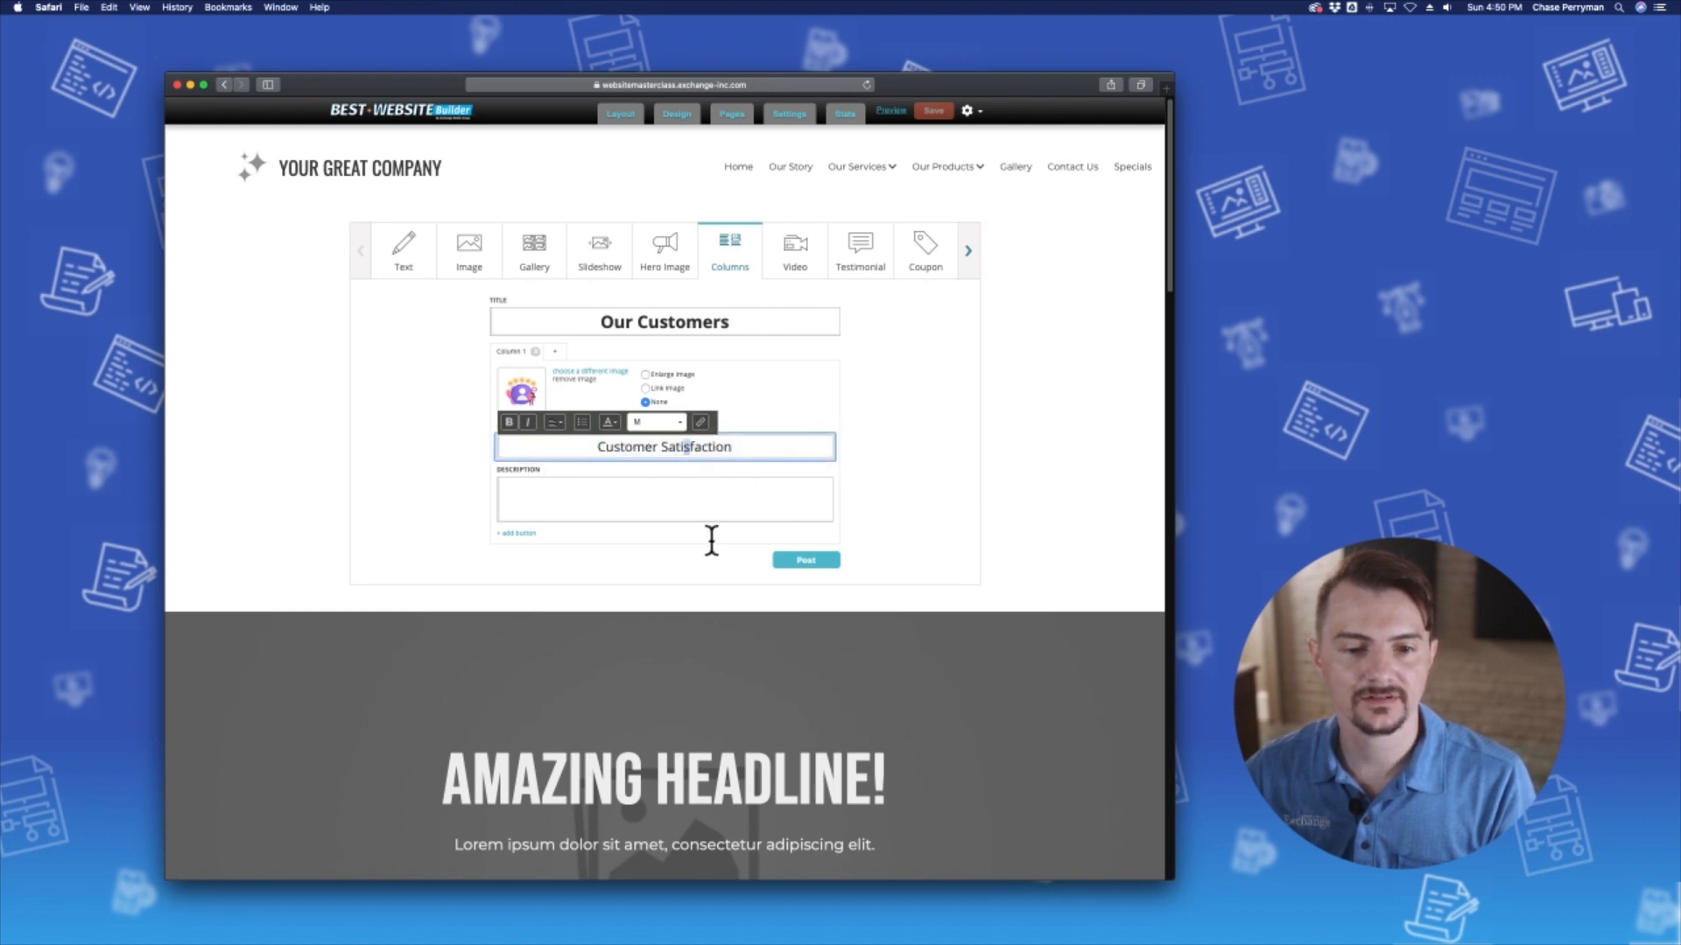
Step: Add a button to Column 1 with the text "Learn More >", leaving the description empty
left_click(581, 495)
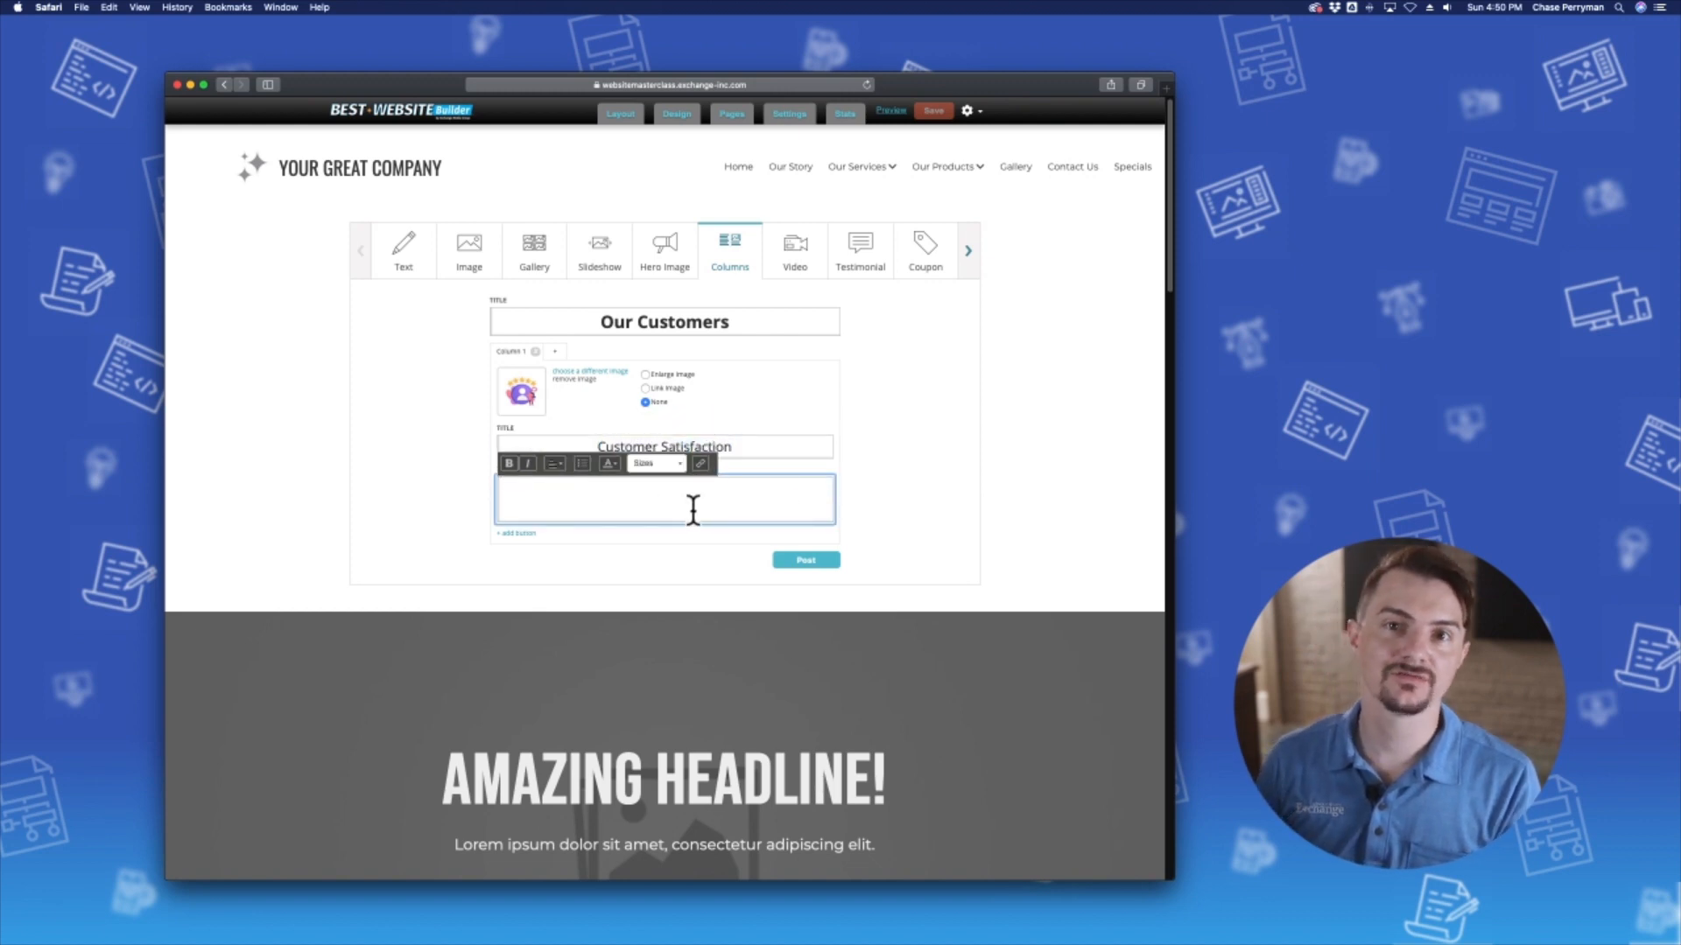
left_click(515, 532)
scroll(612, 490, "down", 2)
left_click(561, 488)
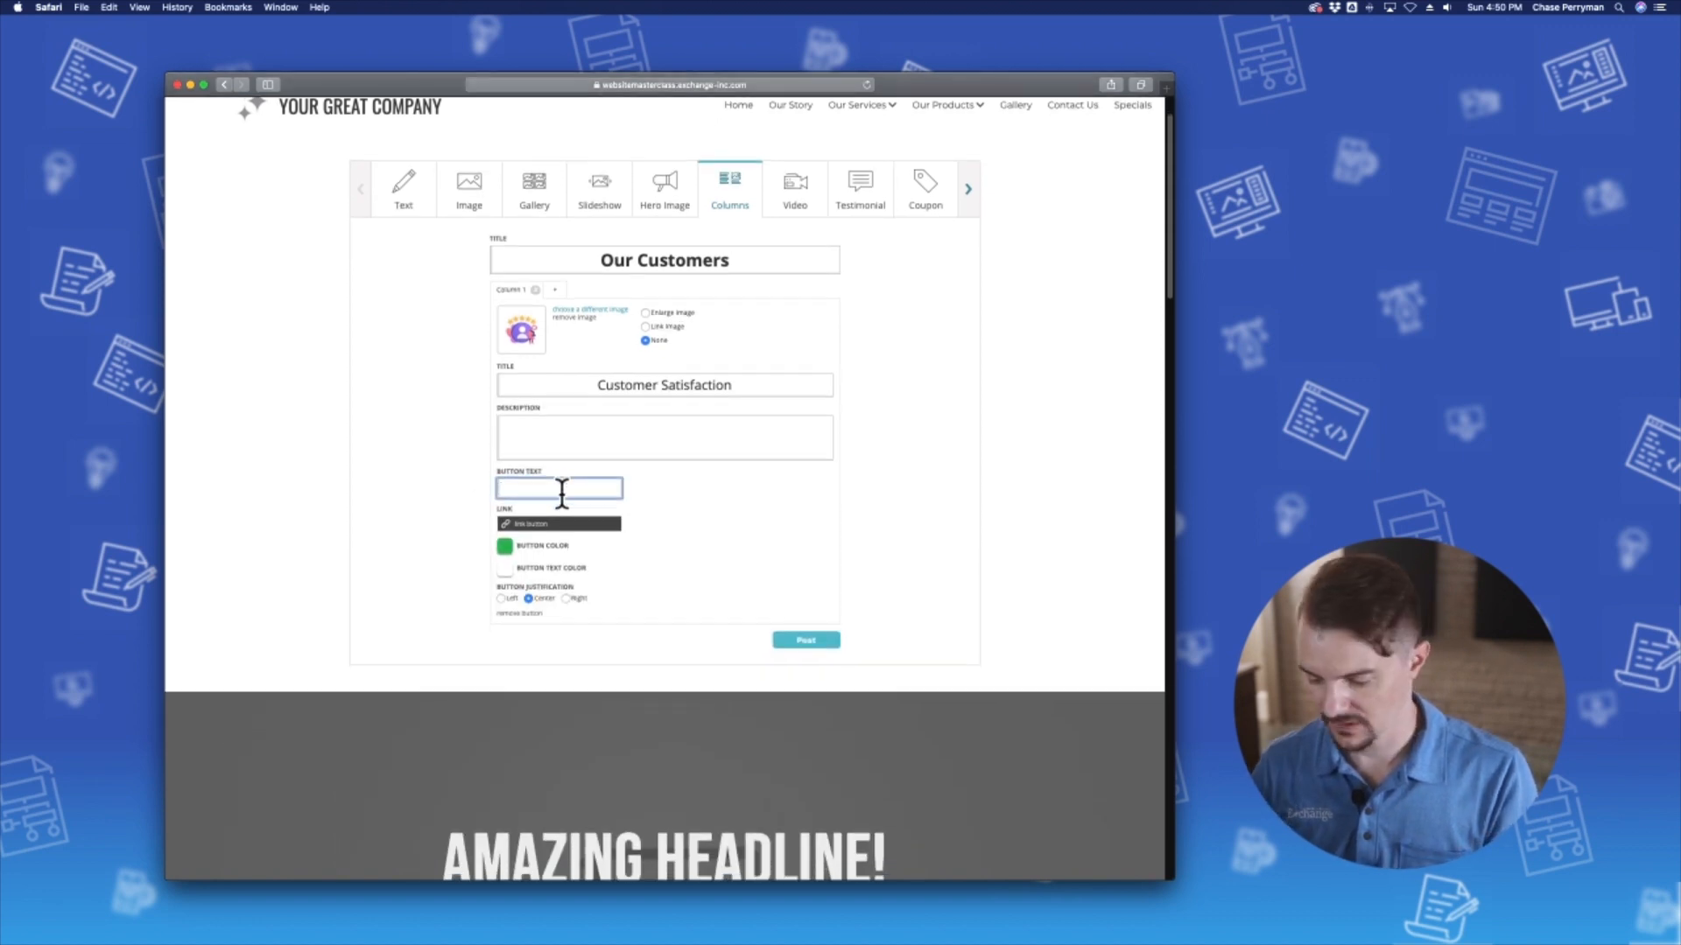
type("Learn more")
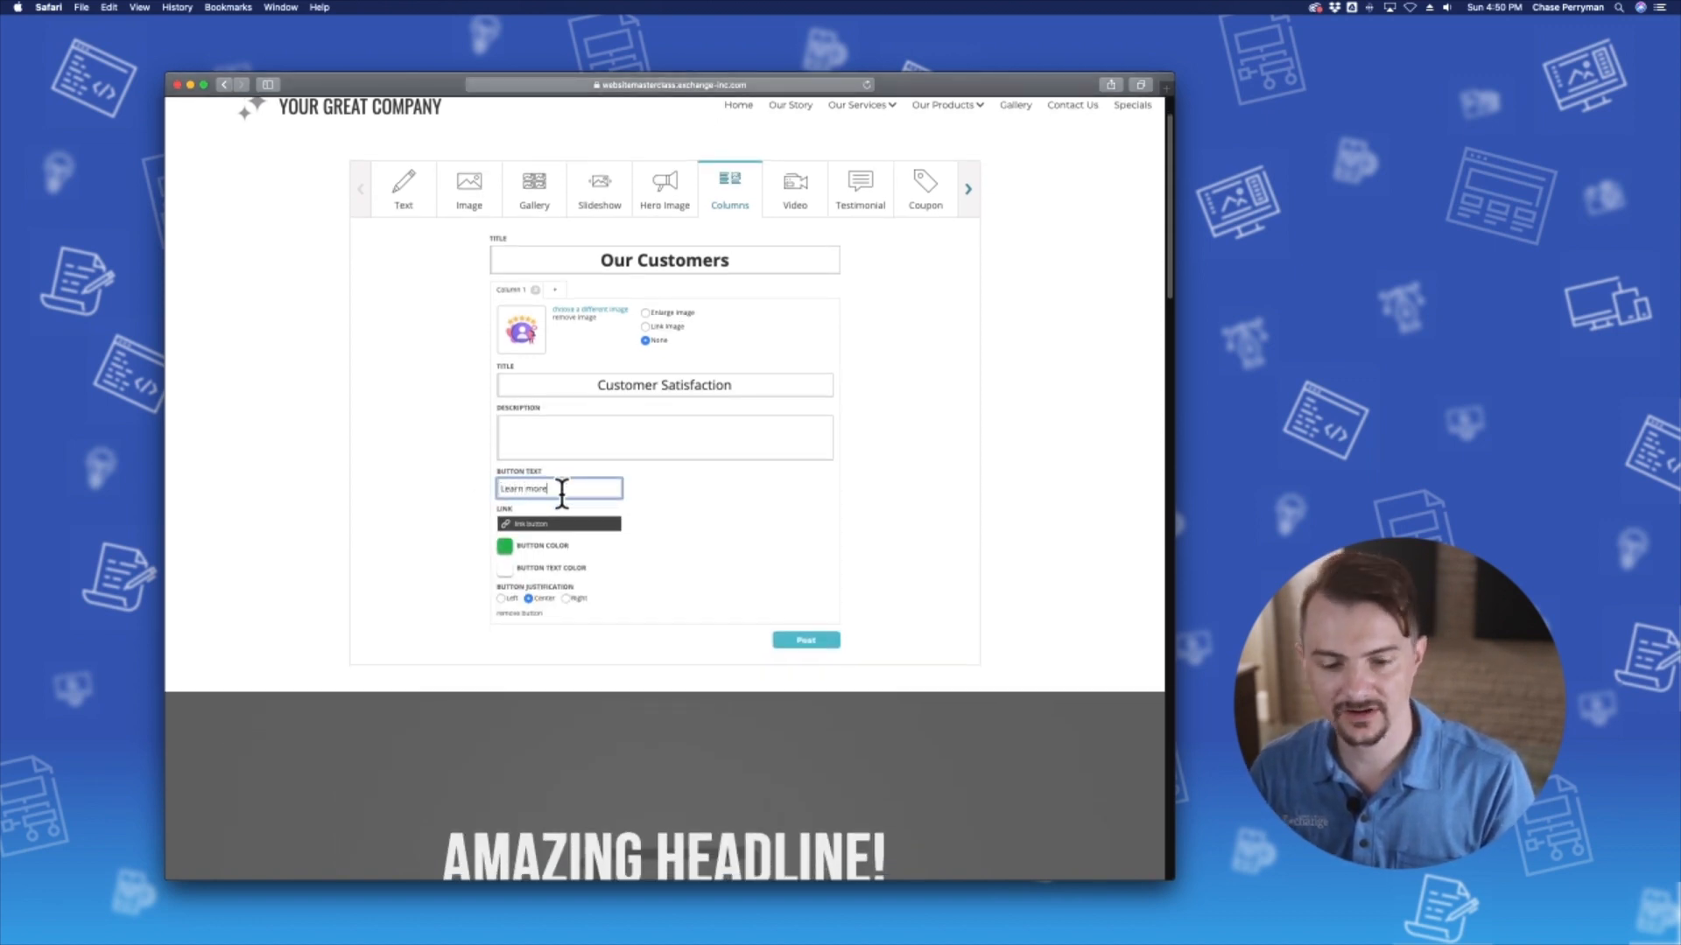
key("BackSpace")
key("BackSpace")
key("BackSpace")
key("BackSpace")
type("More")
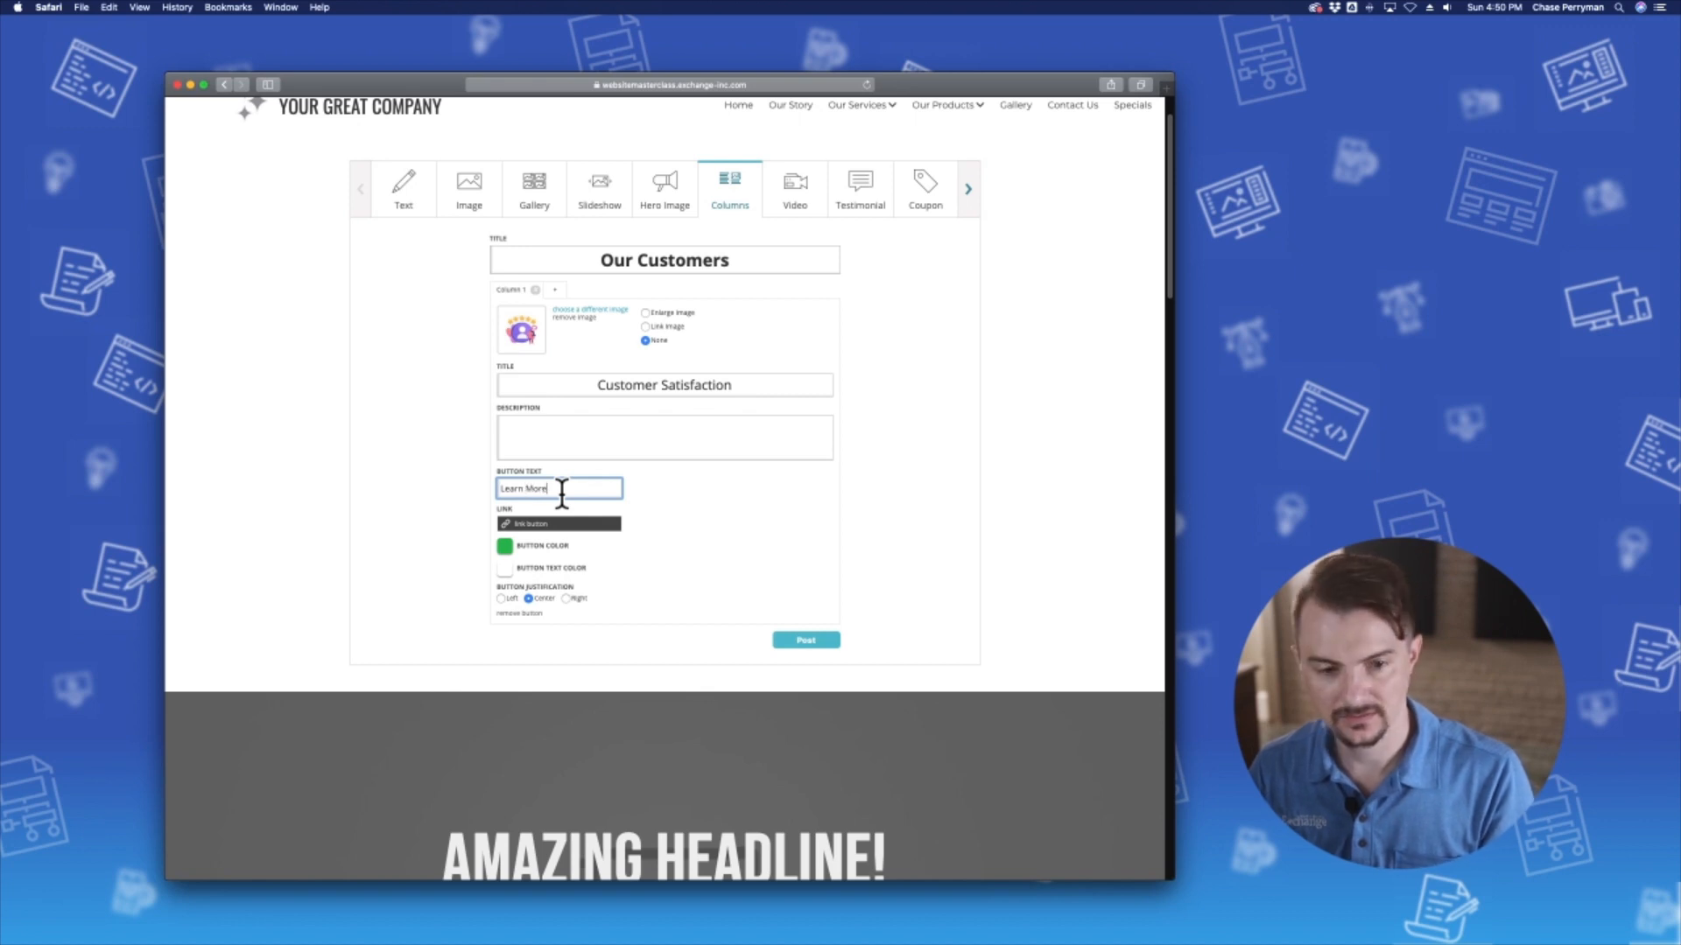
Step: Link Column 1's Learn More button to the Our Story page on the site
left_click(519, 524)
left_click(617, 230)
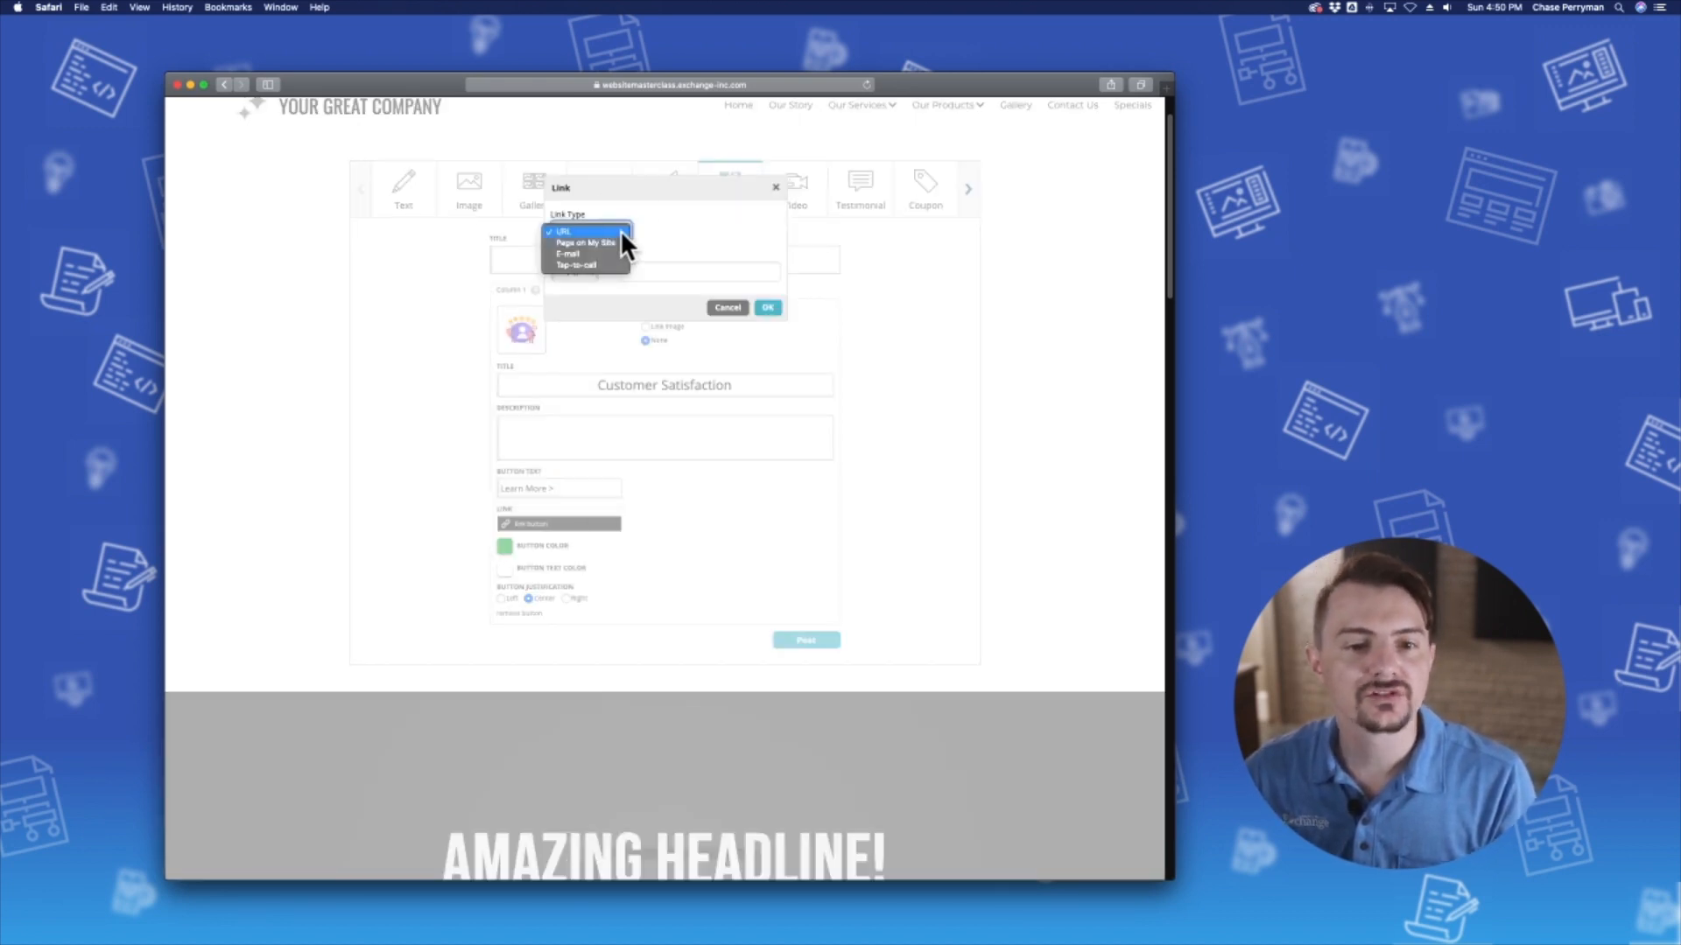
left_click(611, 240)
left_click(591, 270)
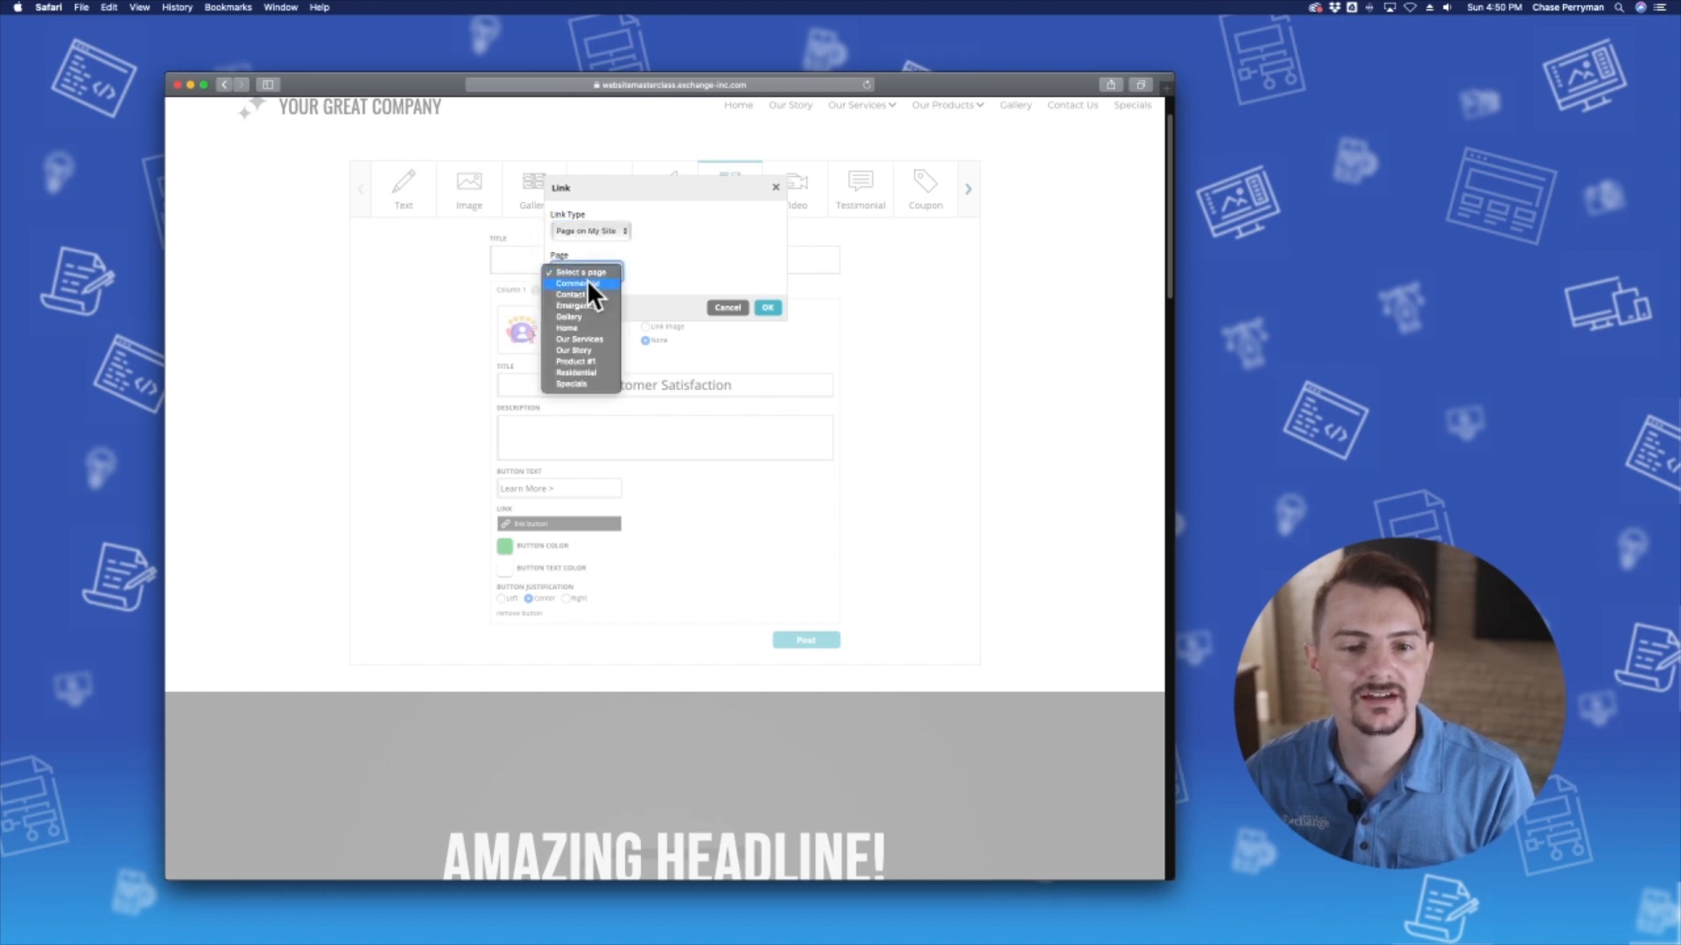
left_click(618, 238)
left_click(618, 231)
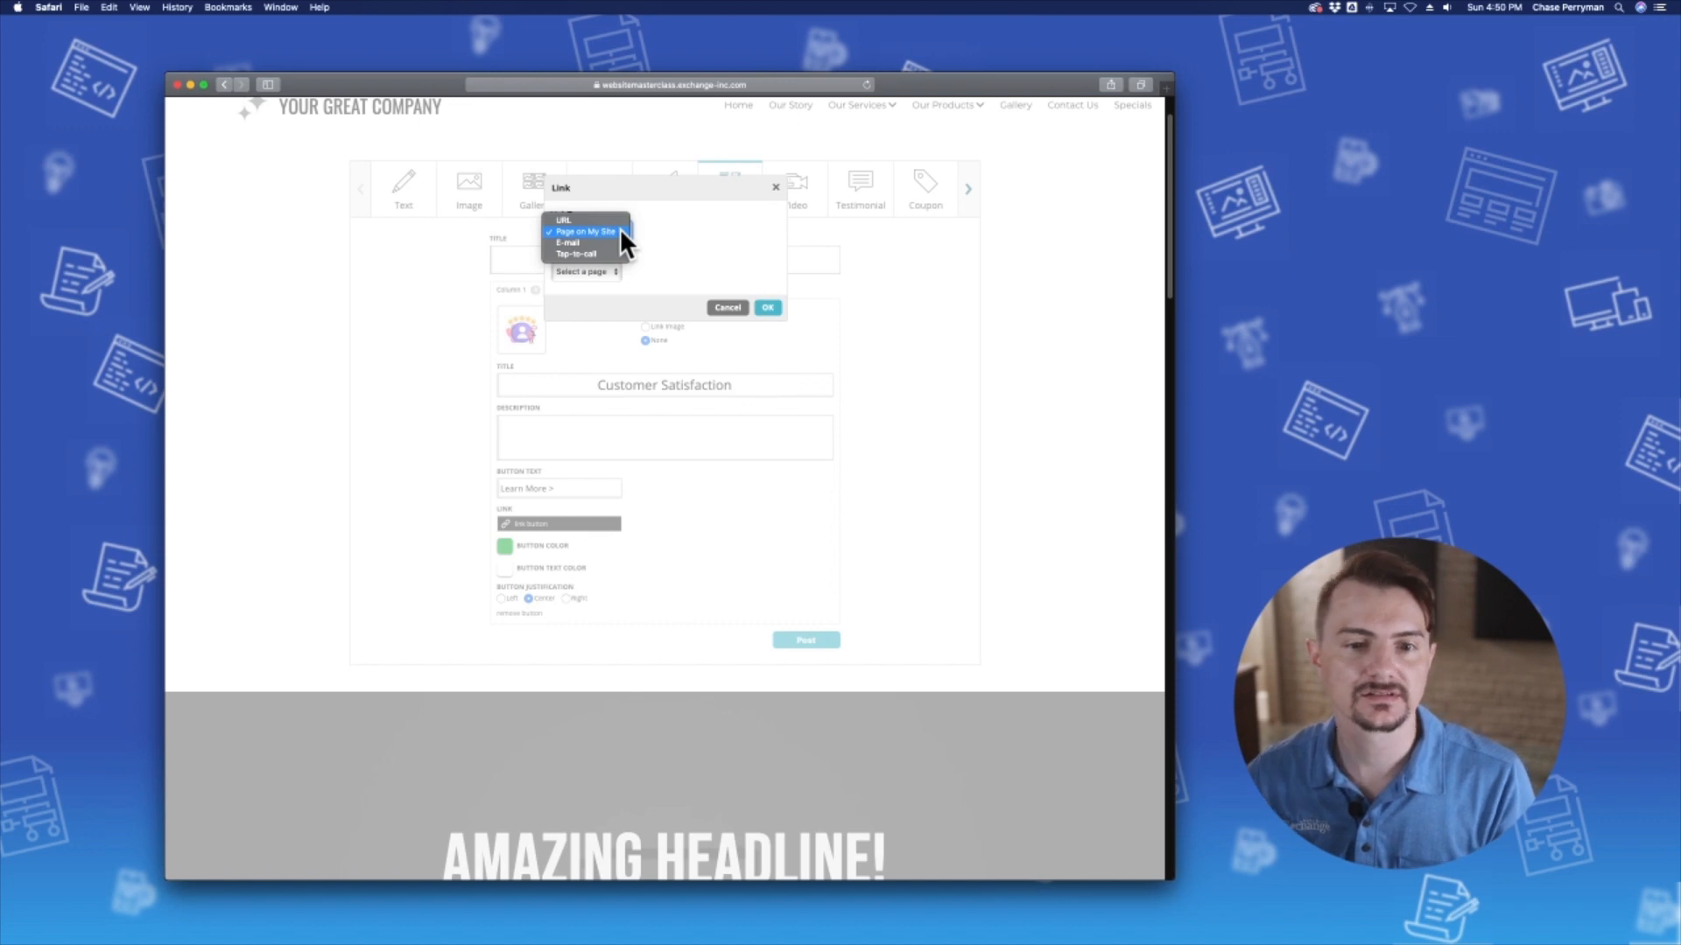
left_click(618, 231)
left_click(612, 273)
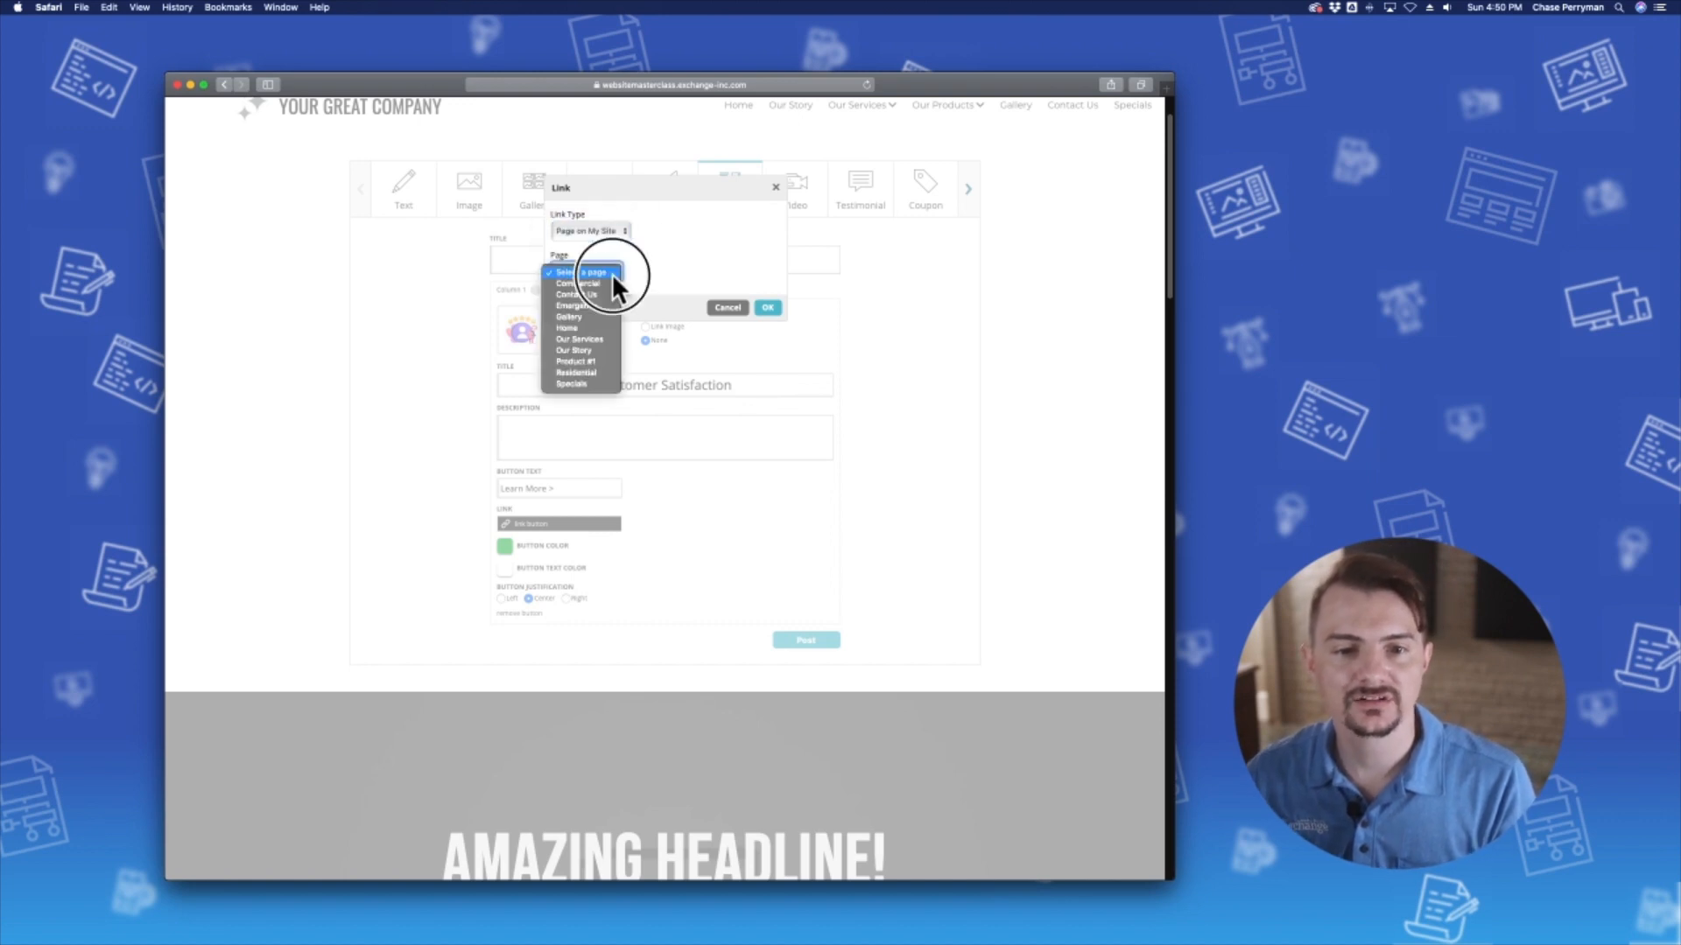
left_click(591, 350)
left_click(767, 307)
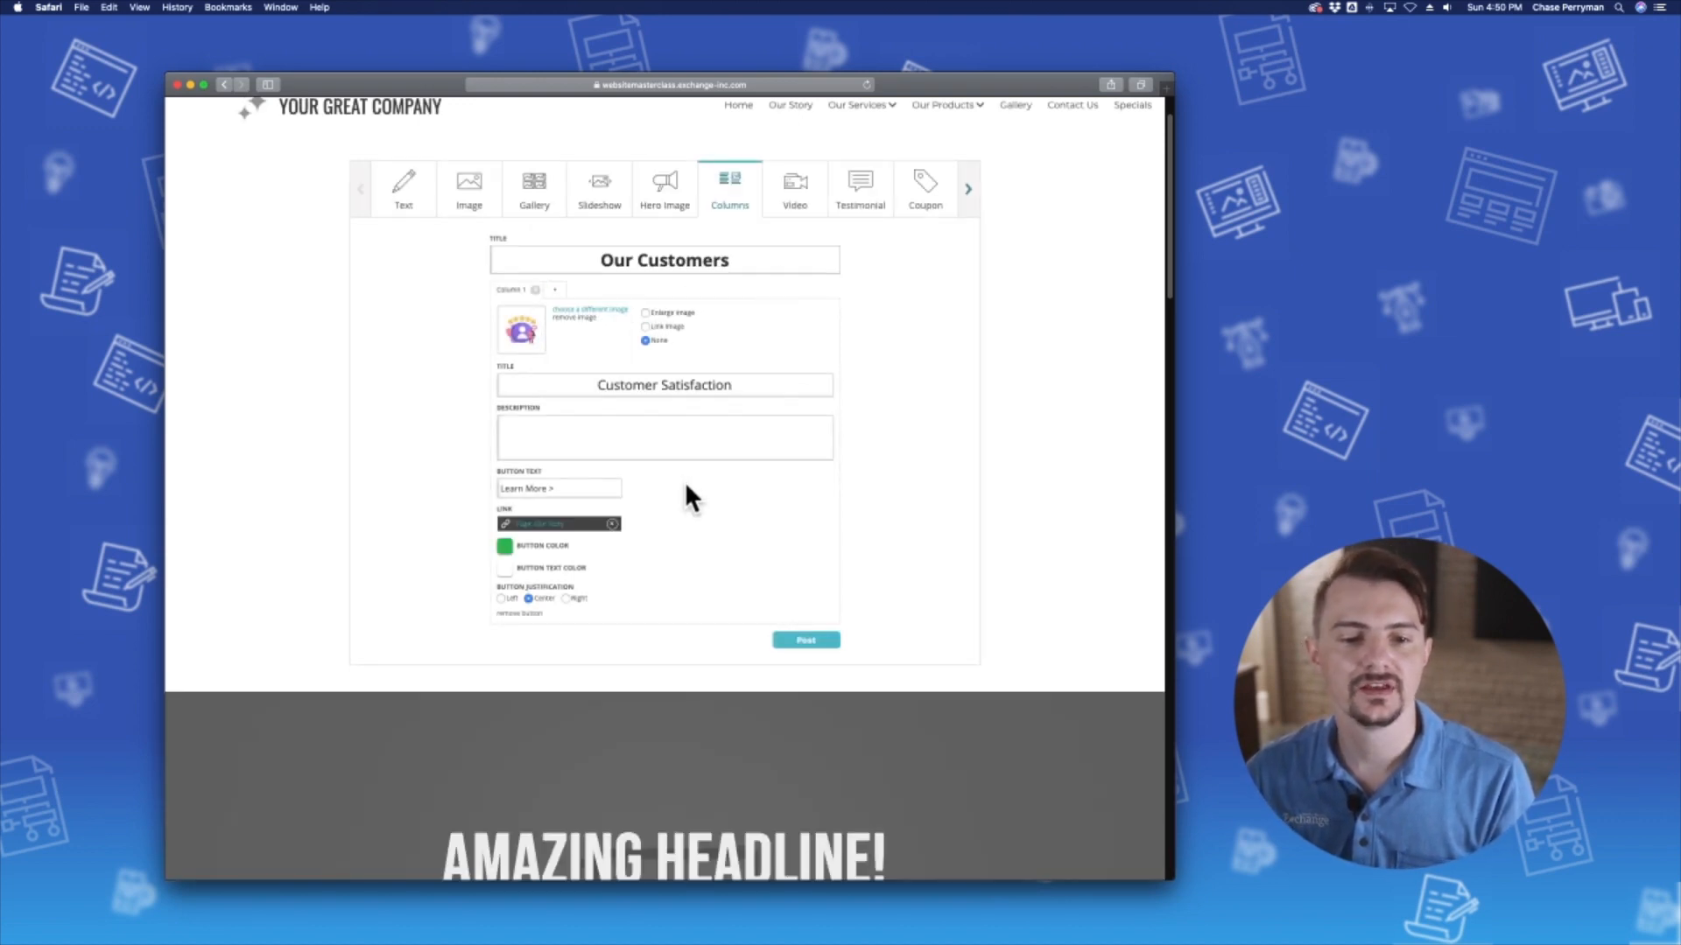
Step: Change Column 1's button color to violet-blue by pasting the copied hex code
left_click(506, 546)
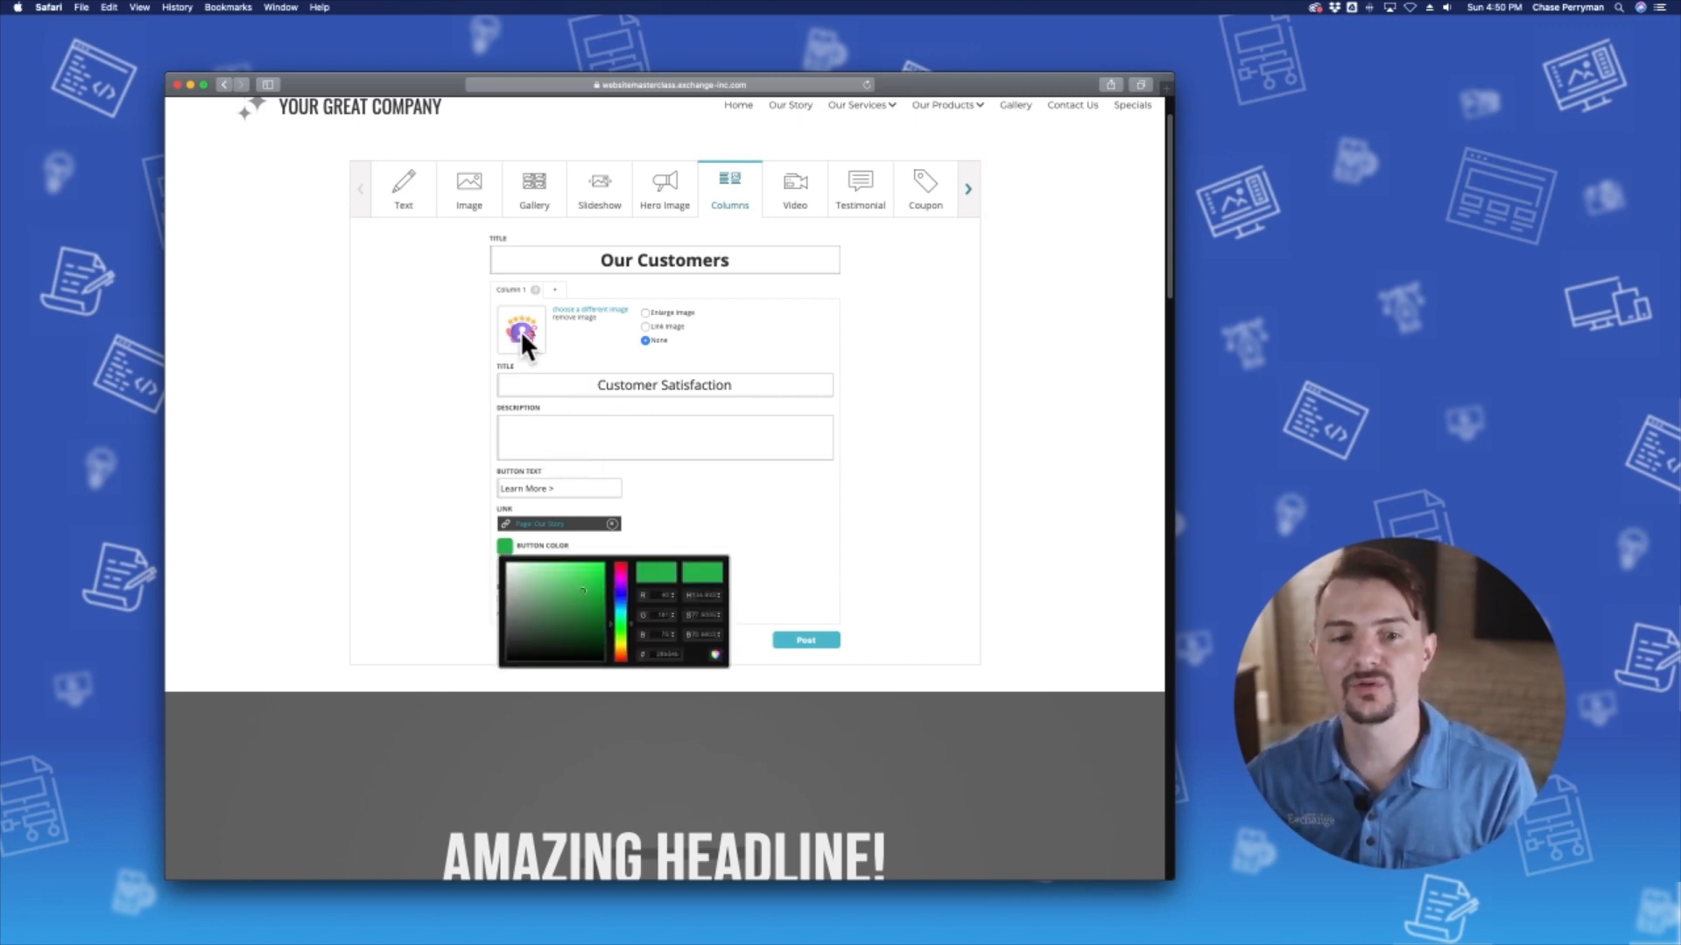
left_click(666, 654)
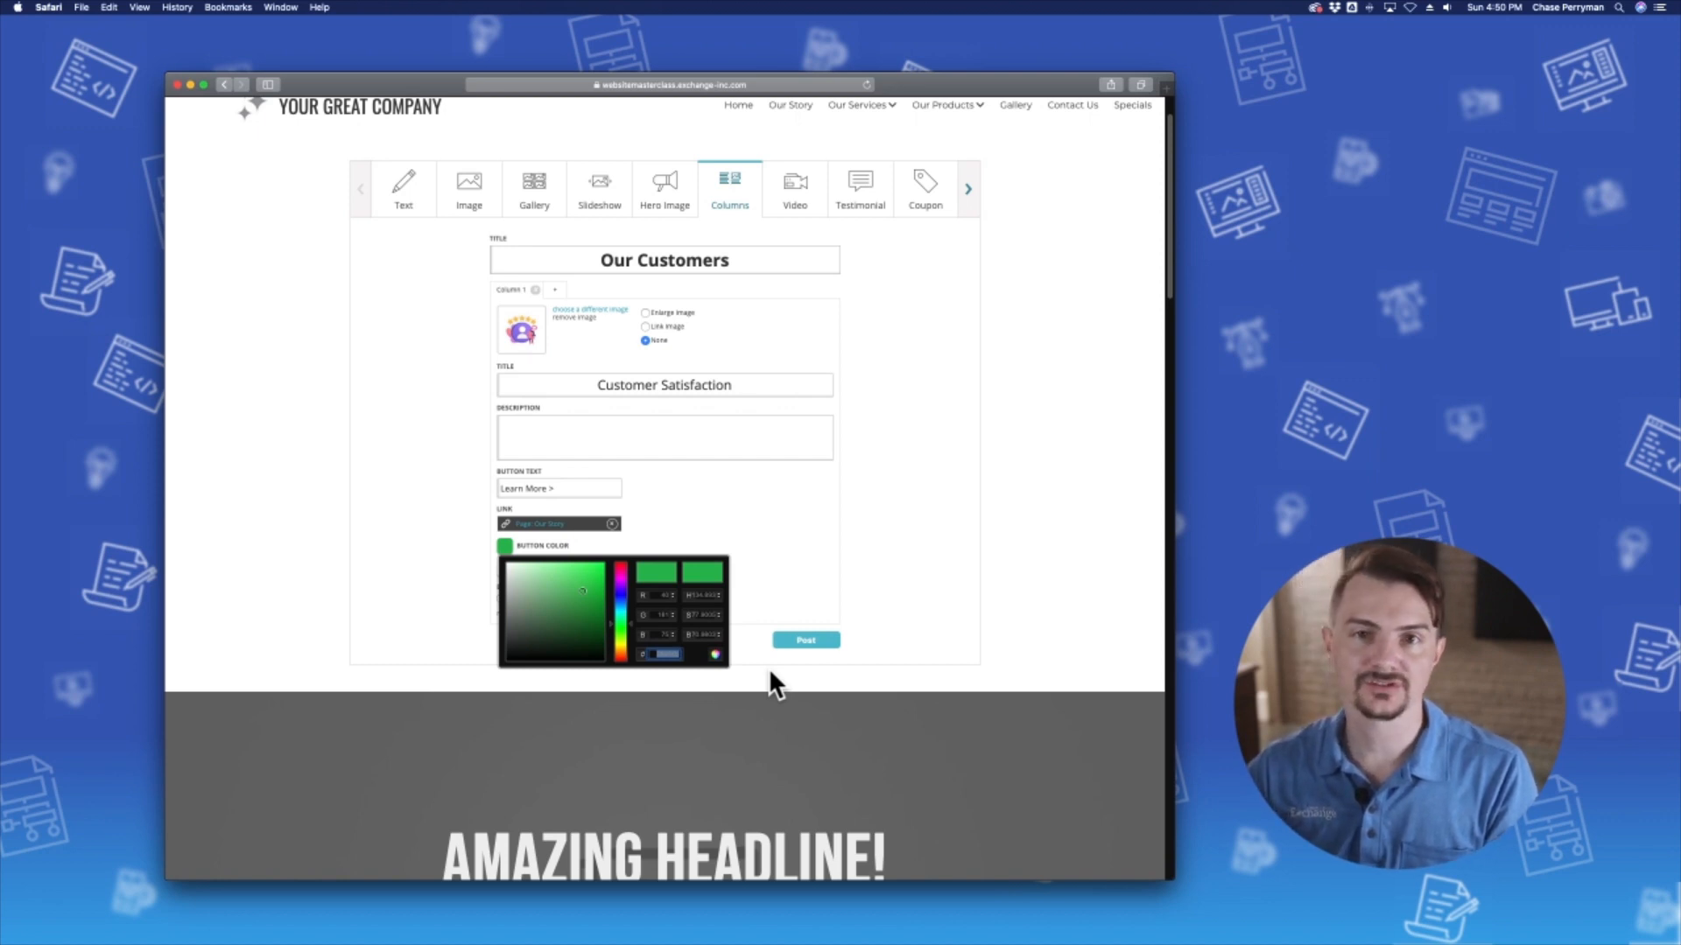
key("super+v")
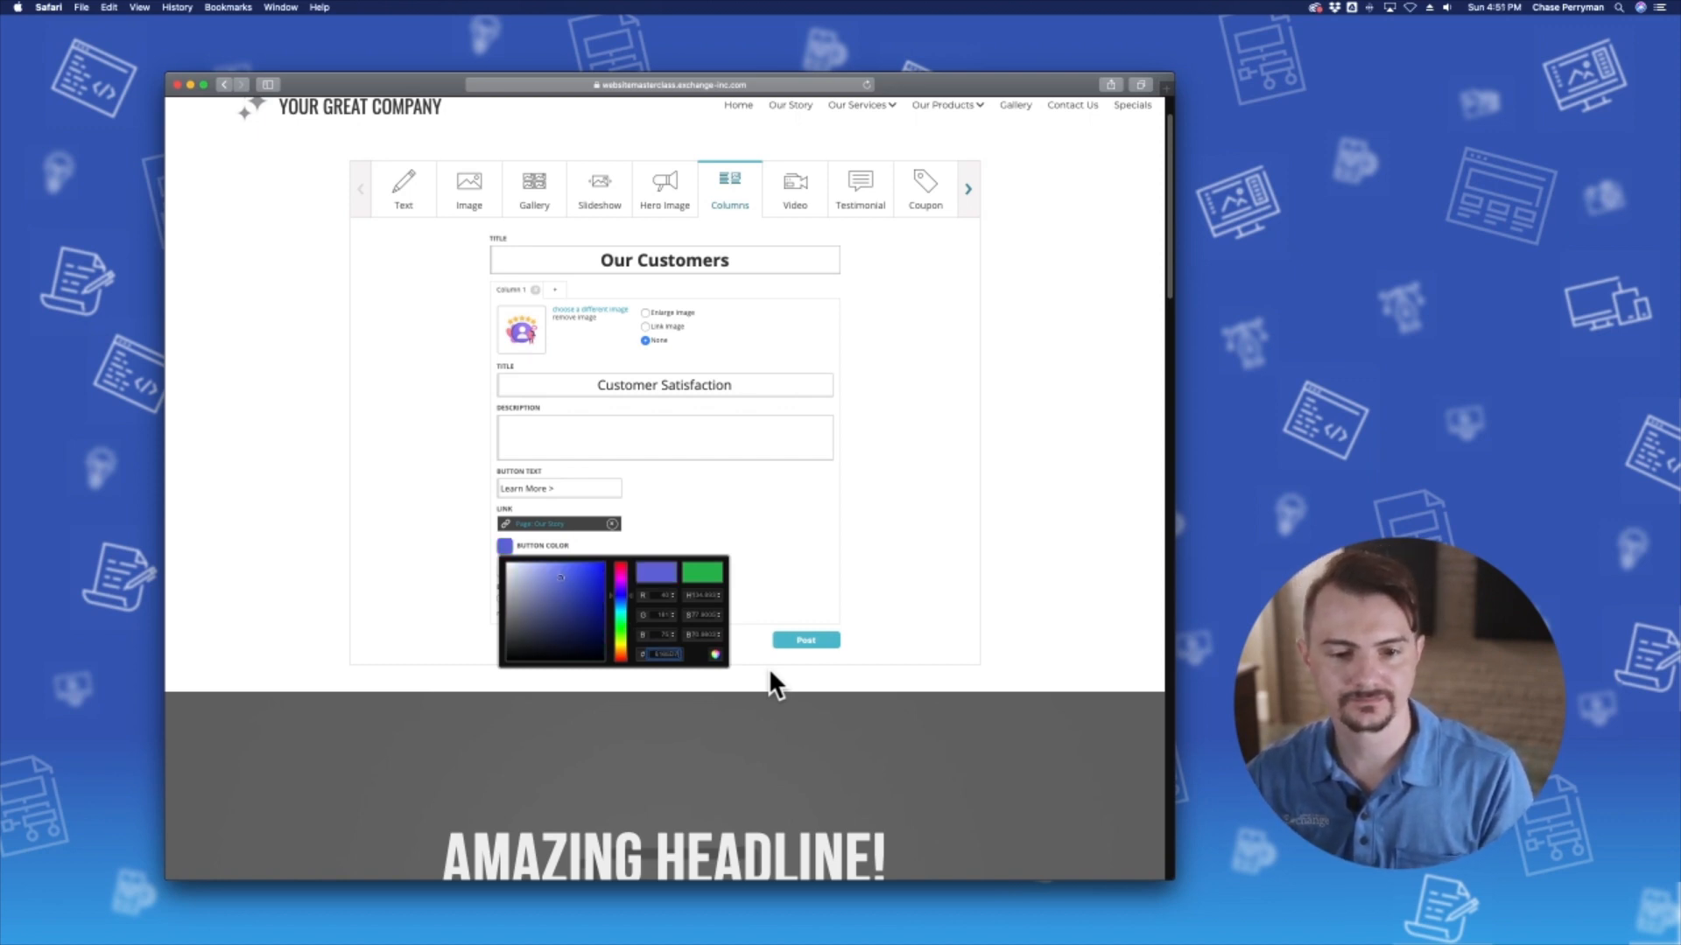
left_click(754, 495)
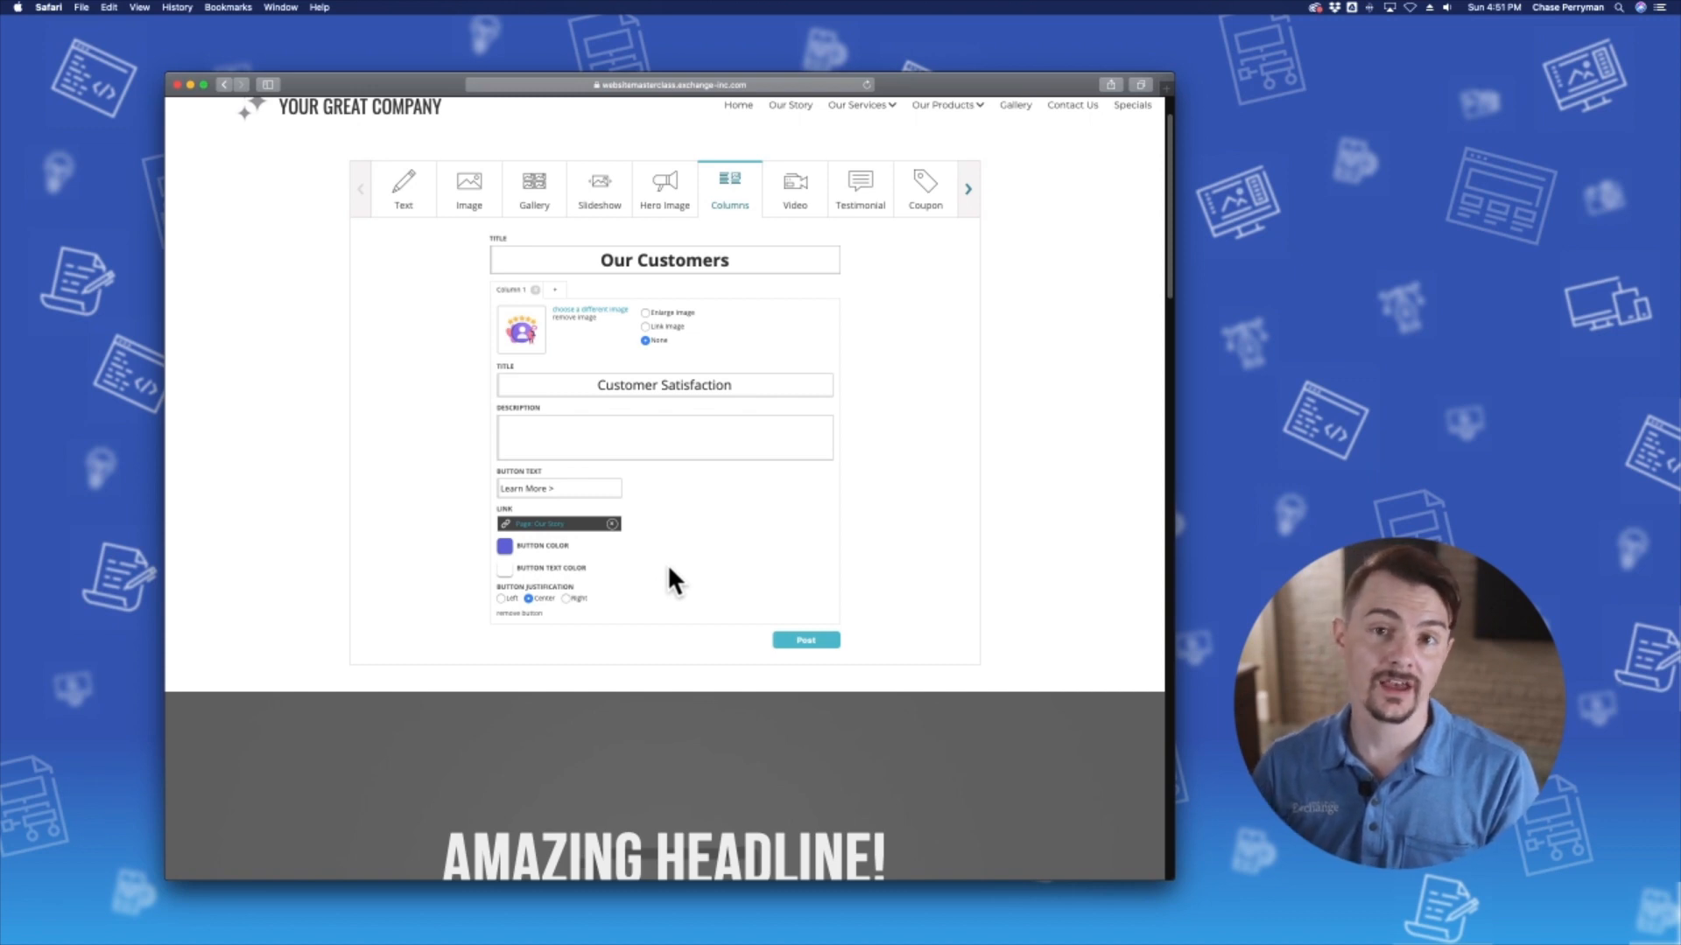
Step: Add a second column and give it the 24/7 support agent illustration from the image library
left_click(556, 290)
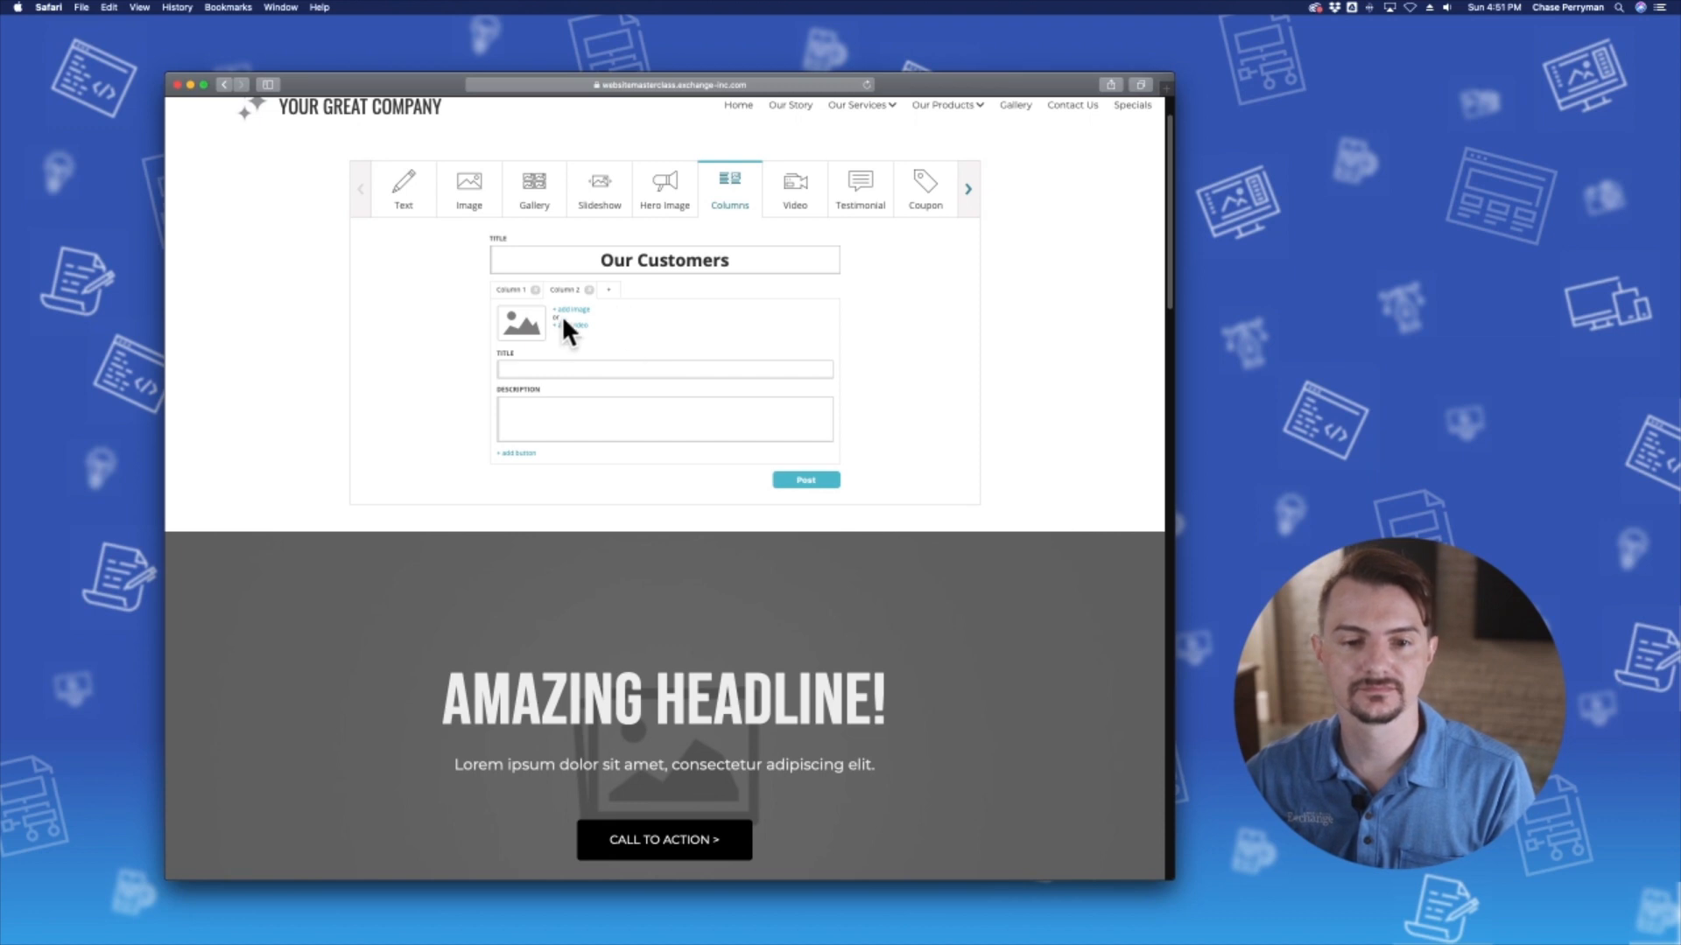
left_click(569, 310)
left_click(655, 292)
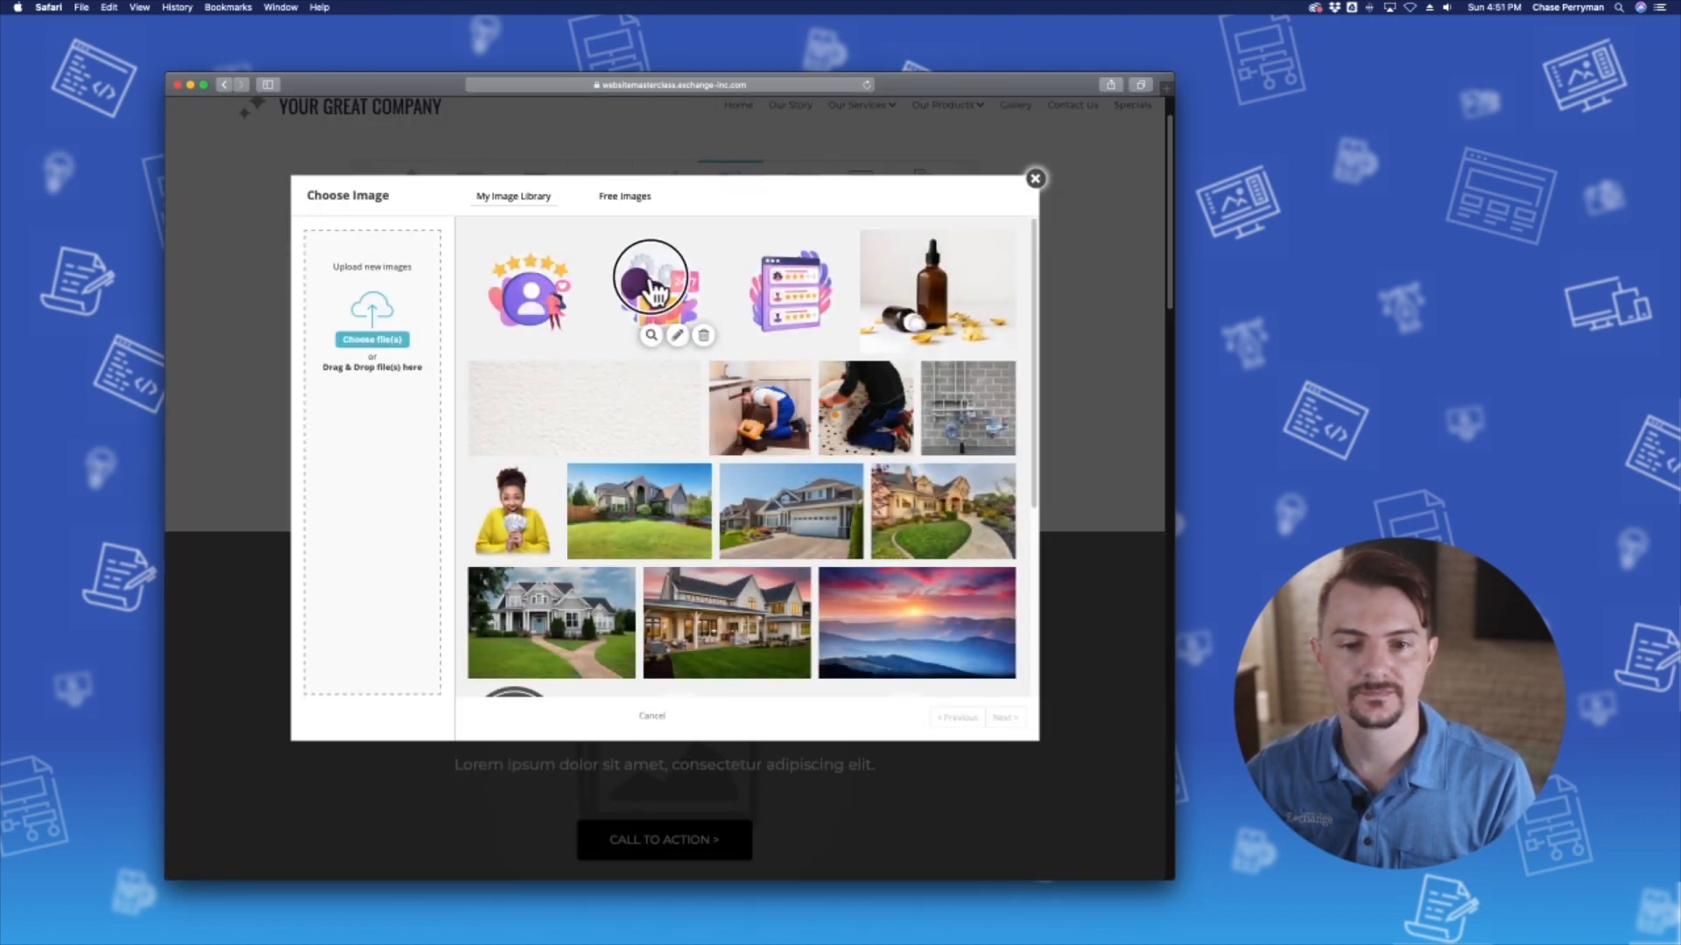
left_click(751, 725)
Step: Enter "Customer Support" as the title of Column 2
left_click(547, 383)
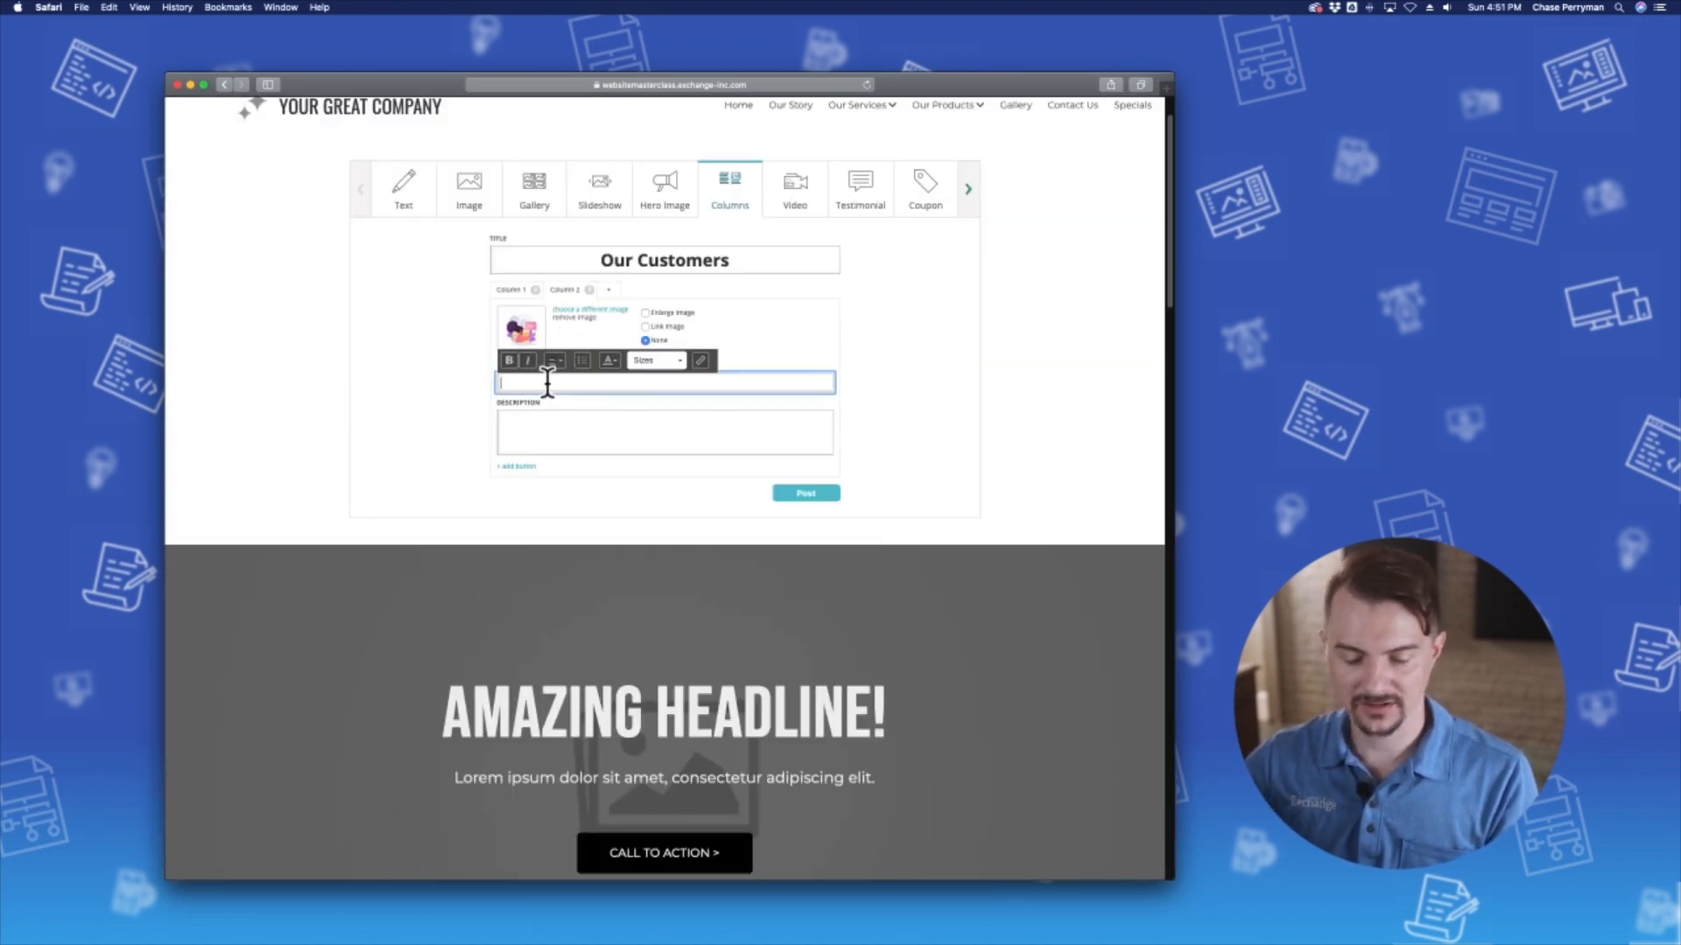
type("Customer")
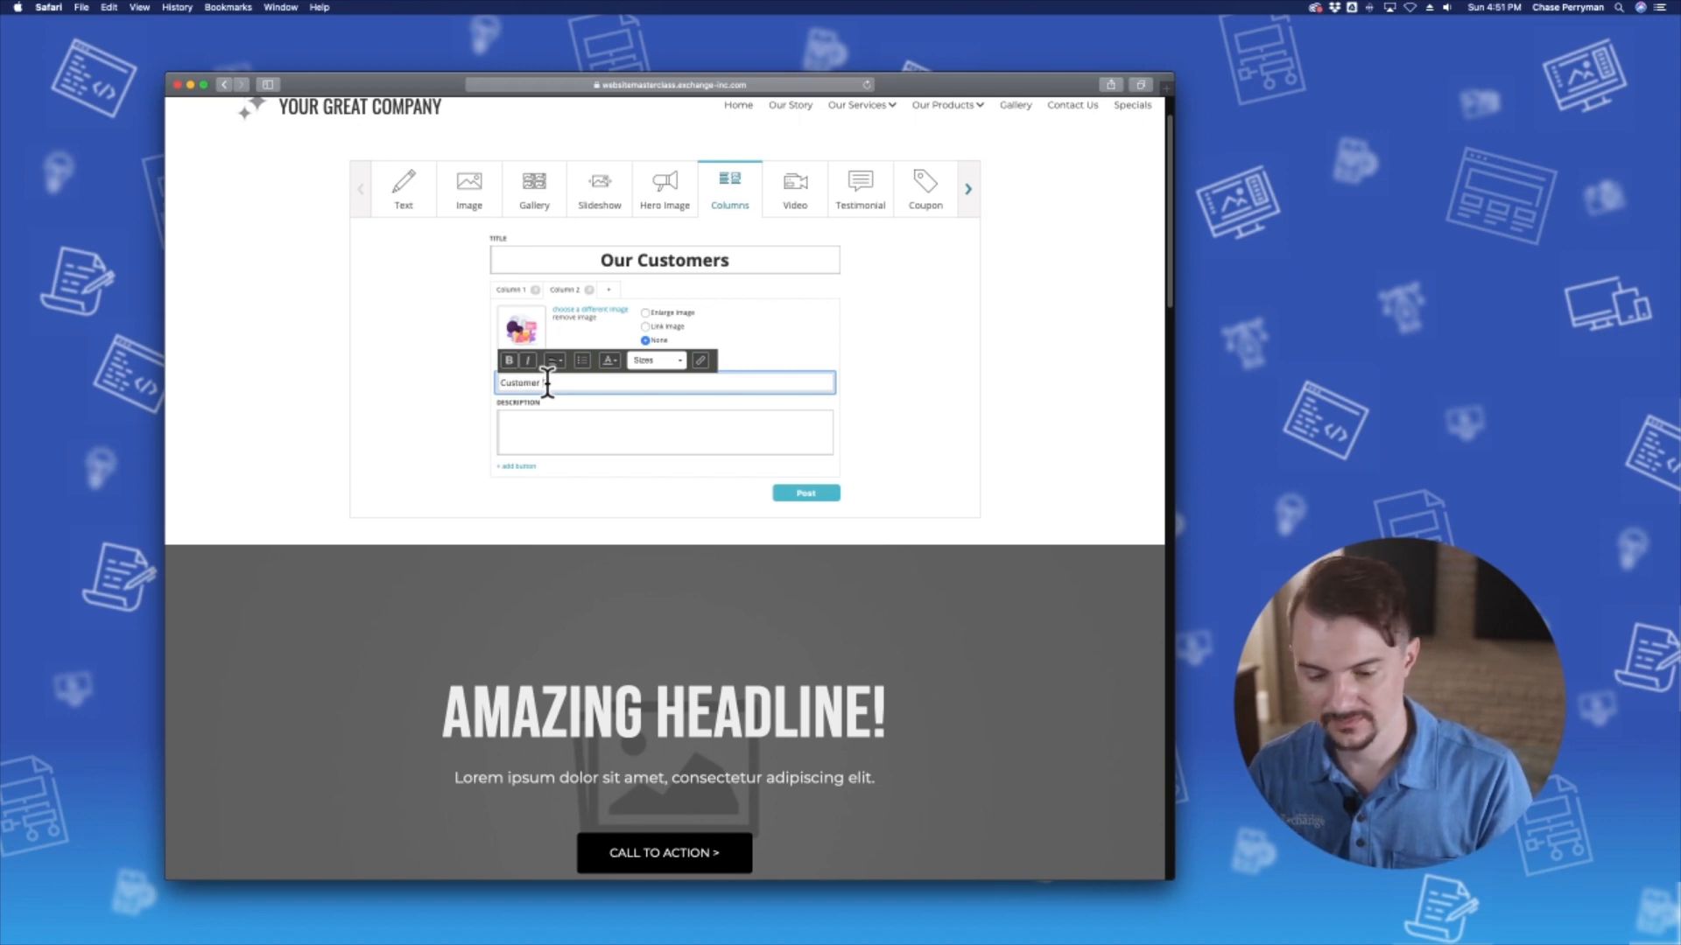
type(" Support")
Step: Center the Customer Support title and set its font size to M
triple_click(547, 383)
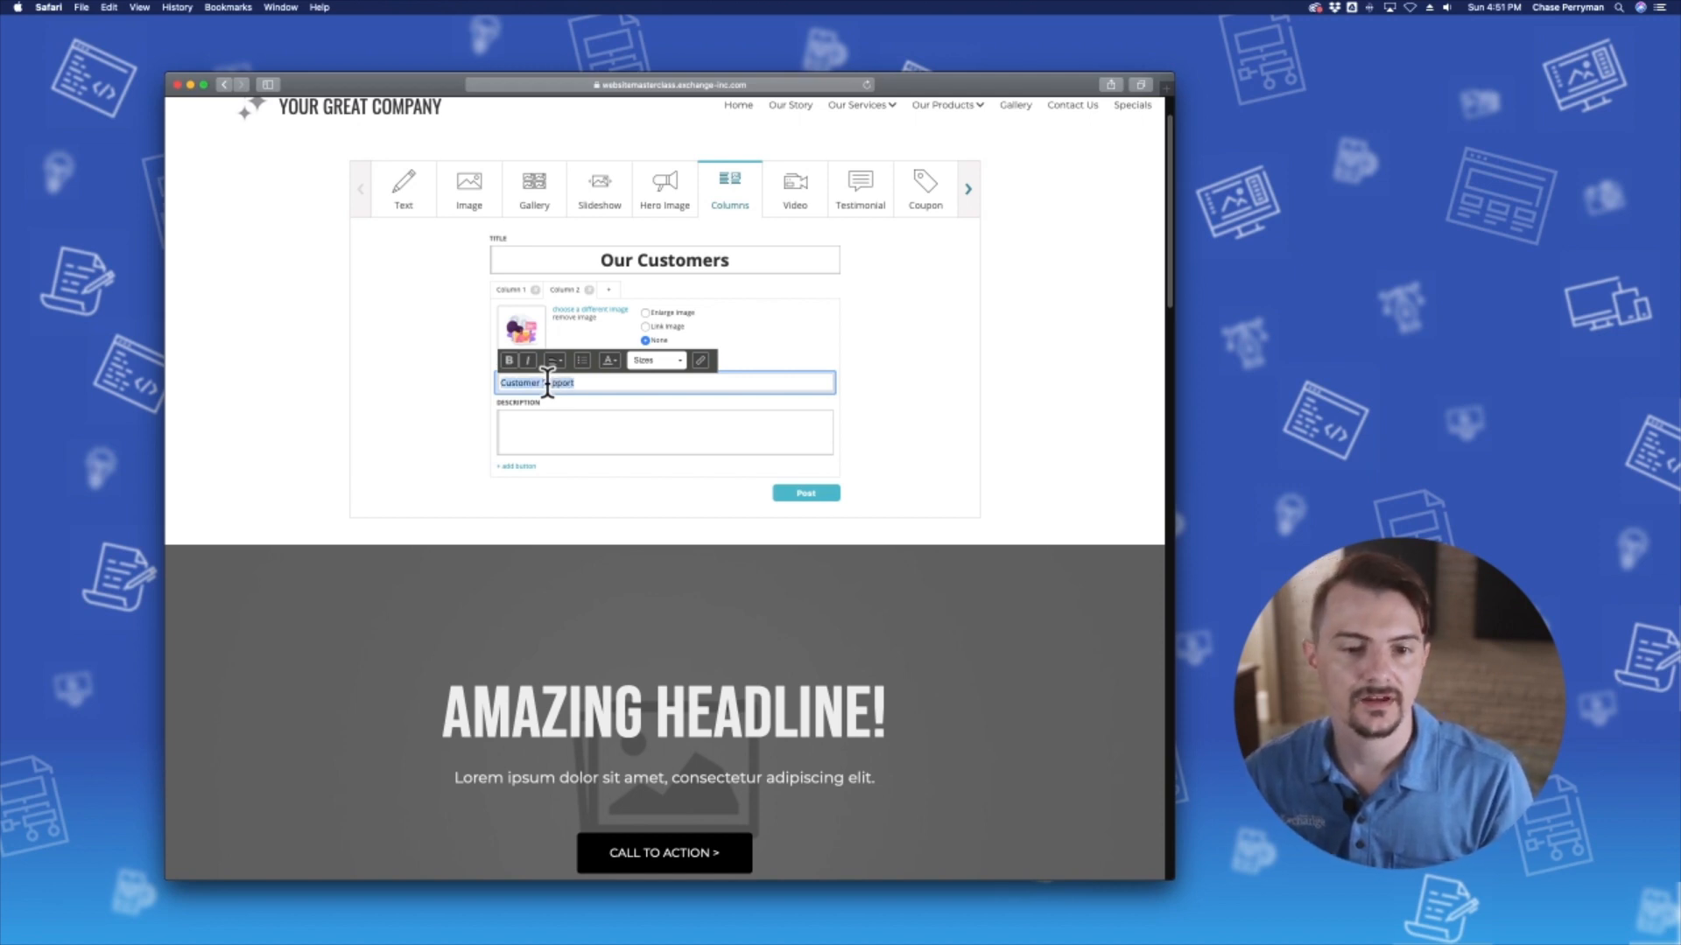
left_click(556, 360)
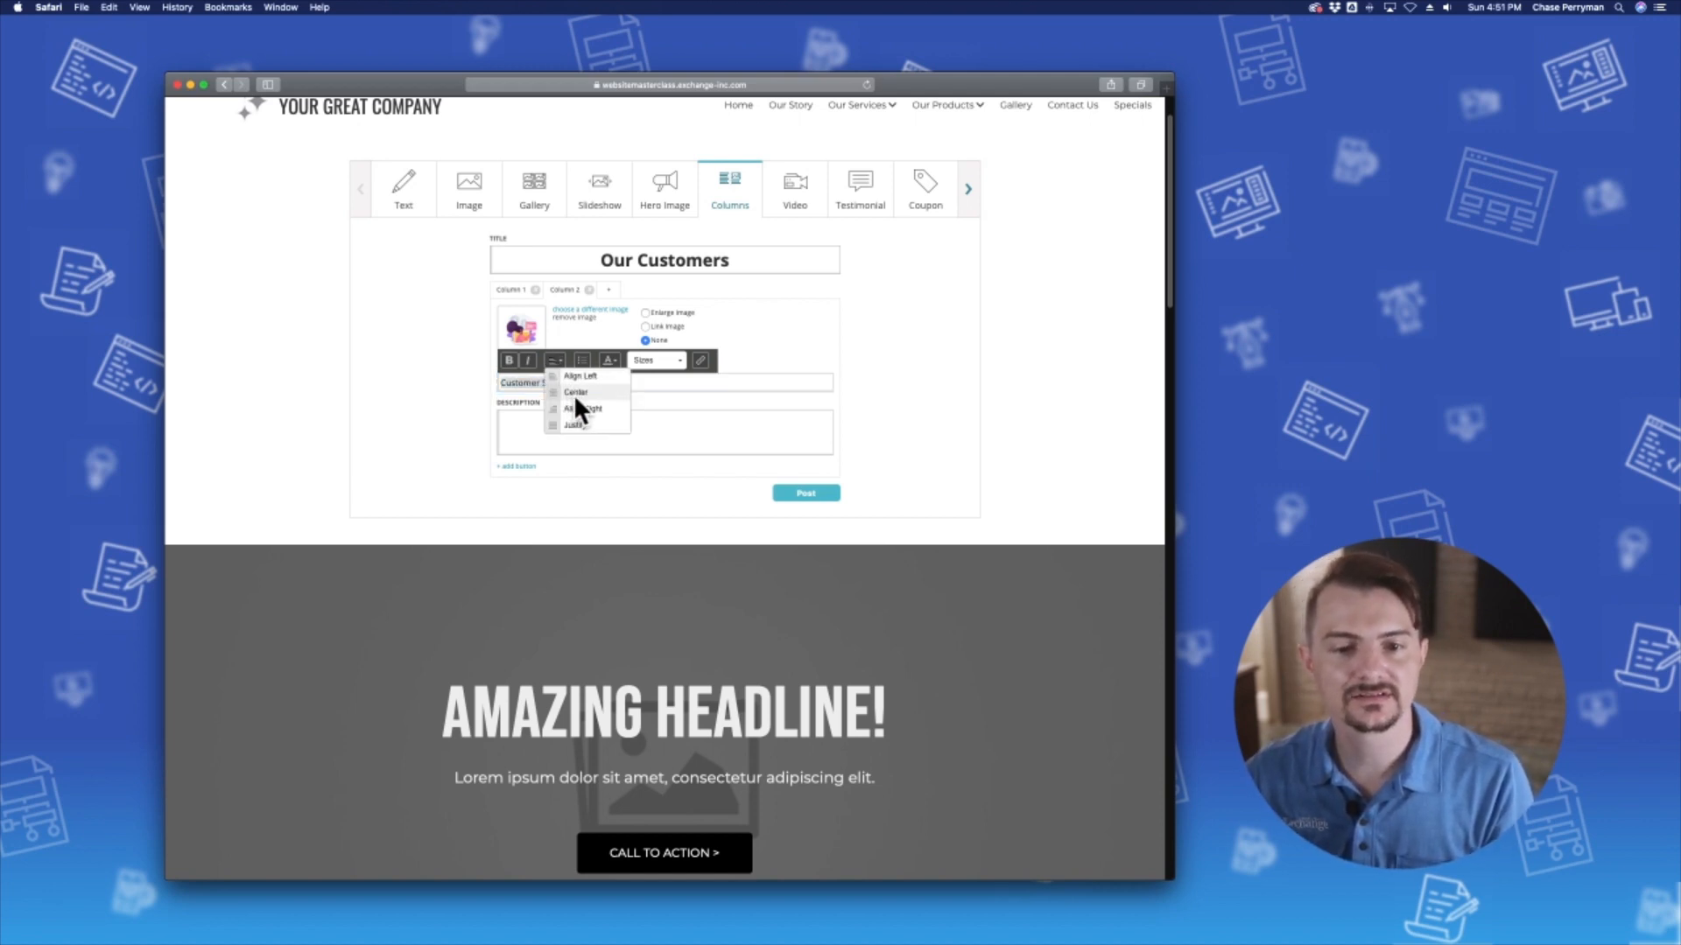
left_click(574, 394)
left_click(658, 361)
left_click(655, 449)
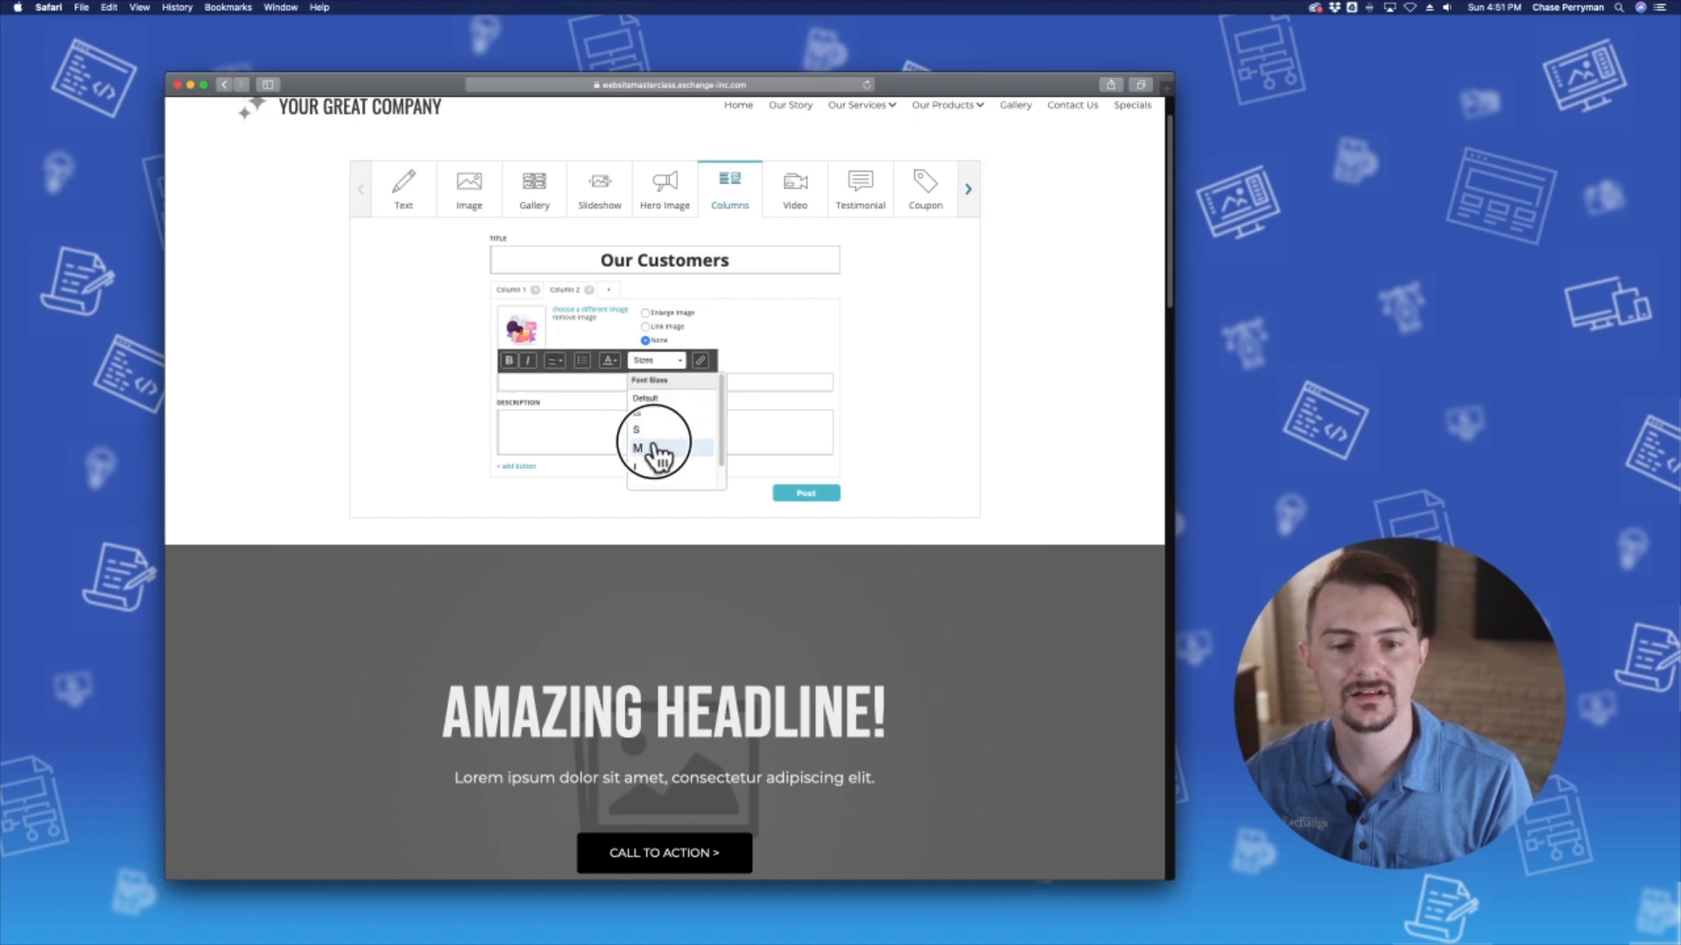
Step: Add a button to Column 2 with the text "Learn More>", leaving the description empty
left_click(597, 431)
left_click(522, 466)
left_click(541, 490)
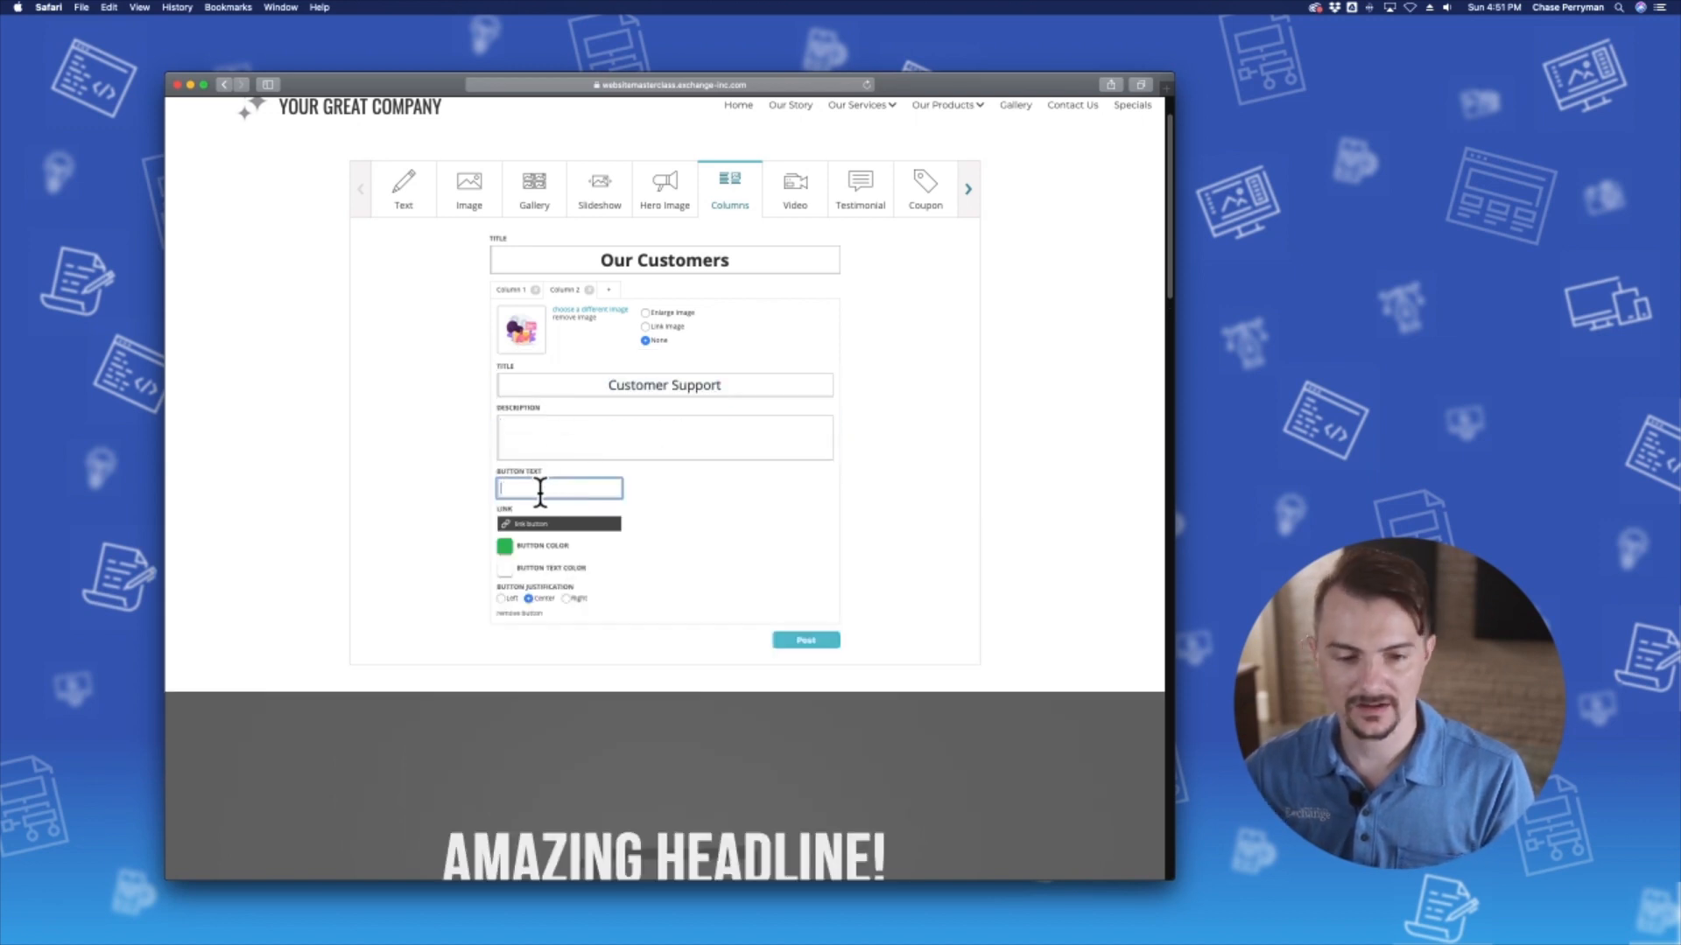
type("Learn Mo")
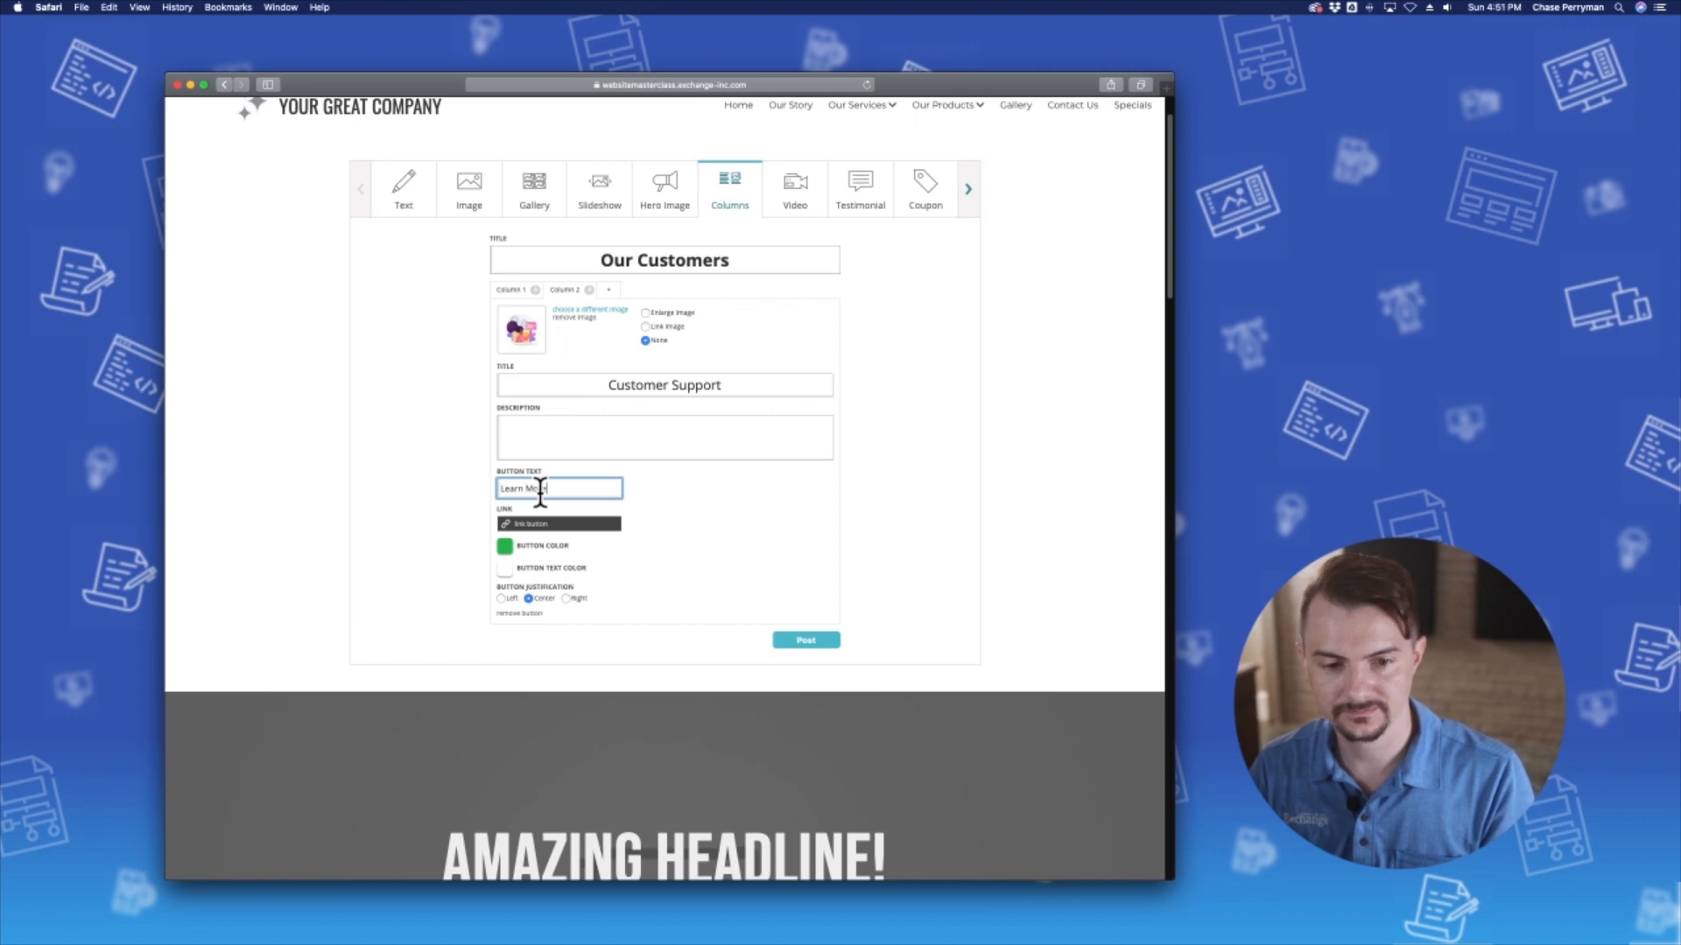
type("re>")
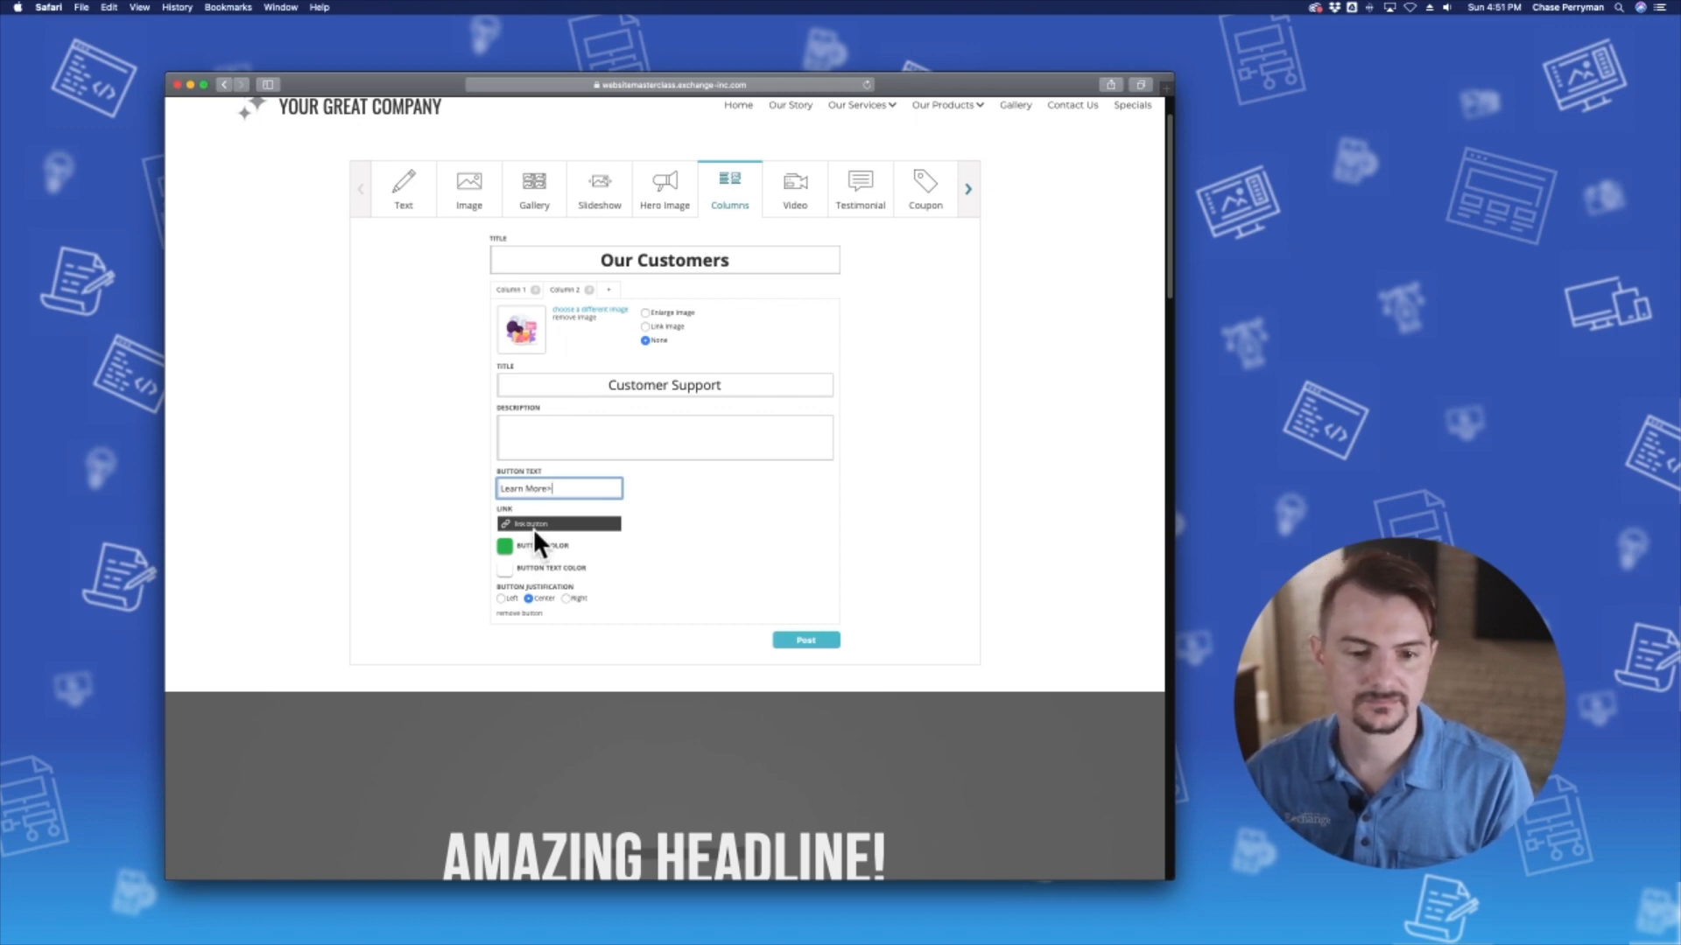
Step: Link Column 2's Learn More button to the Our Story page on the site
left_click(534, 523)
left_click(604, 233)
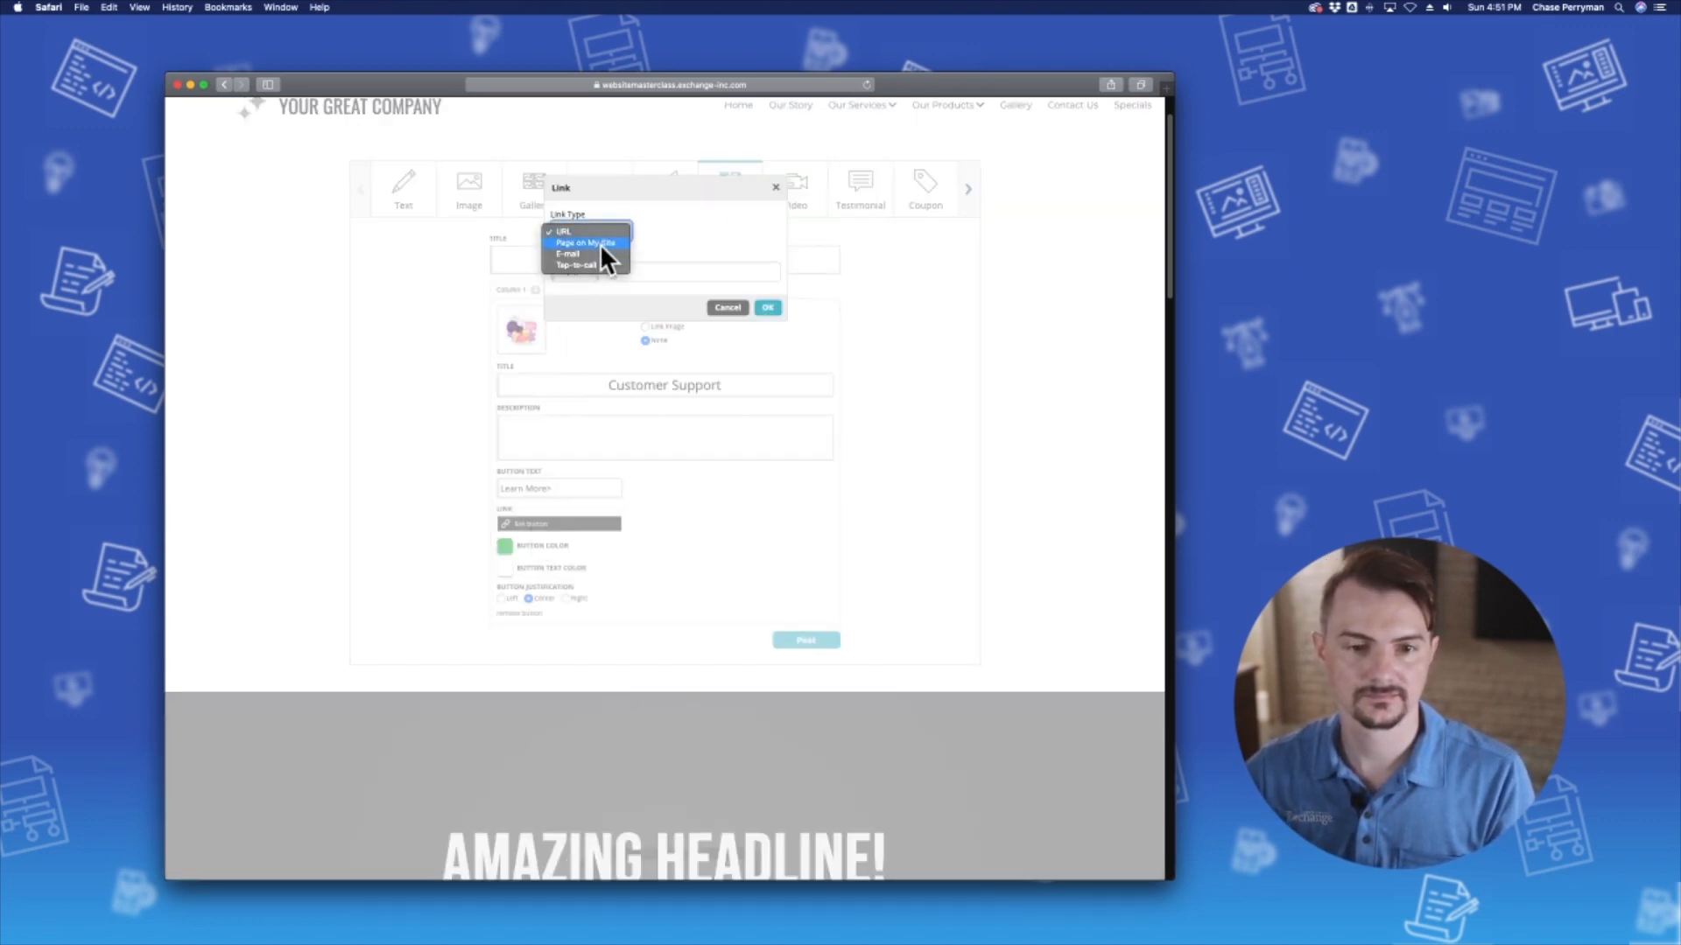
left_click(601, 243)
left_click(596, 270)
left_click(582, 342)
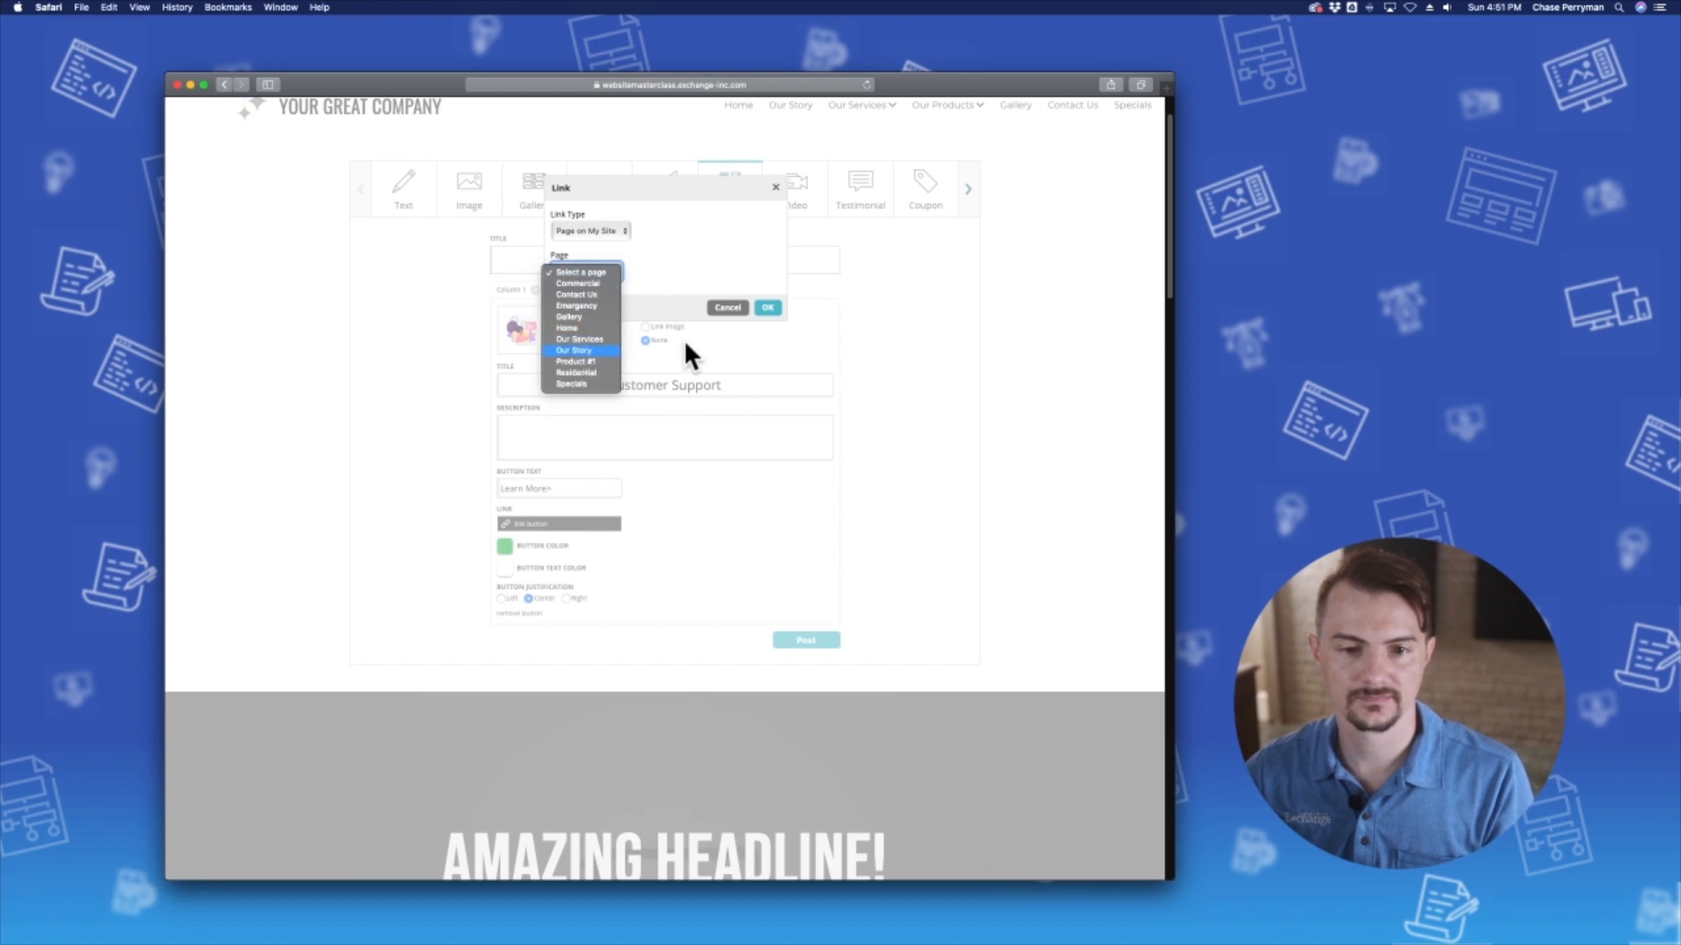
left_click(767, 308)
Step: Set the button color of Column 2 to the copied purple-blue hex code
left_click(506, 547)
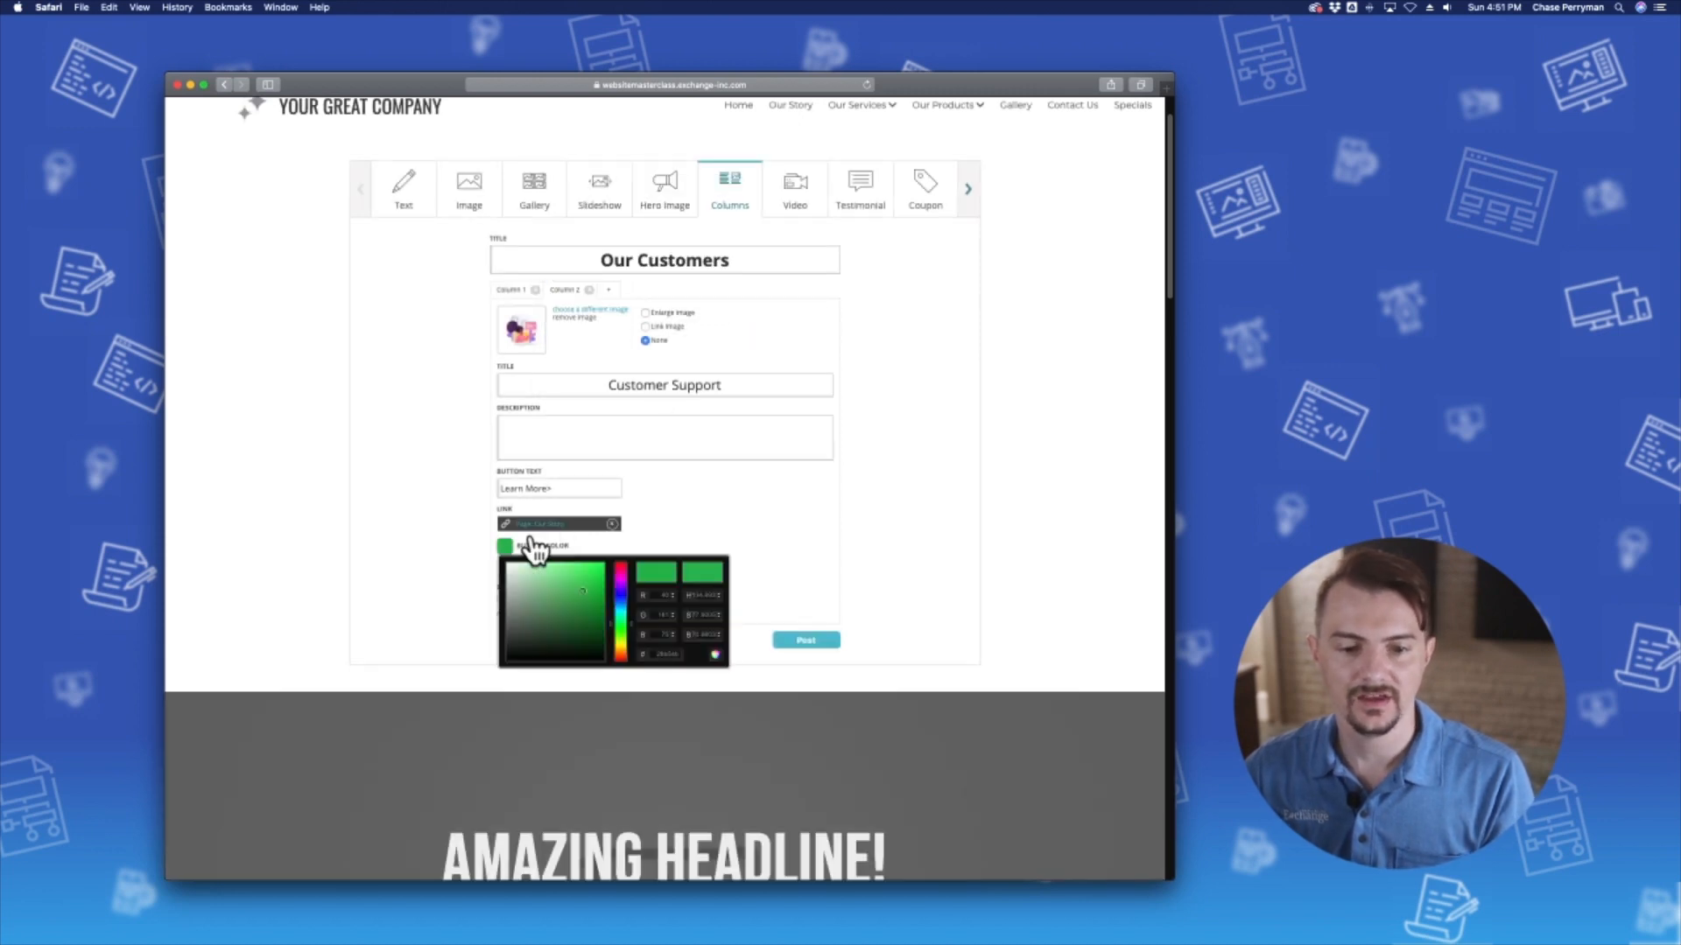
left_click(665, 654)
double_click(665, 655)
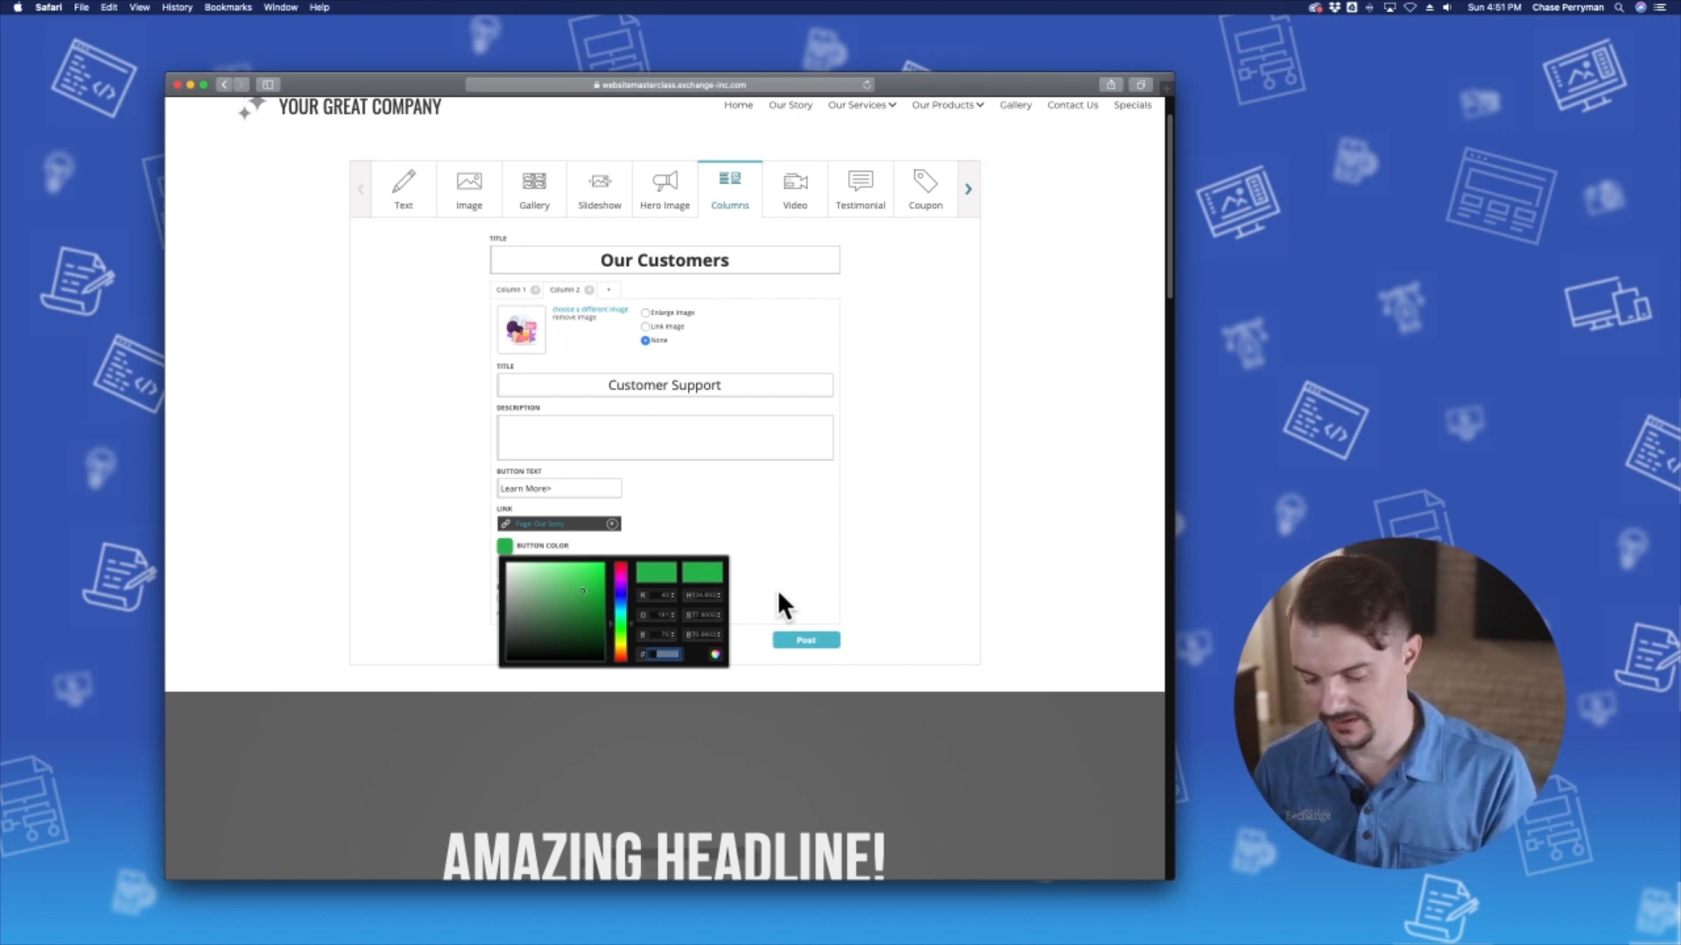
key("super+v")
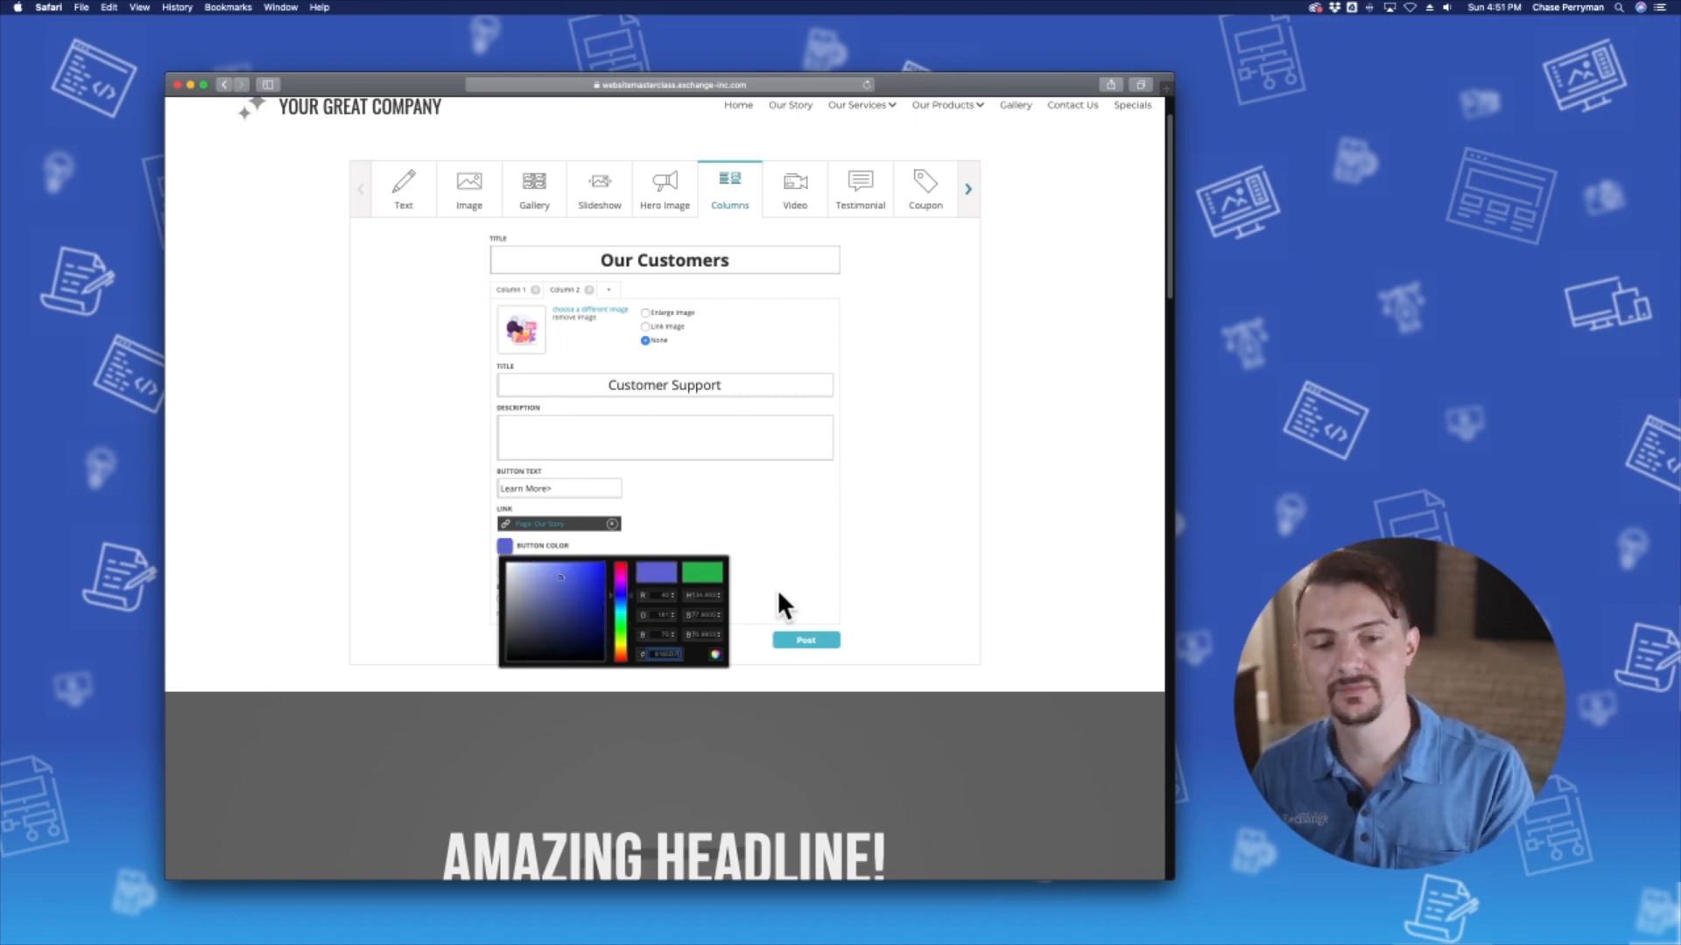
left_click(735, 528)
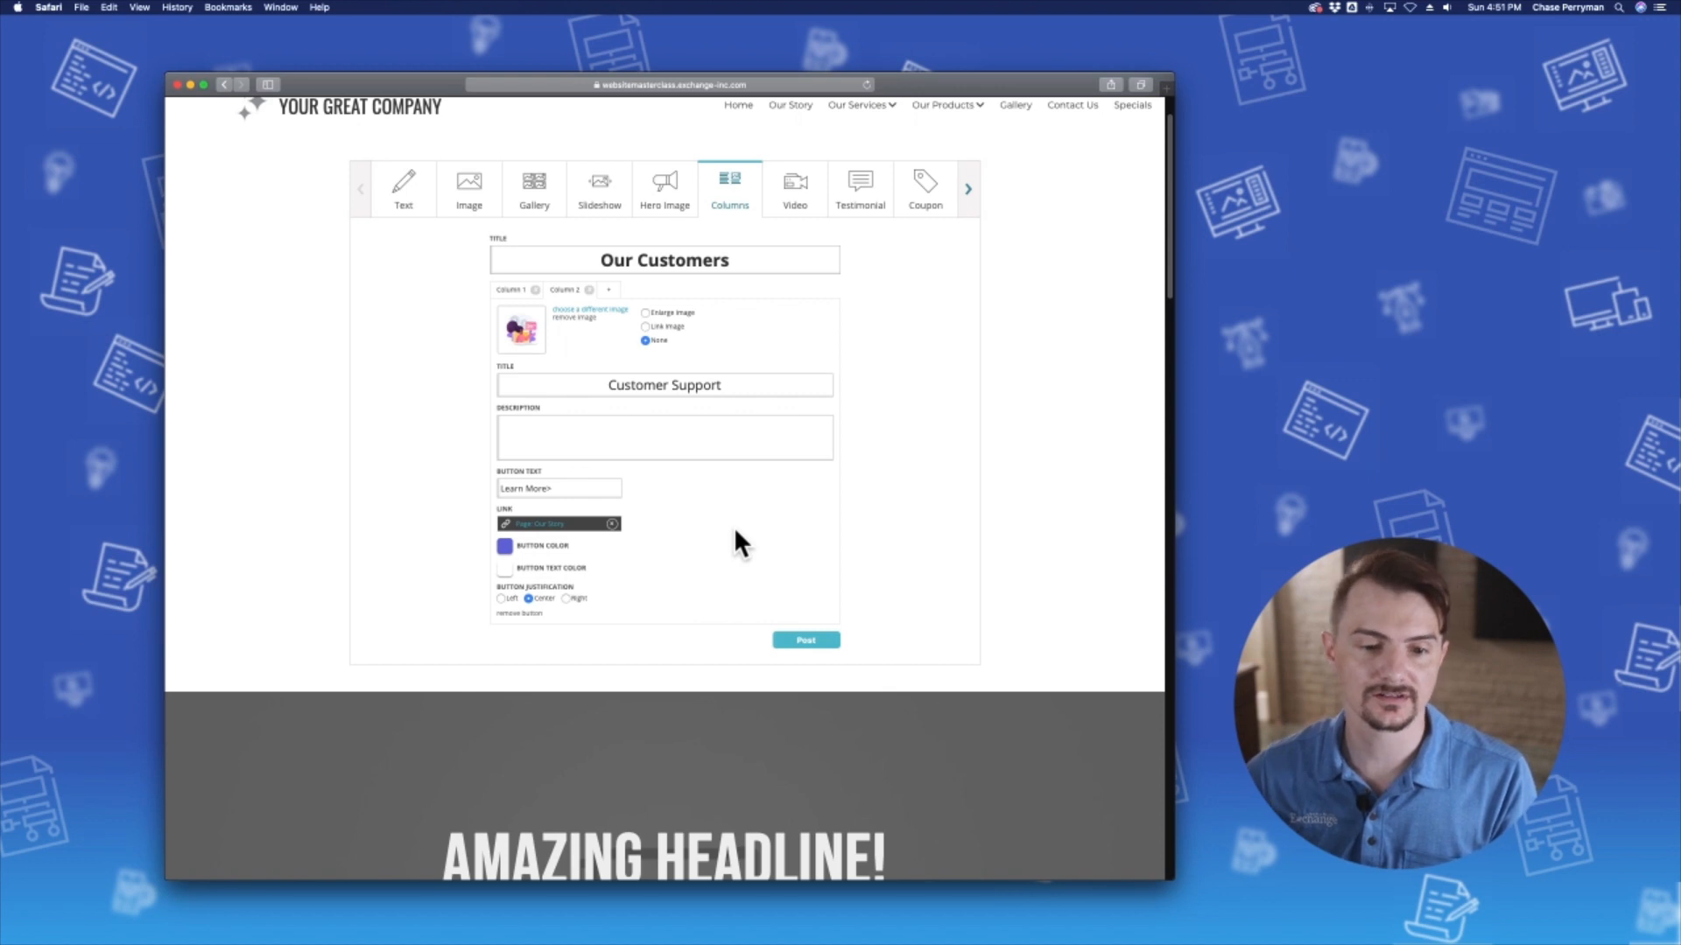
Step: Add a third column and give it the customer reviews illustration with star ratings from the image library
left_click(604, 289)
left_click(581, 307)
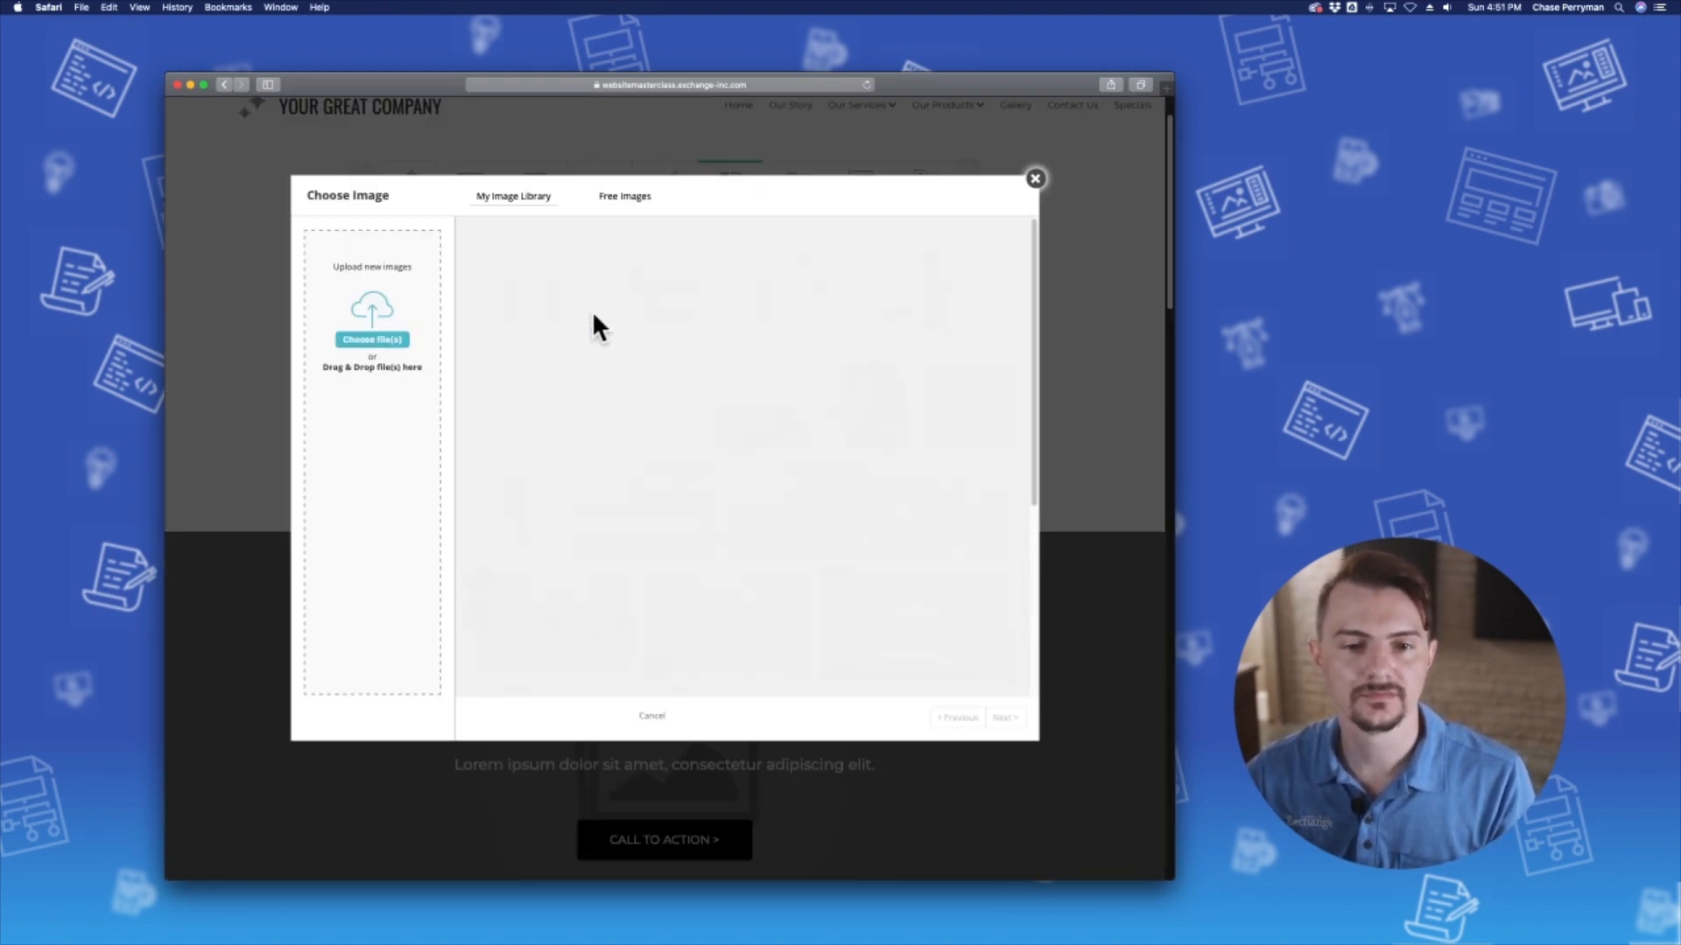
left_click(809, 280)
left_click(738, 716)
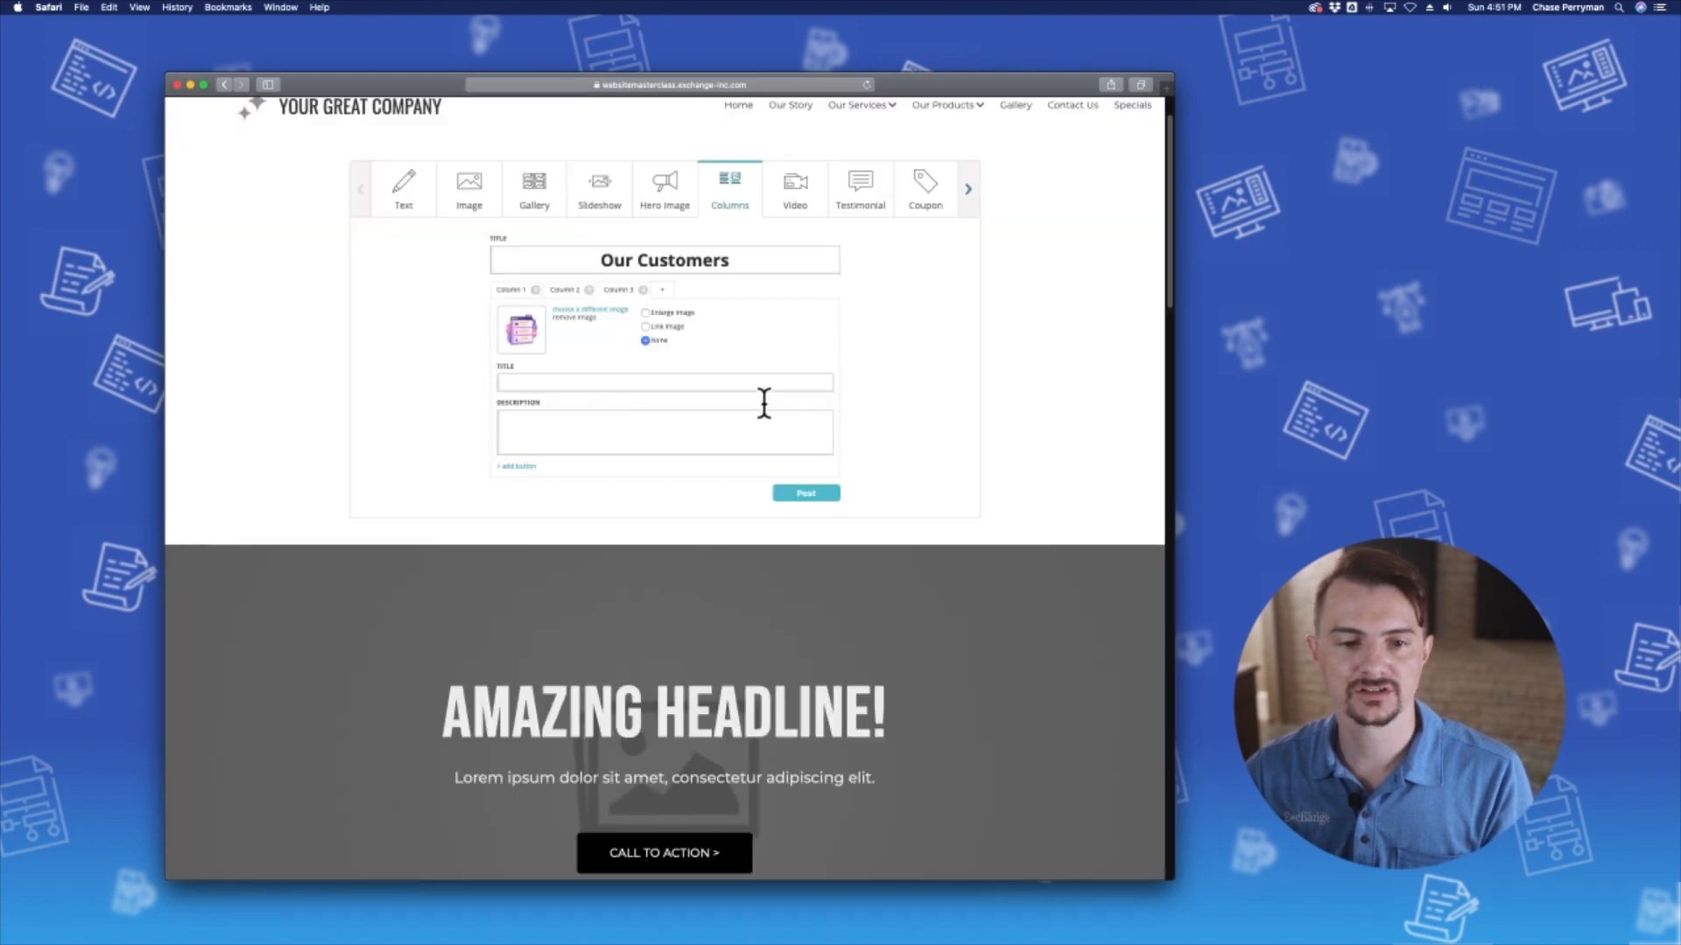
Step: Enter "Customer Reviews" as the title of Column 3
left_click(541, 382)
type("Custome")
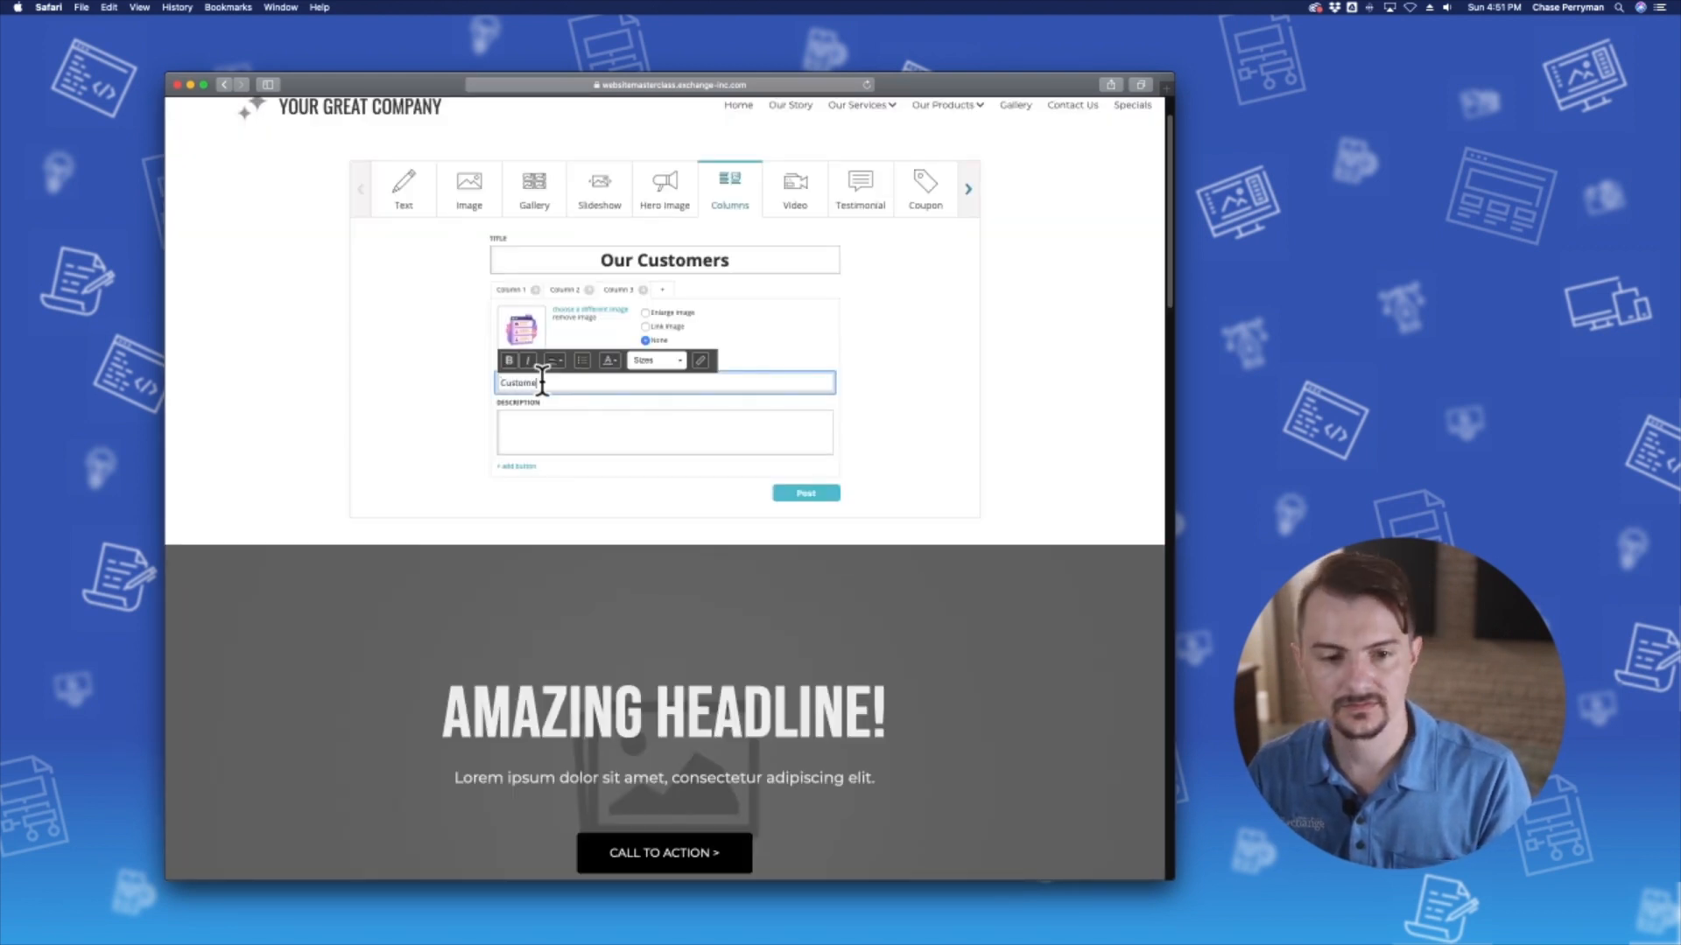
type("r Reviews")
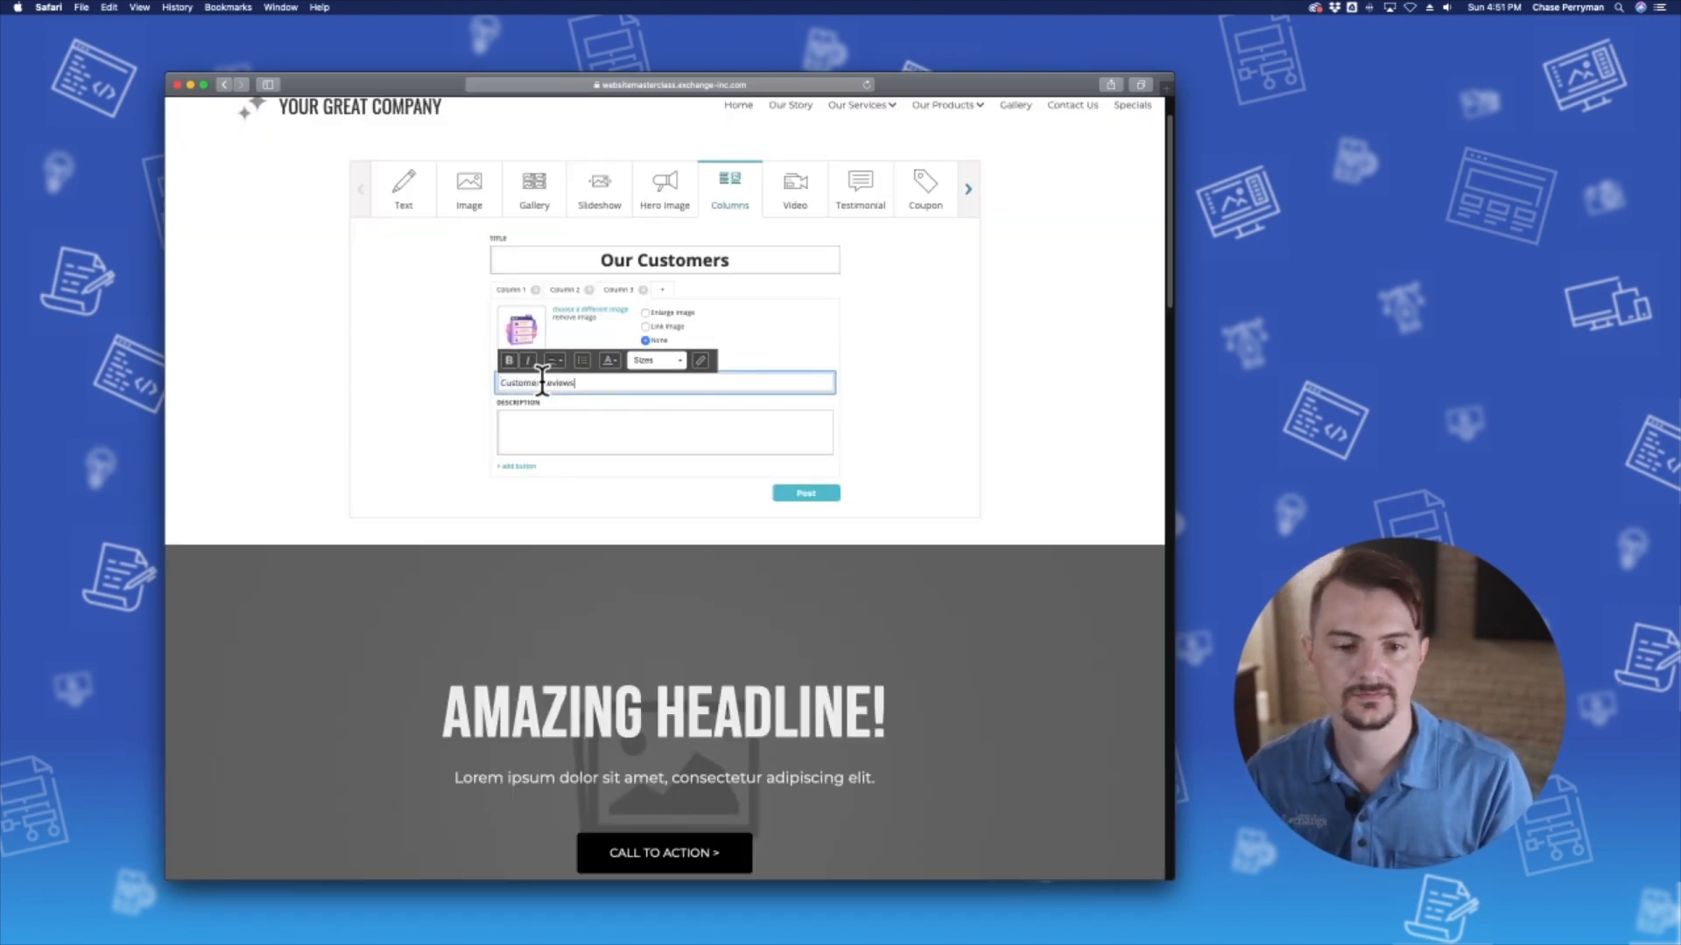
Step: Center the Customer Reviews title and set its font size to M
key("super+a")
left_click(556, 361)
left_click(565, 394)
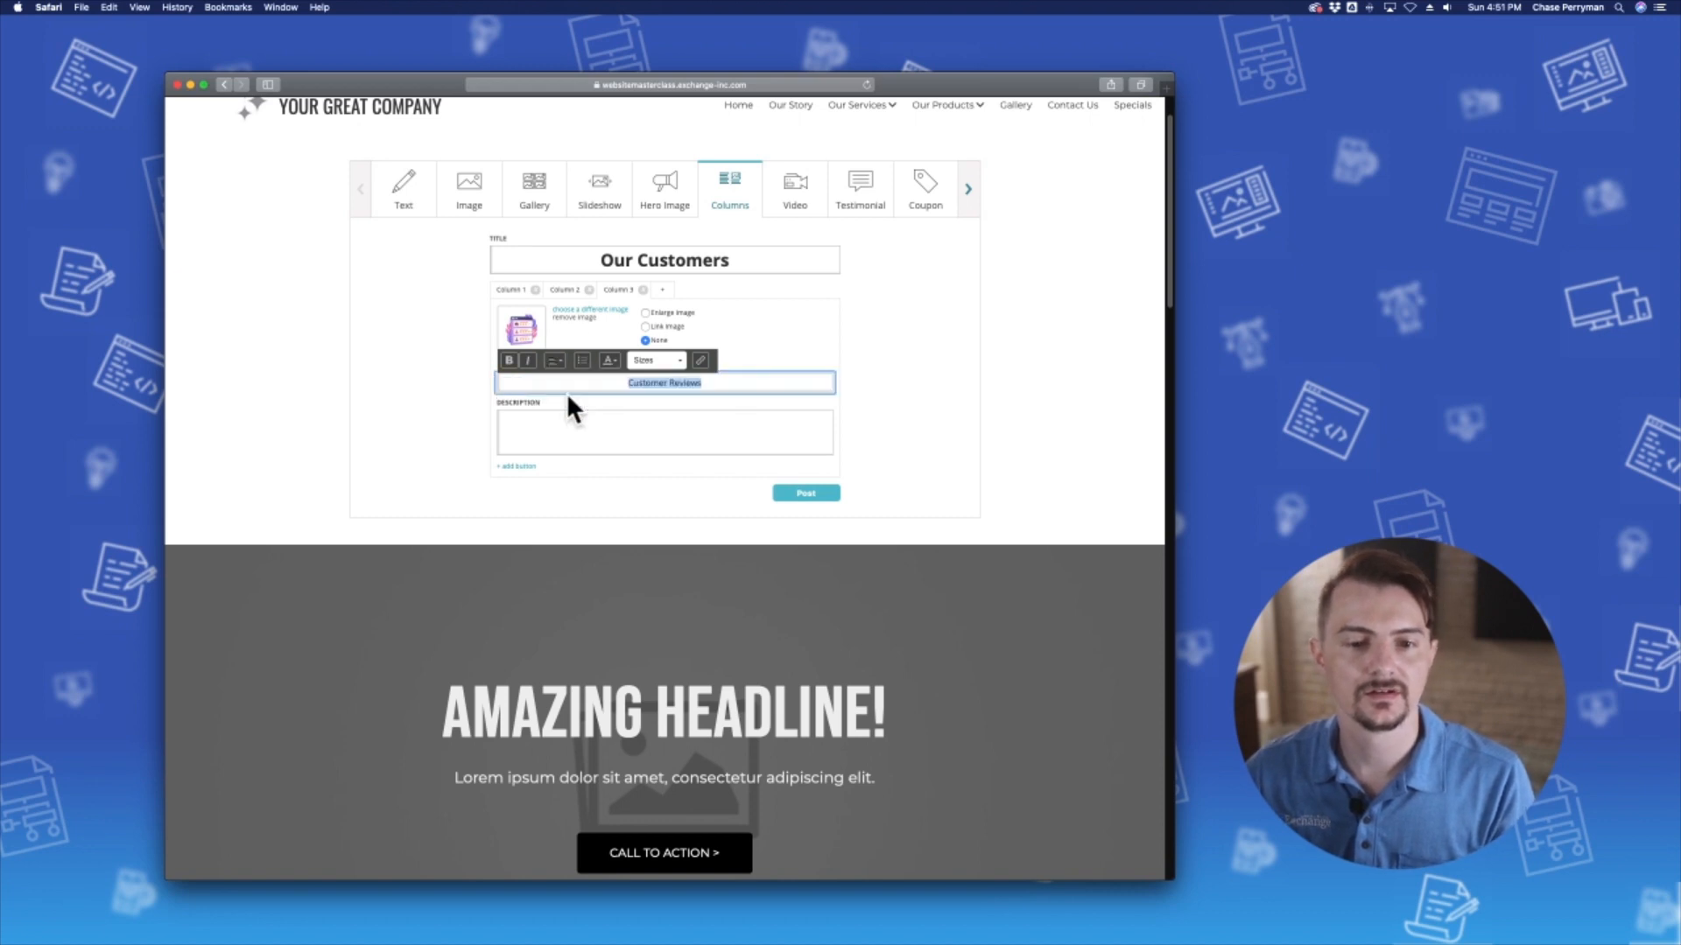
left_click(665, 359)
left_click(642, 443)
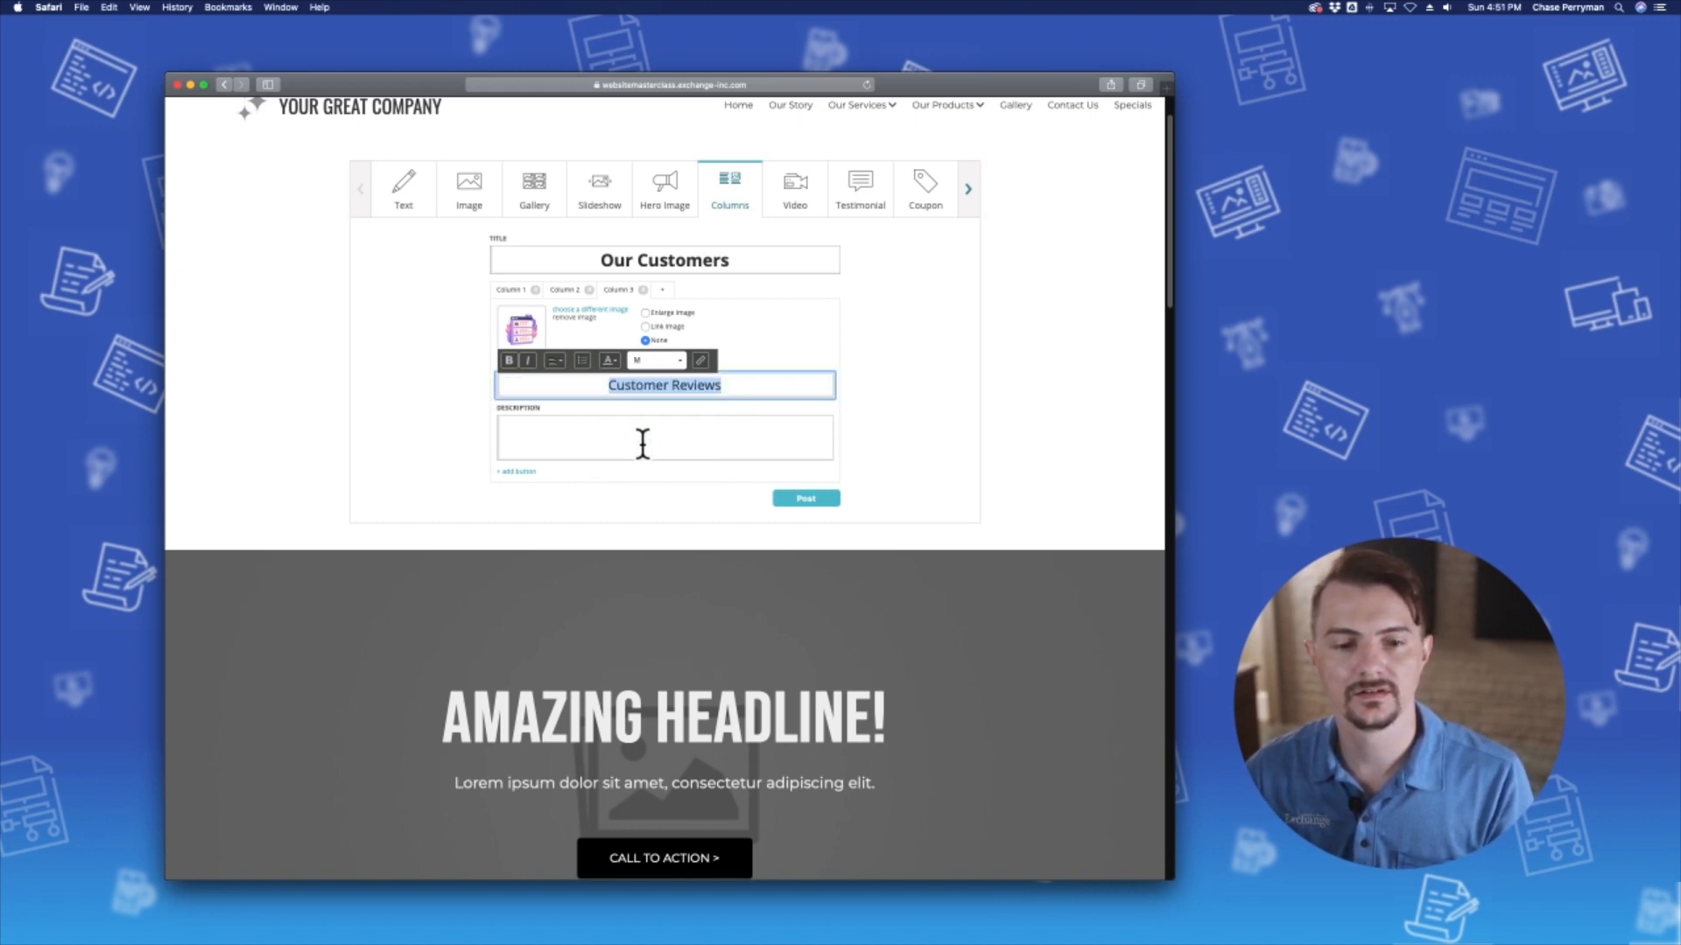
Step: Add a button to Column 3 with the text "Learn More>", leaving the description empty
left_click(528, 471)
left_click(533, 486)
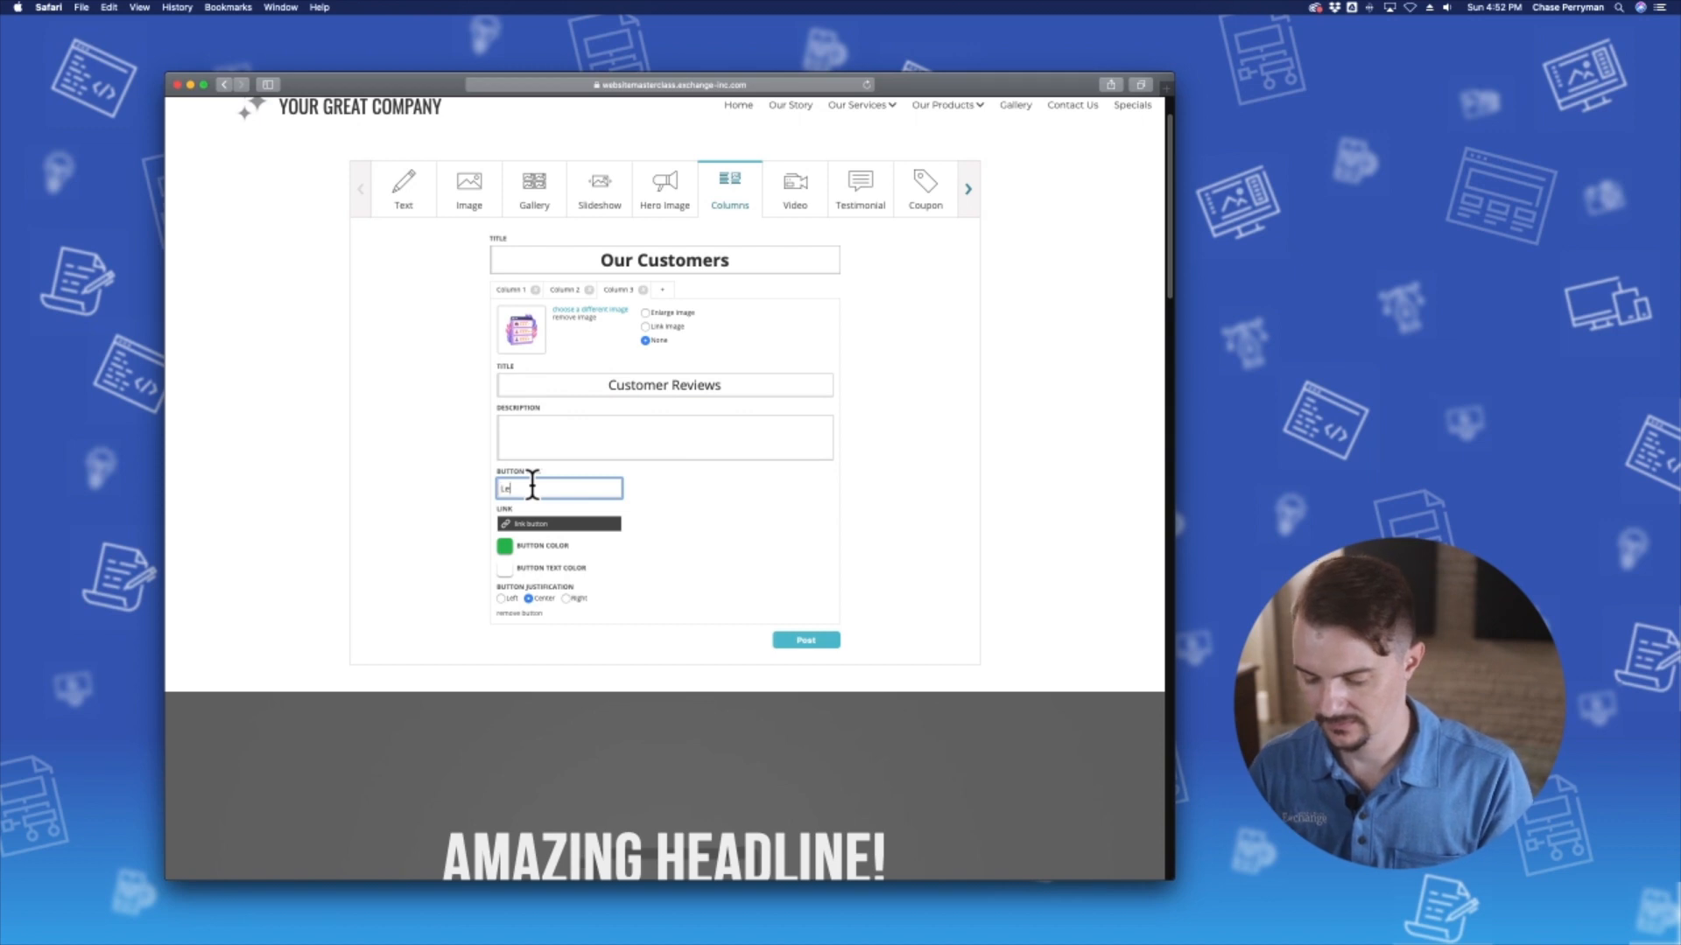
type("Learn More")
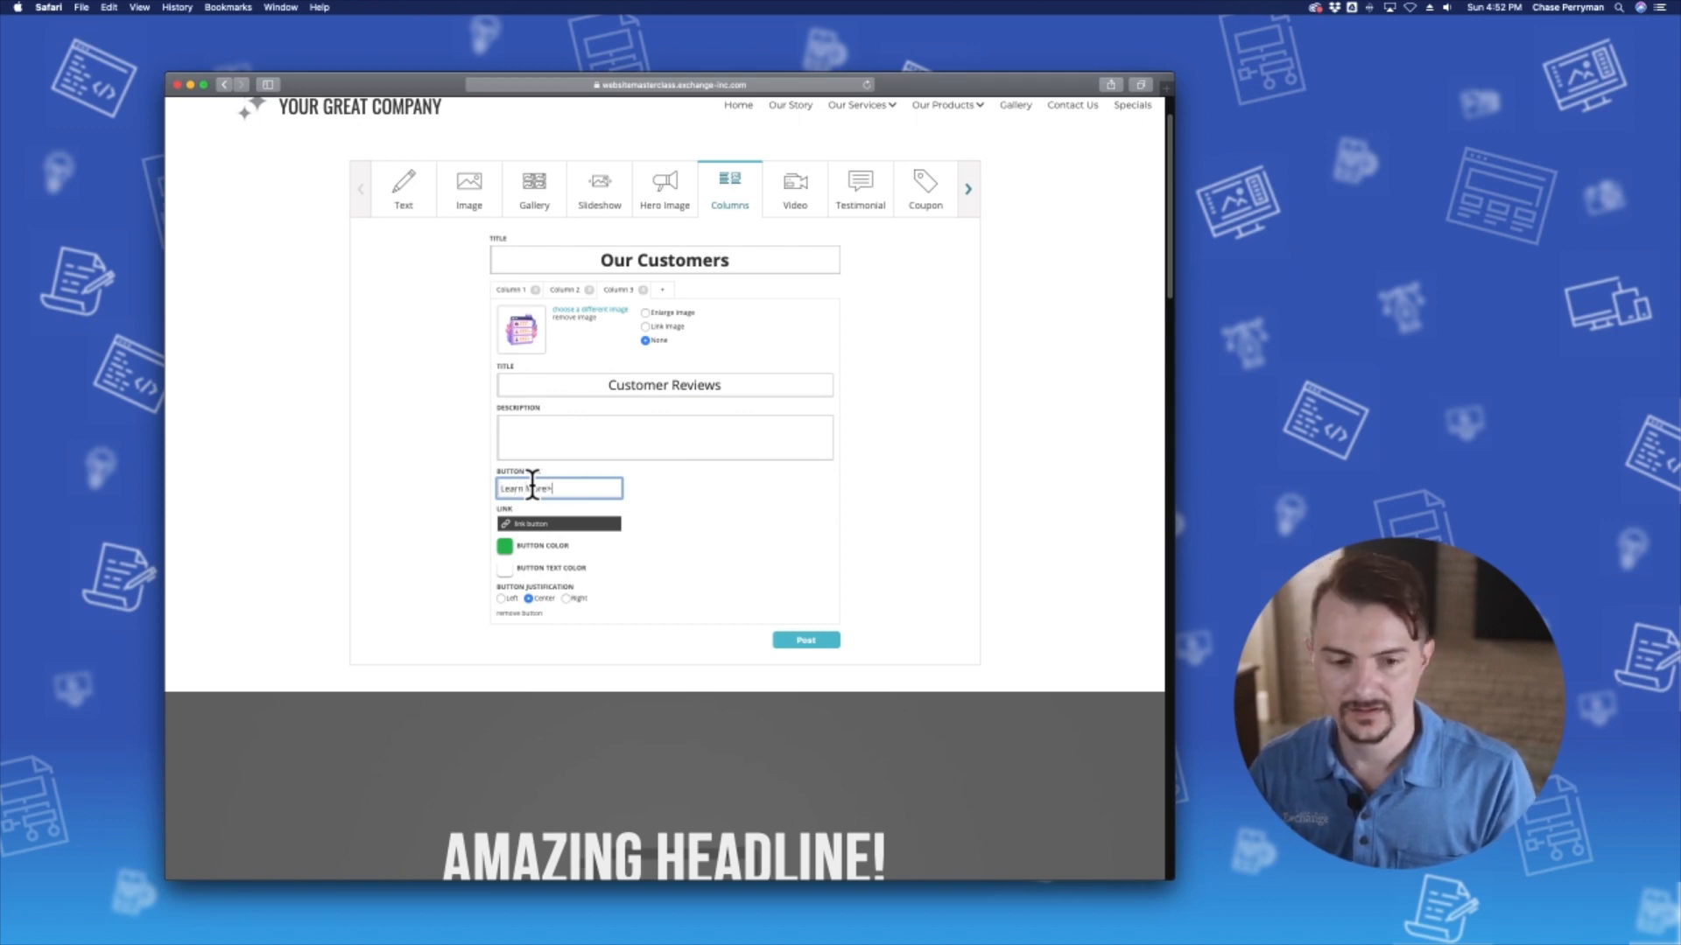
type(">")
Step: Link Column 3's Learn More button to the Our Story page on the site
left_click(536, 524)
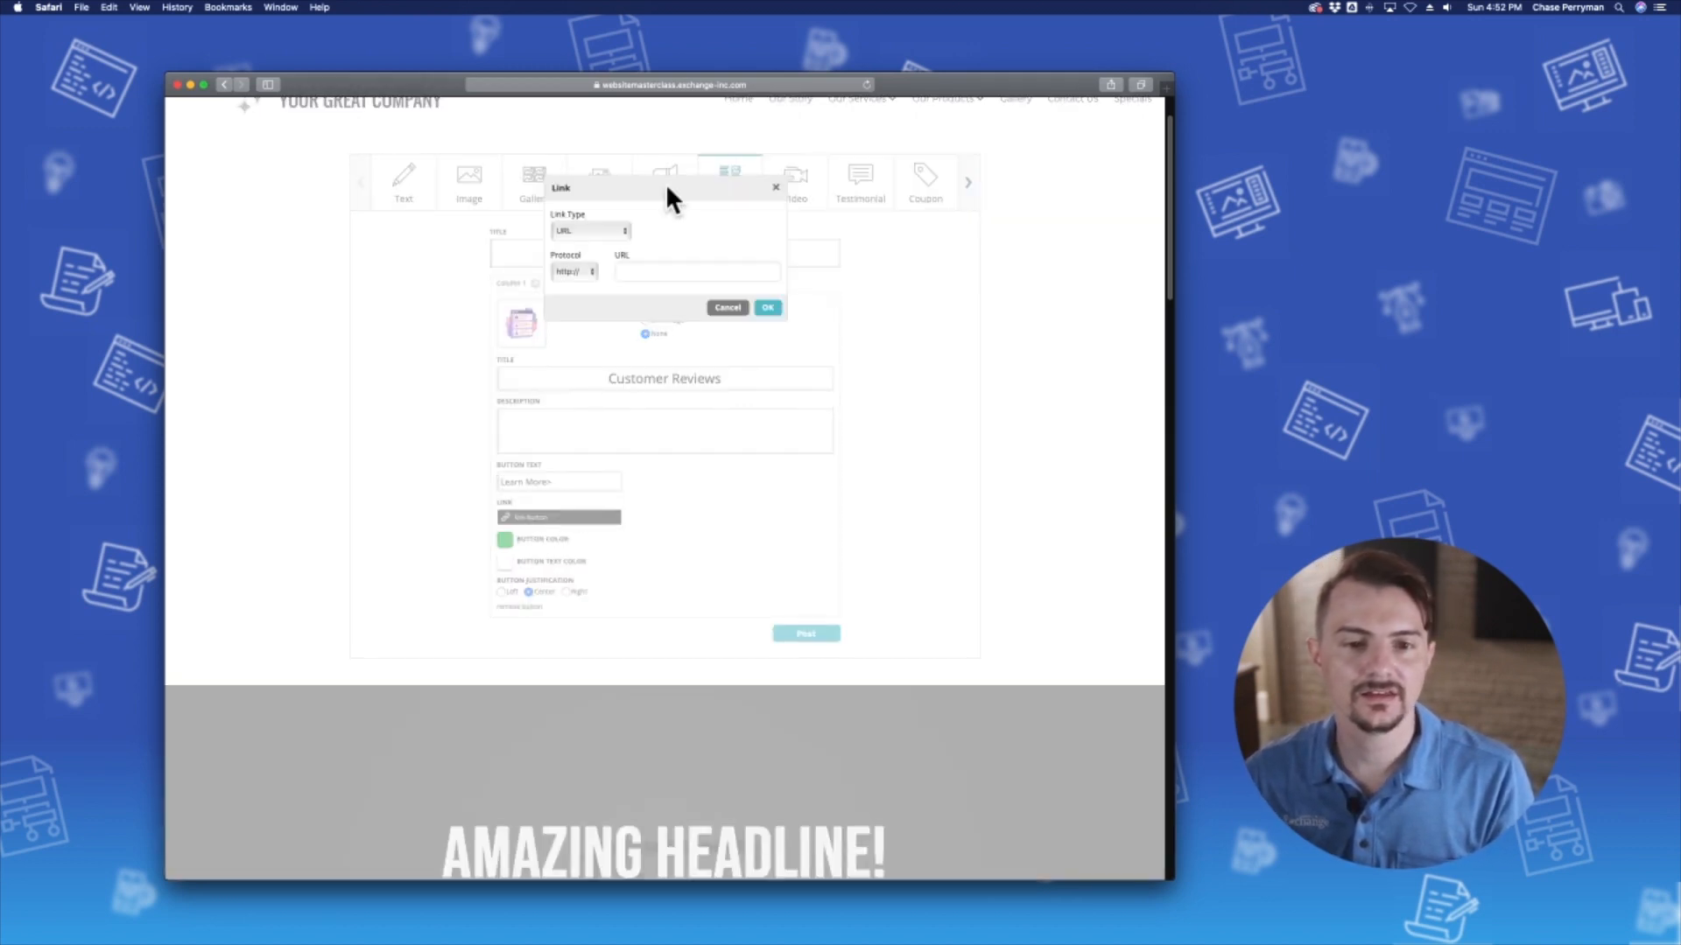
left_click(604, 231)
left_click(602, 241)
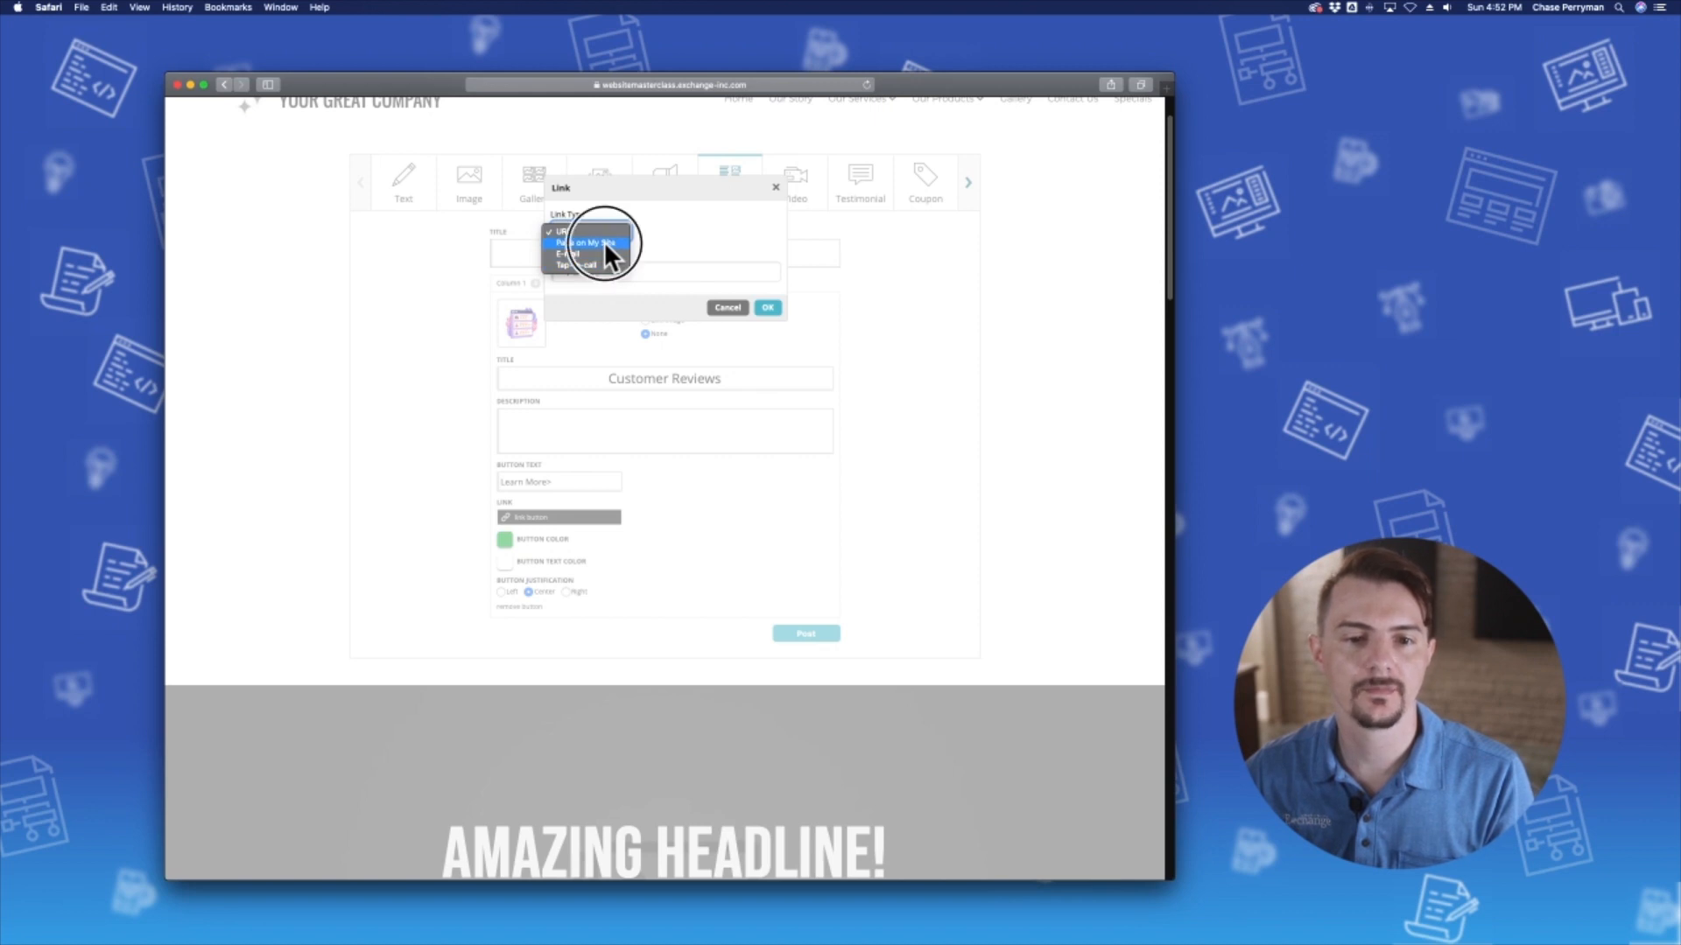
left_click(595, 276)
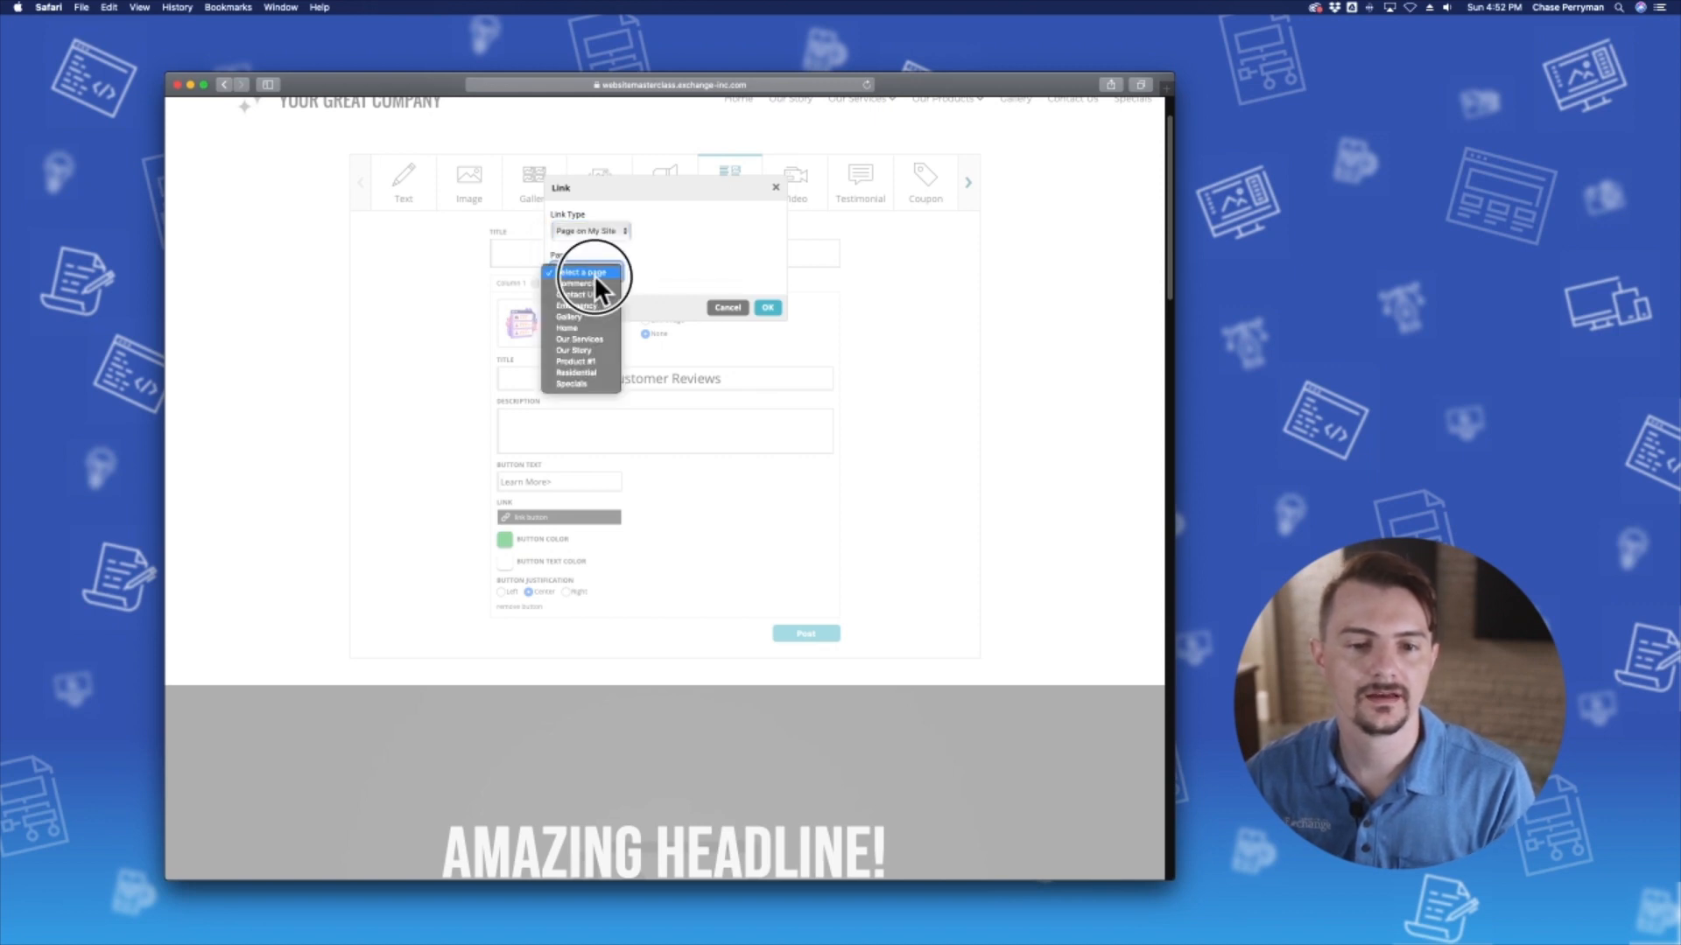
left_click(583, 349)
left_click(764, 307)
Step: Set the button color of Column 3 to the same copied purple-blue hex code
left_click(506, 541)
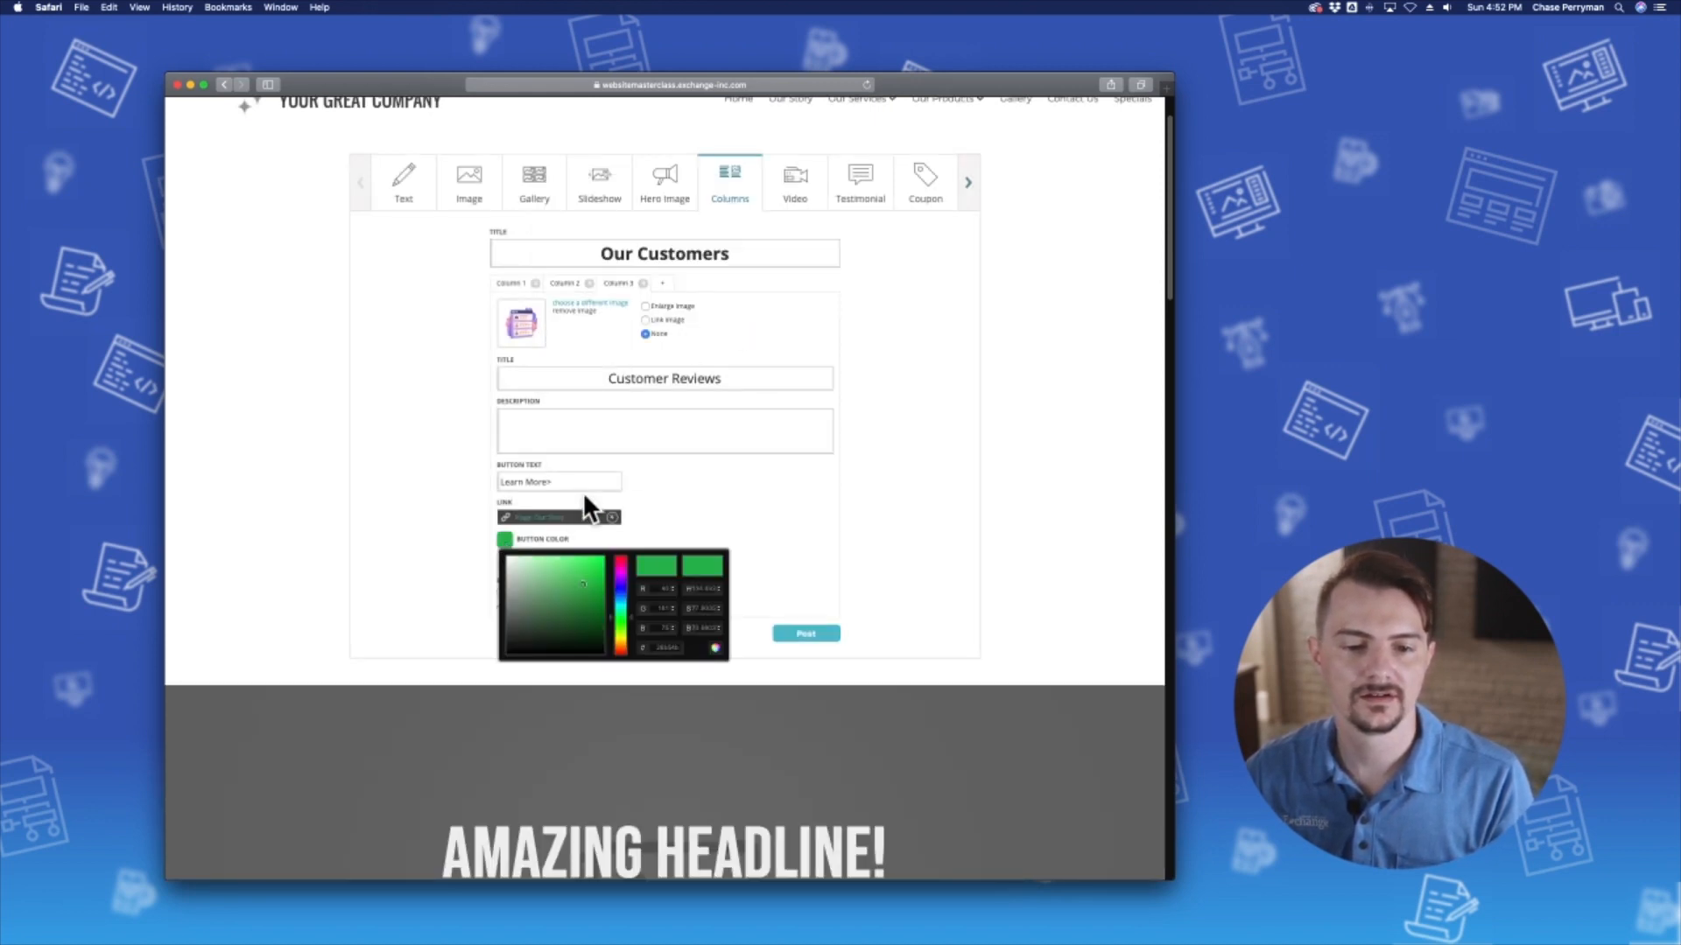
left_click(666, 647)
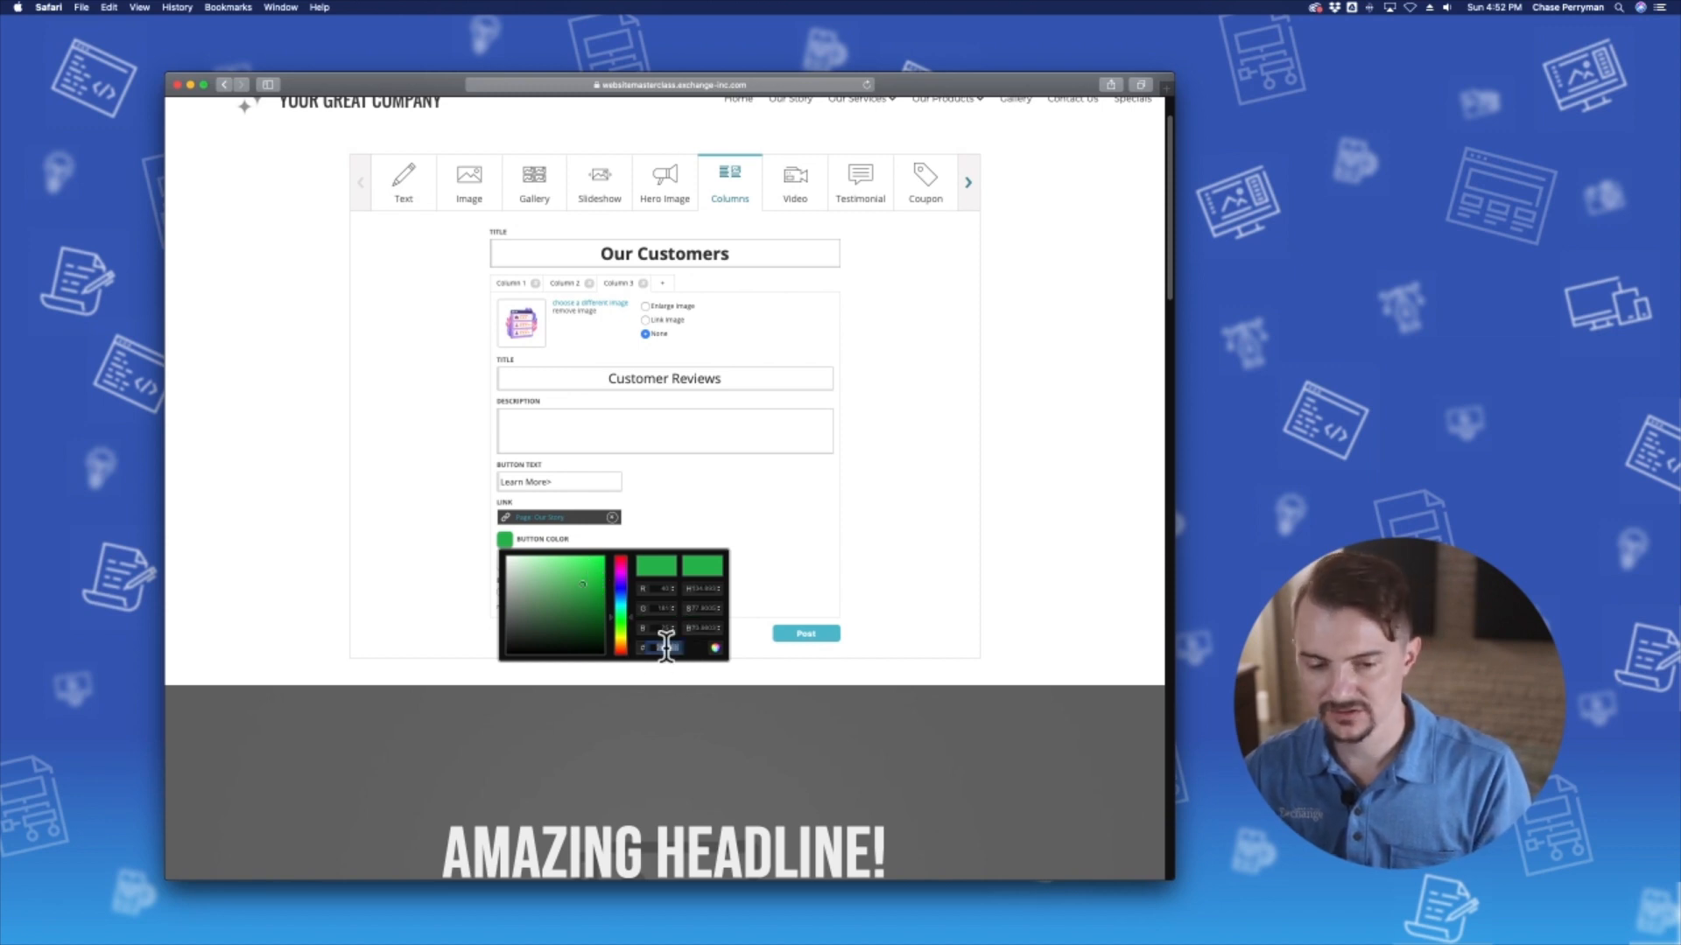
key("super+v")
left_click(695, 500)
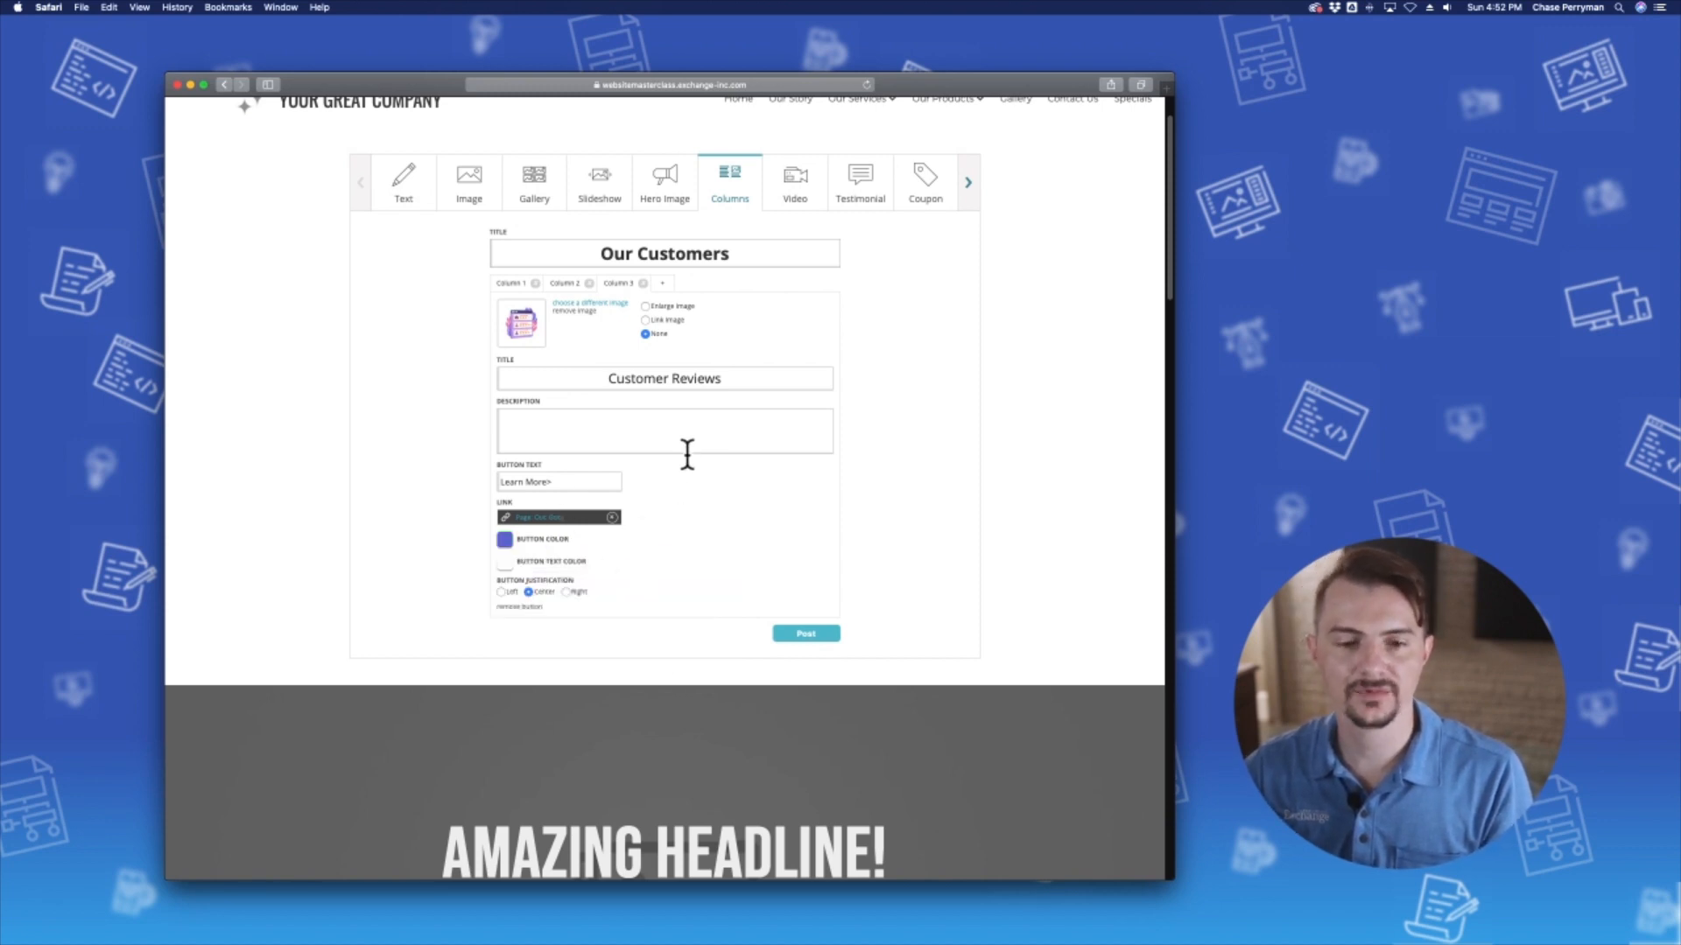
Step: Check the contents of all three columns and post the Our Customers block to the page
scroll(694, 495, "up", 2)
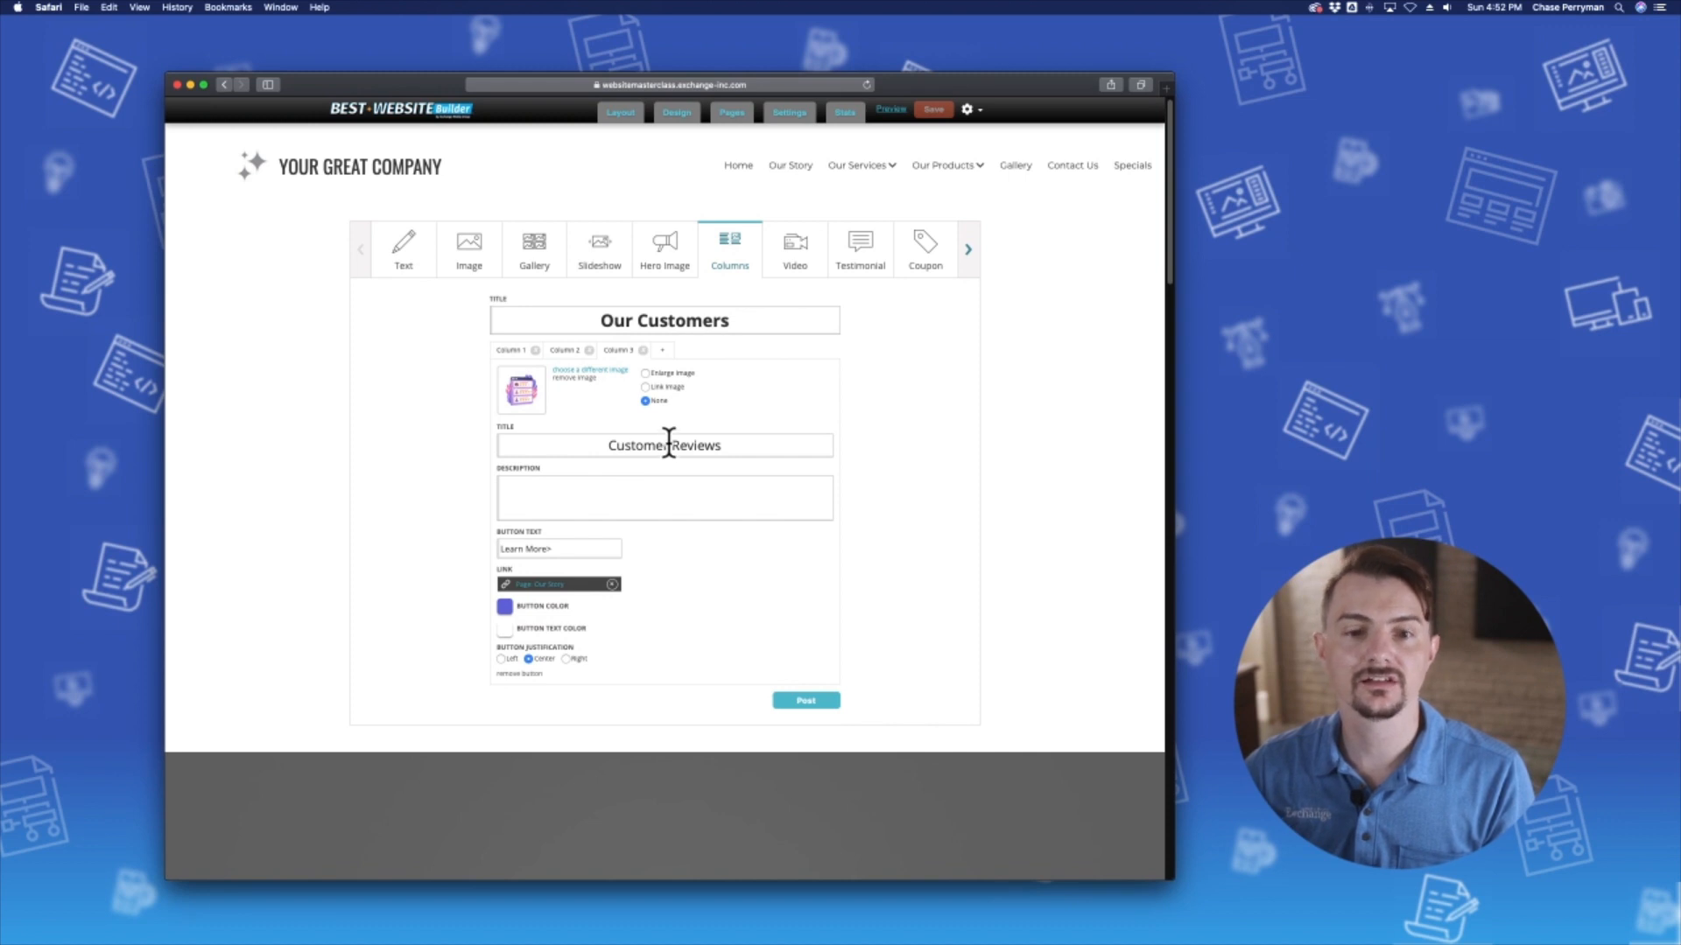
left_click(565, 351)
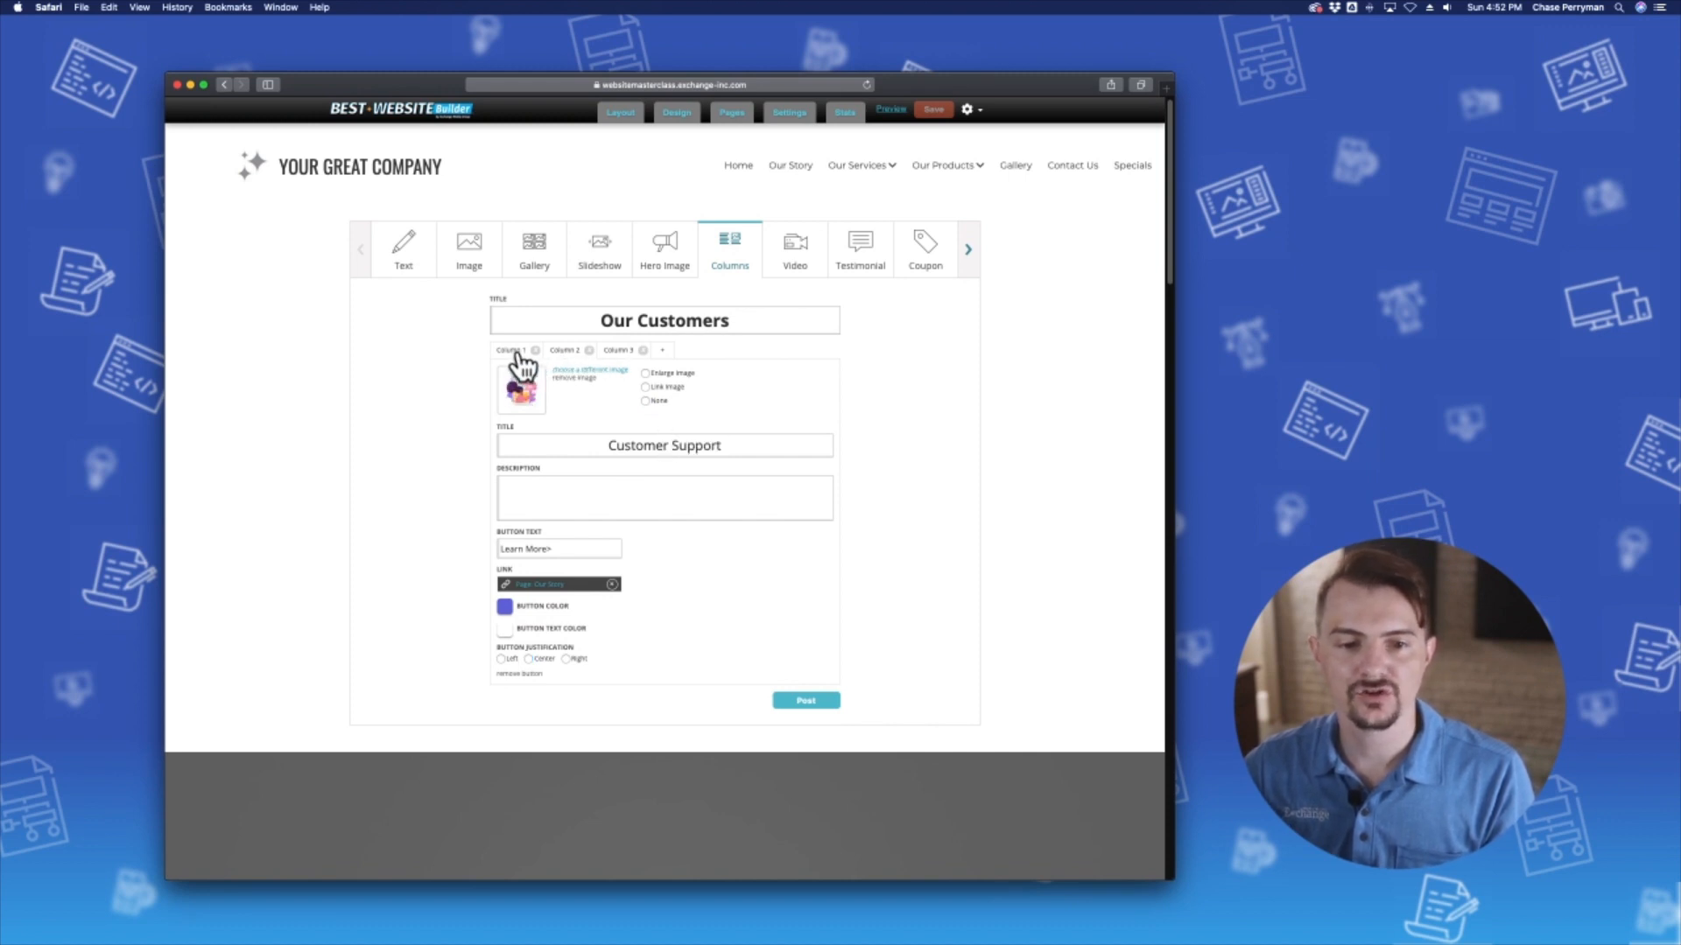
left_click(515, 352)
left_click(565, 350)
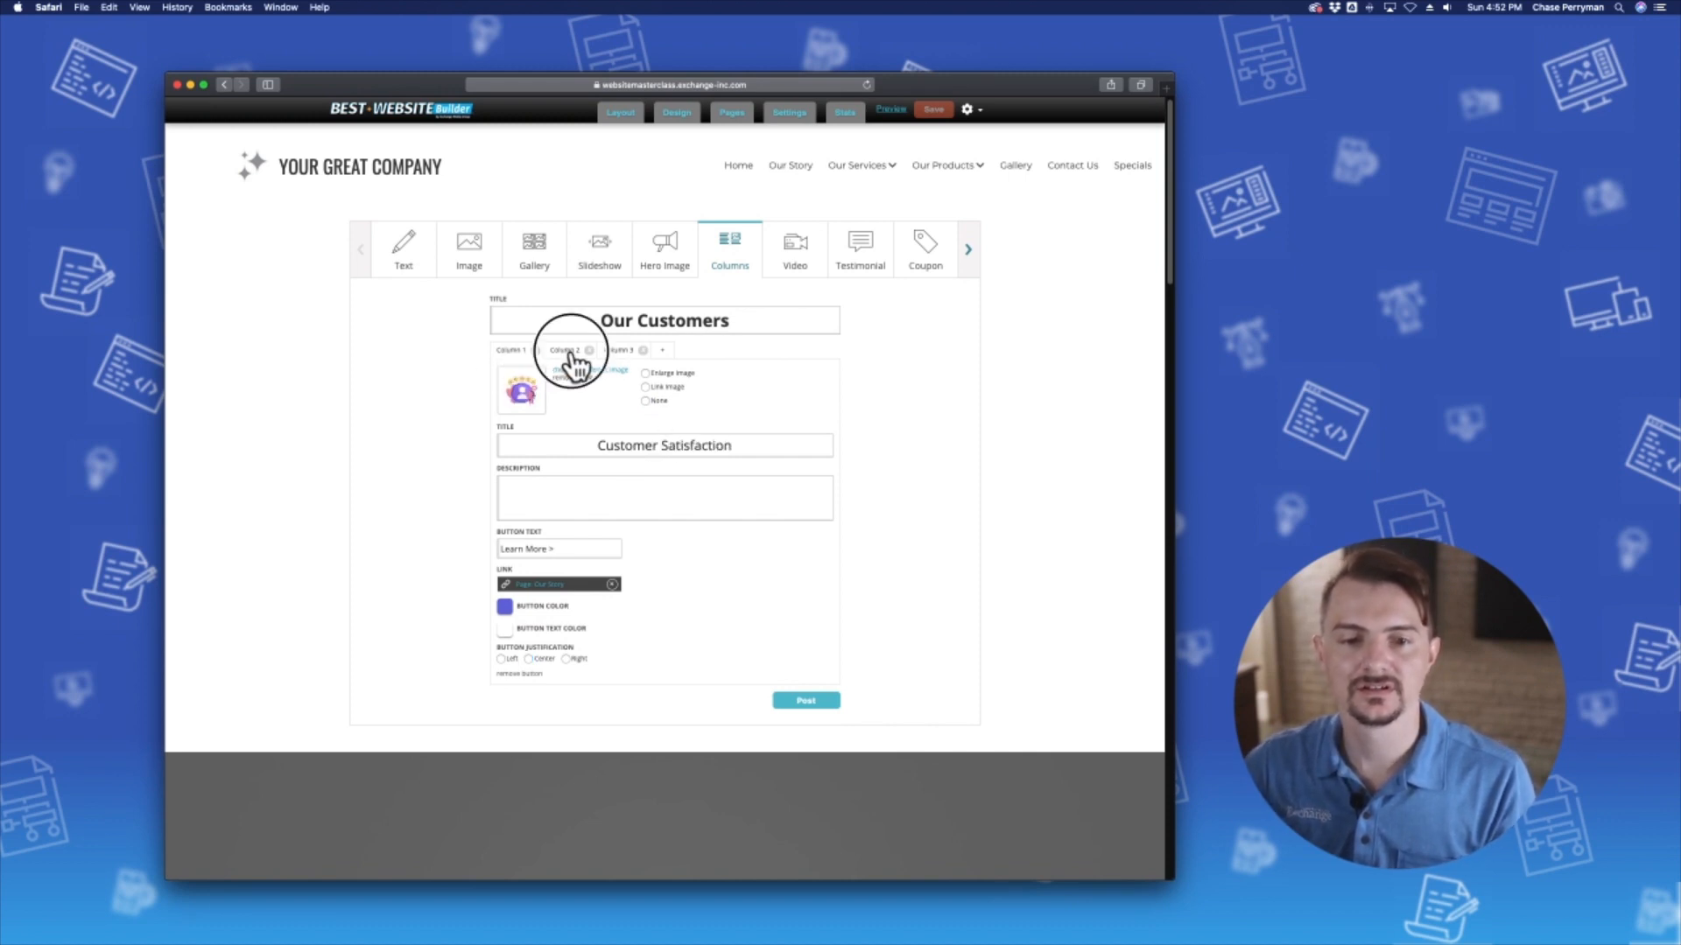
left_click(618, 350)
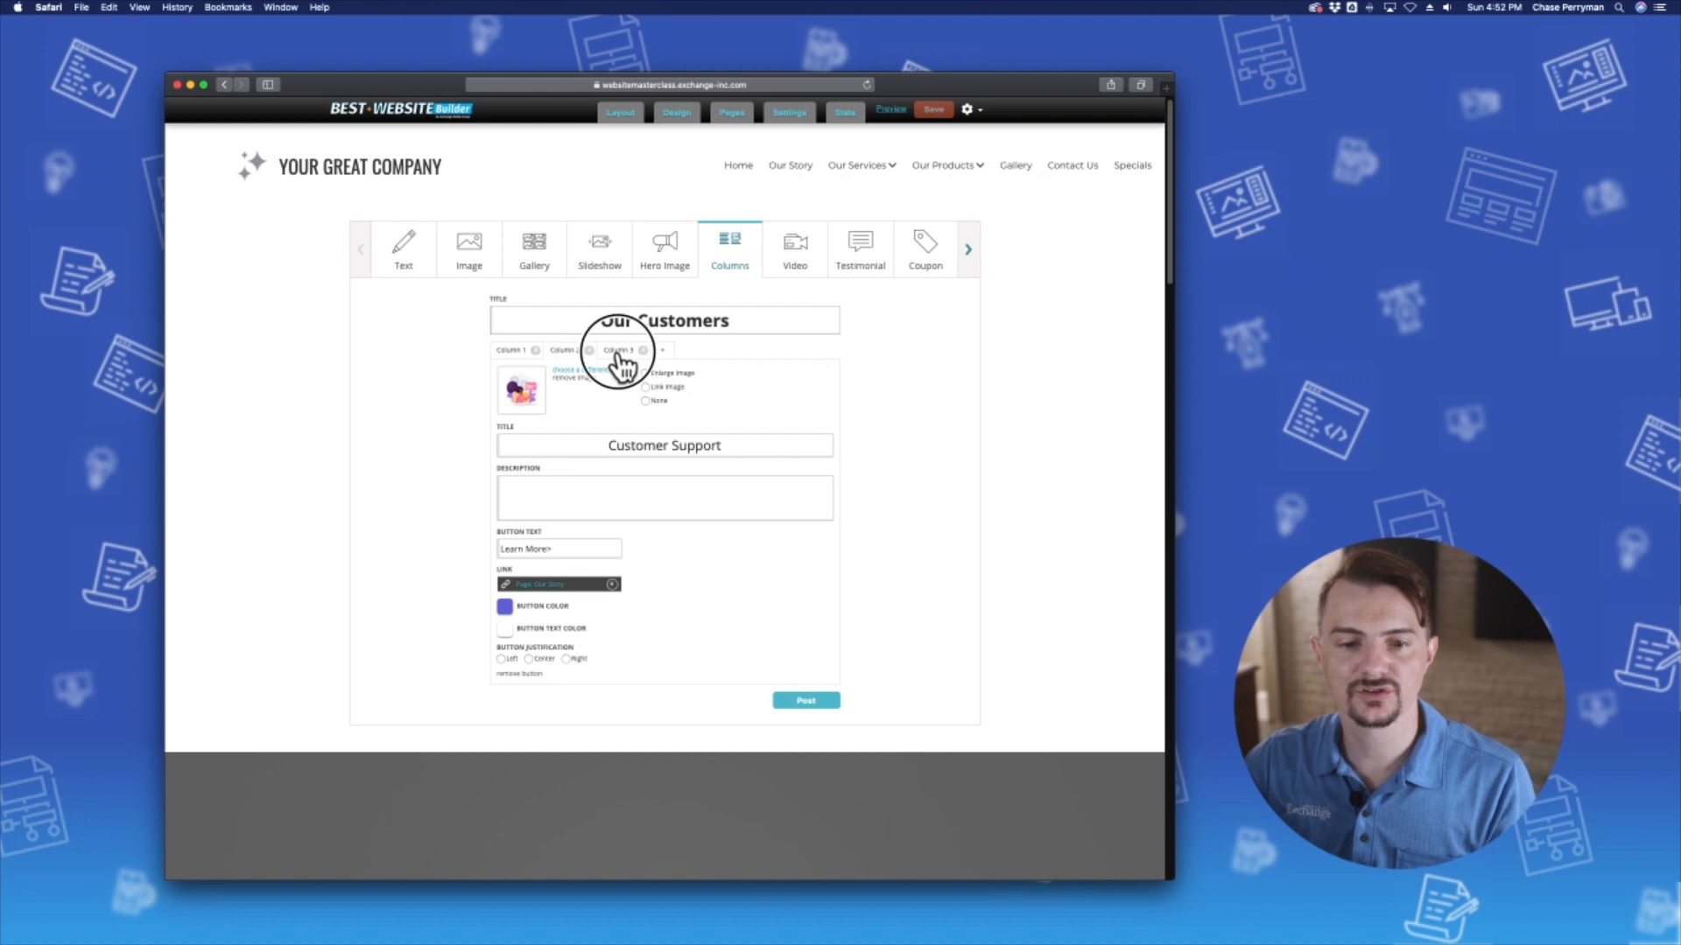
left_click(563, 351)
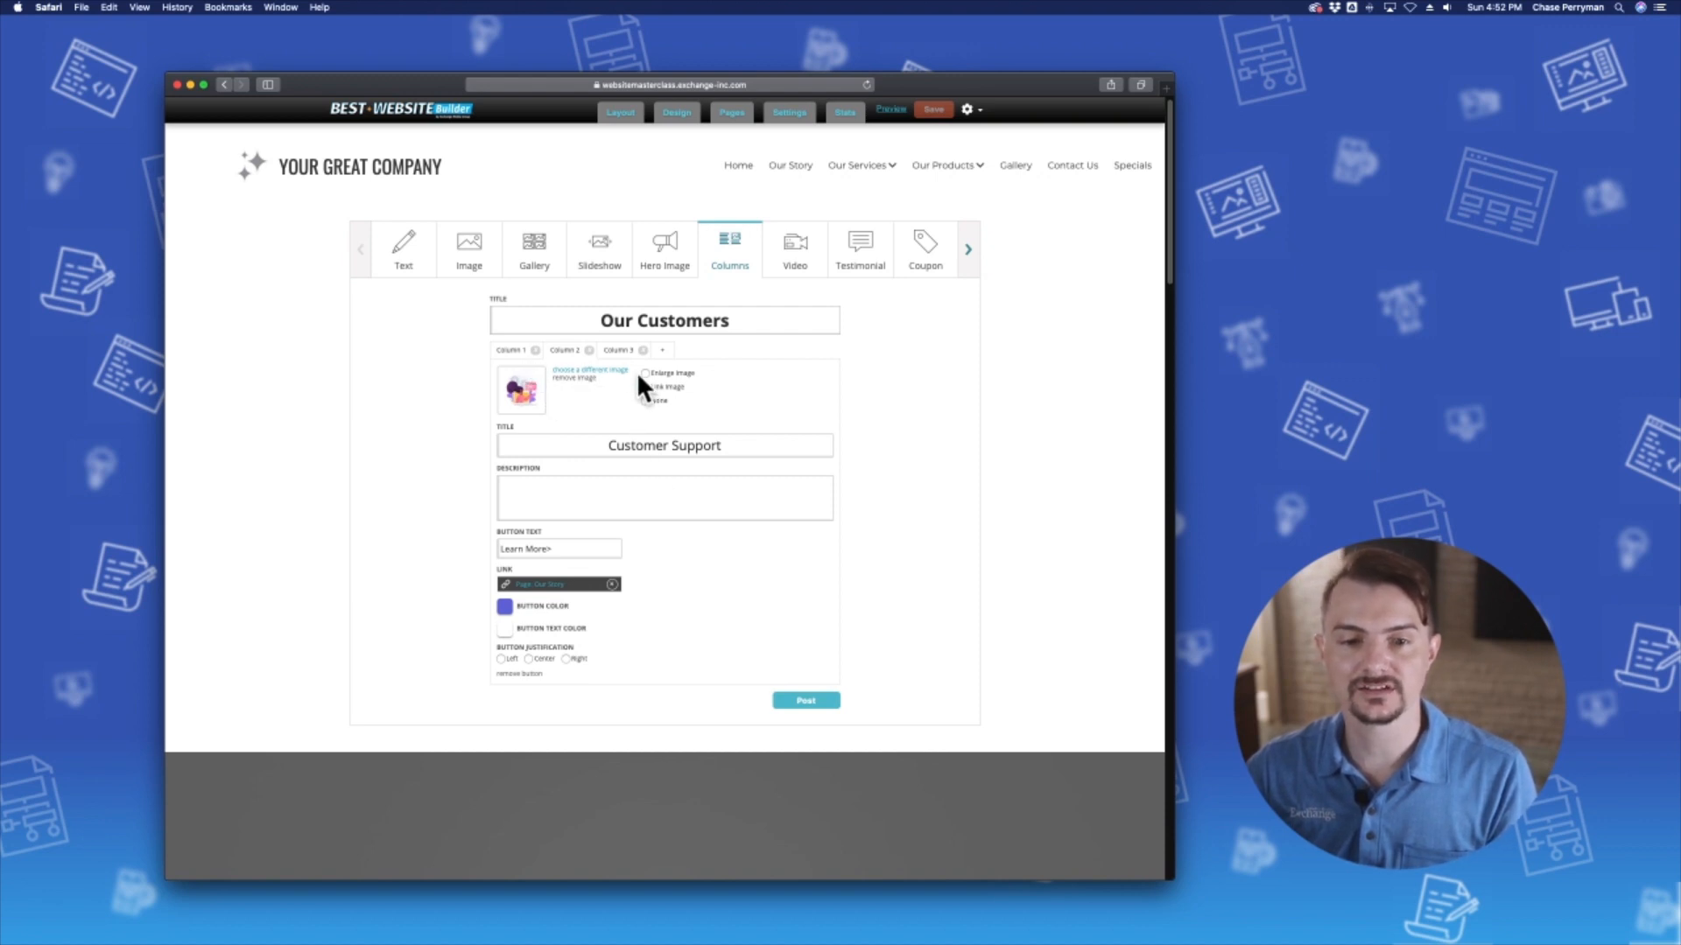
left_click(620, 350)
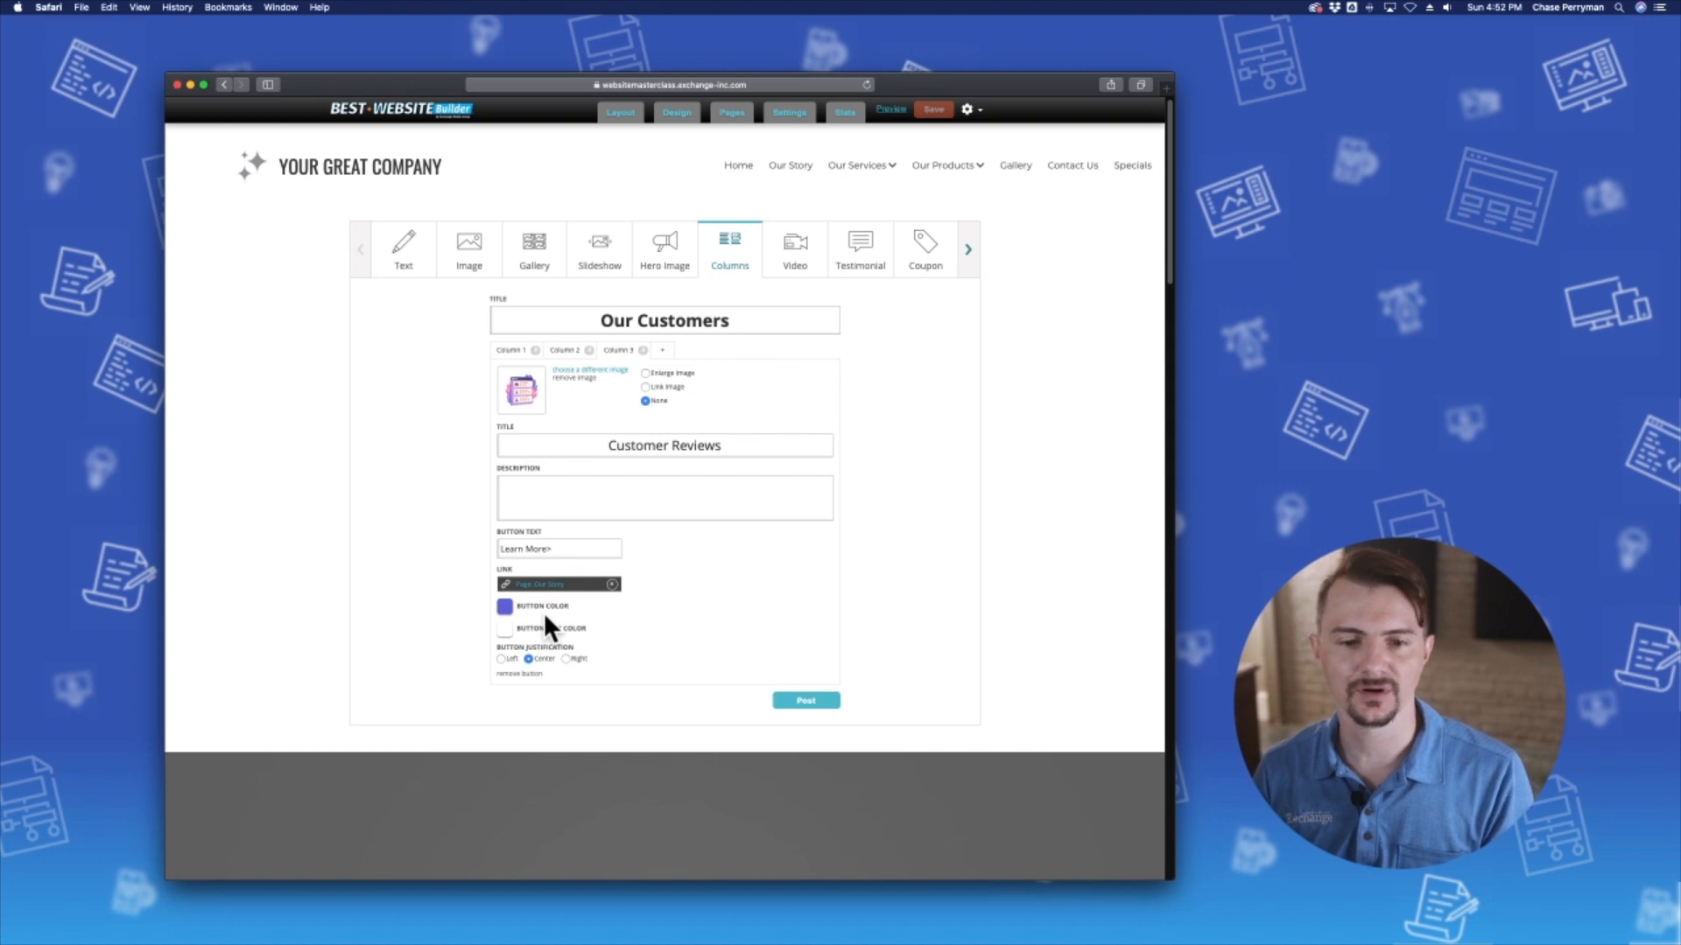
left_click(824, 706)
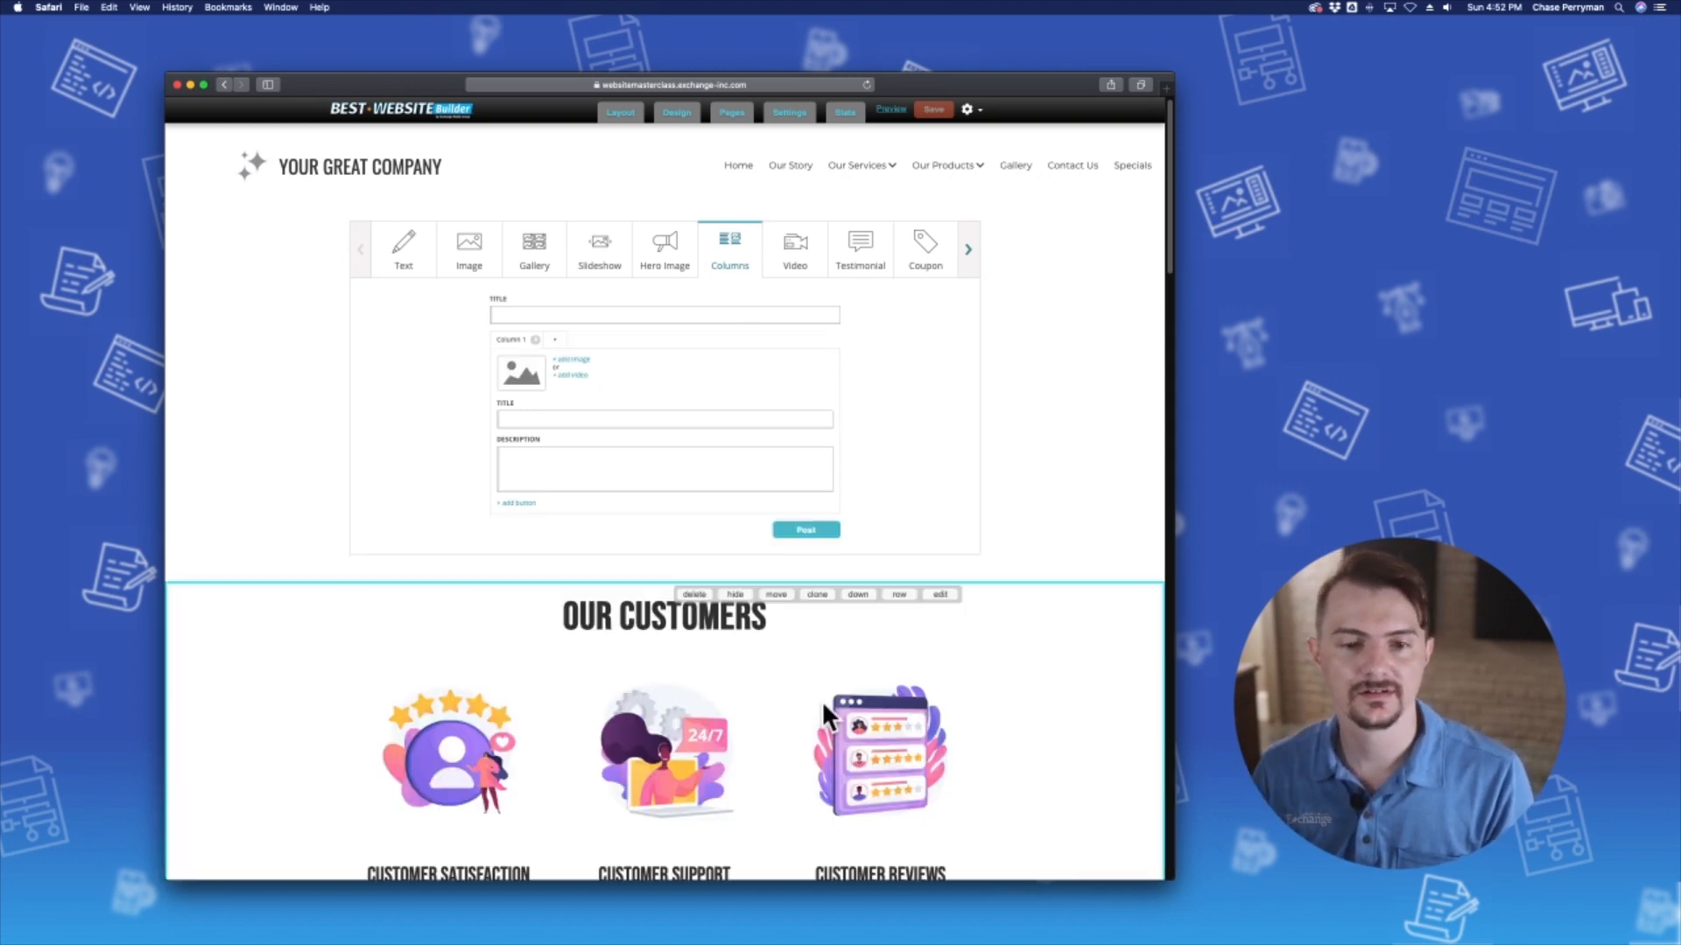
scroll(821, 700, "down", 5)
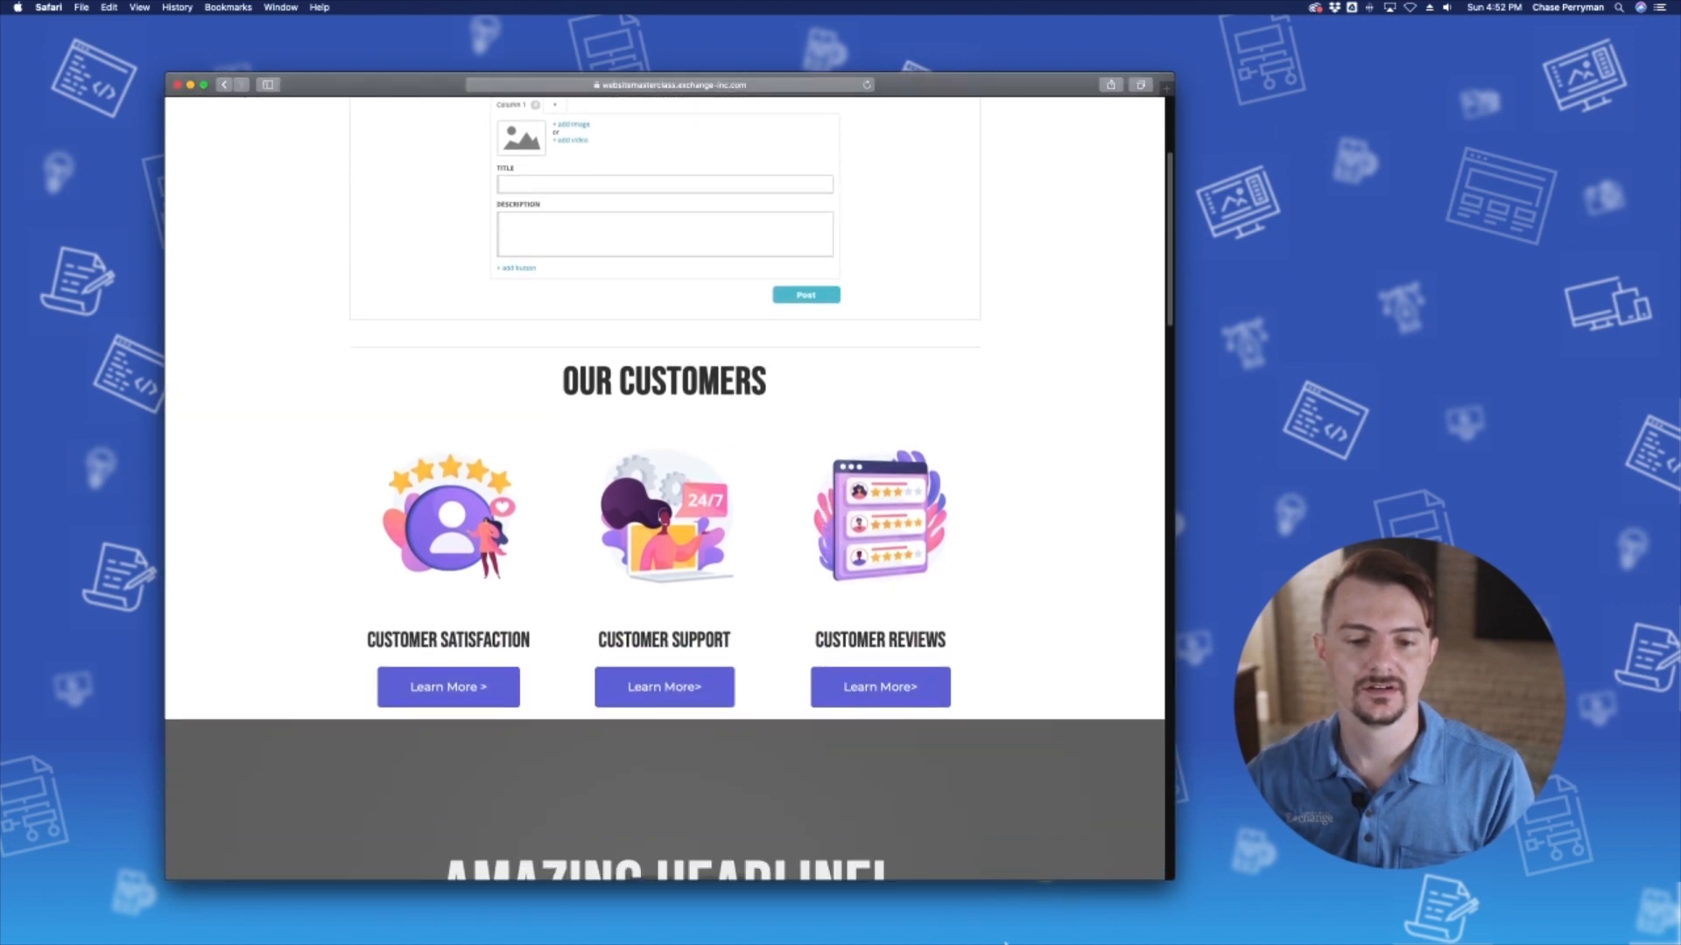
Step: Edit the Our Customers row to slightly increase its height and give it a light pink background color
mouse_move(983, 548)
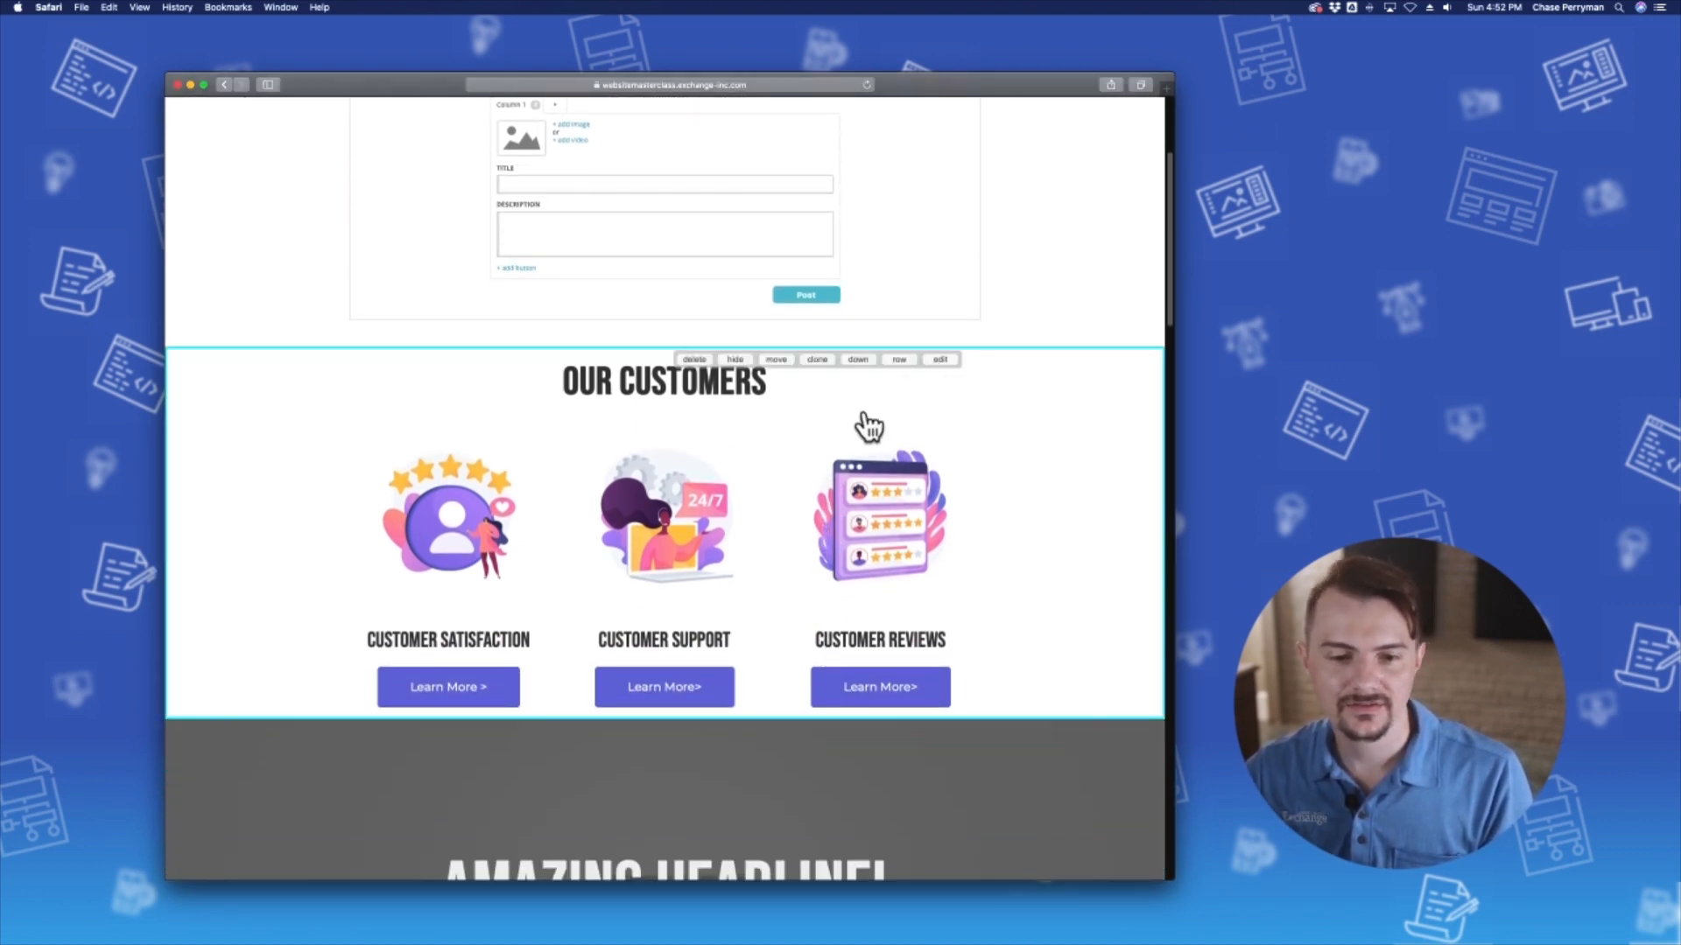
mouse_move(895, 416)
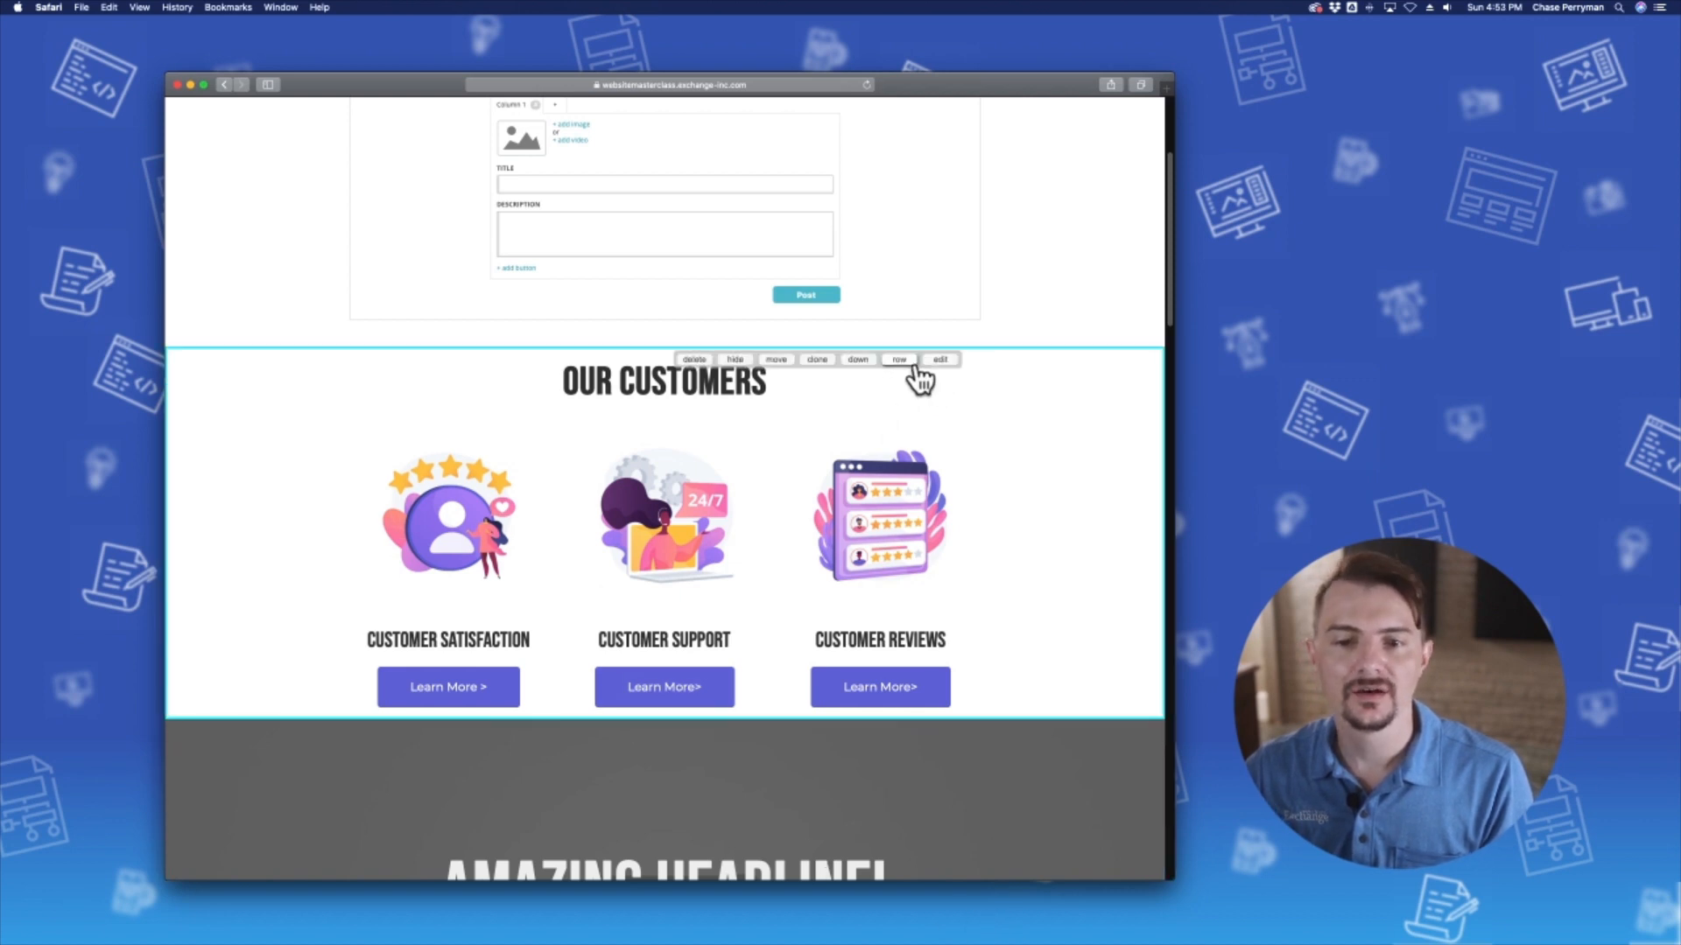
left_click(913, 366)
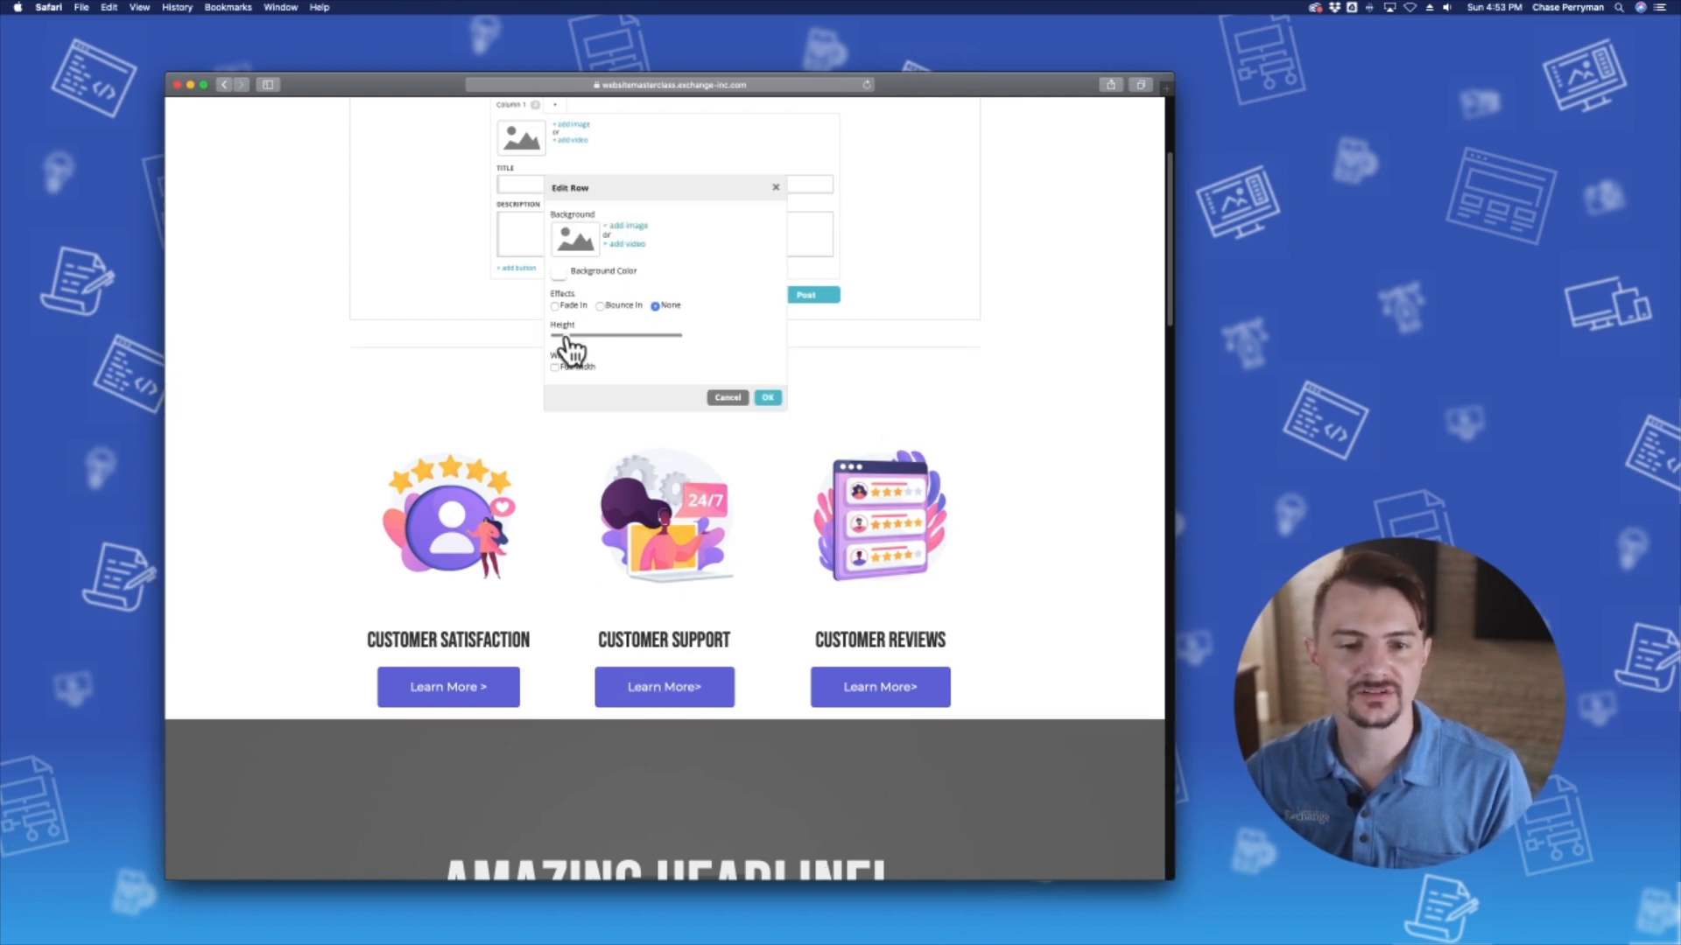
left_click_drag(569, 337, 569, 295)
left_click(556, 273)
left_click(681, 224)
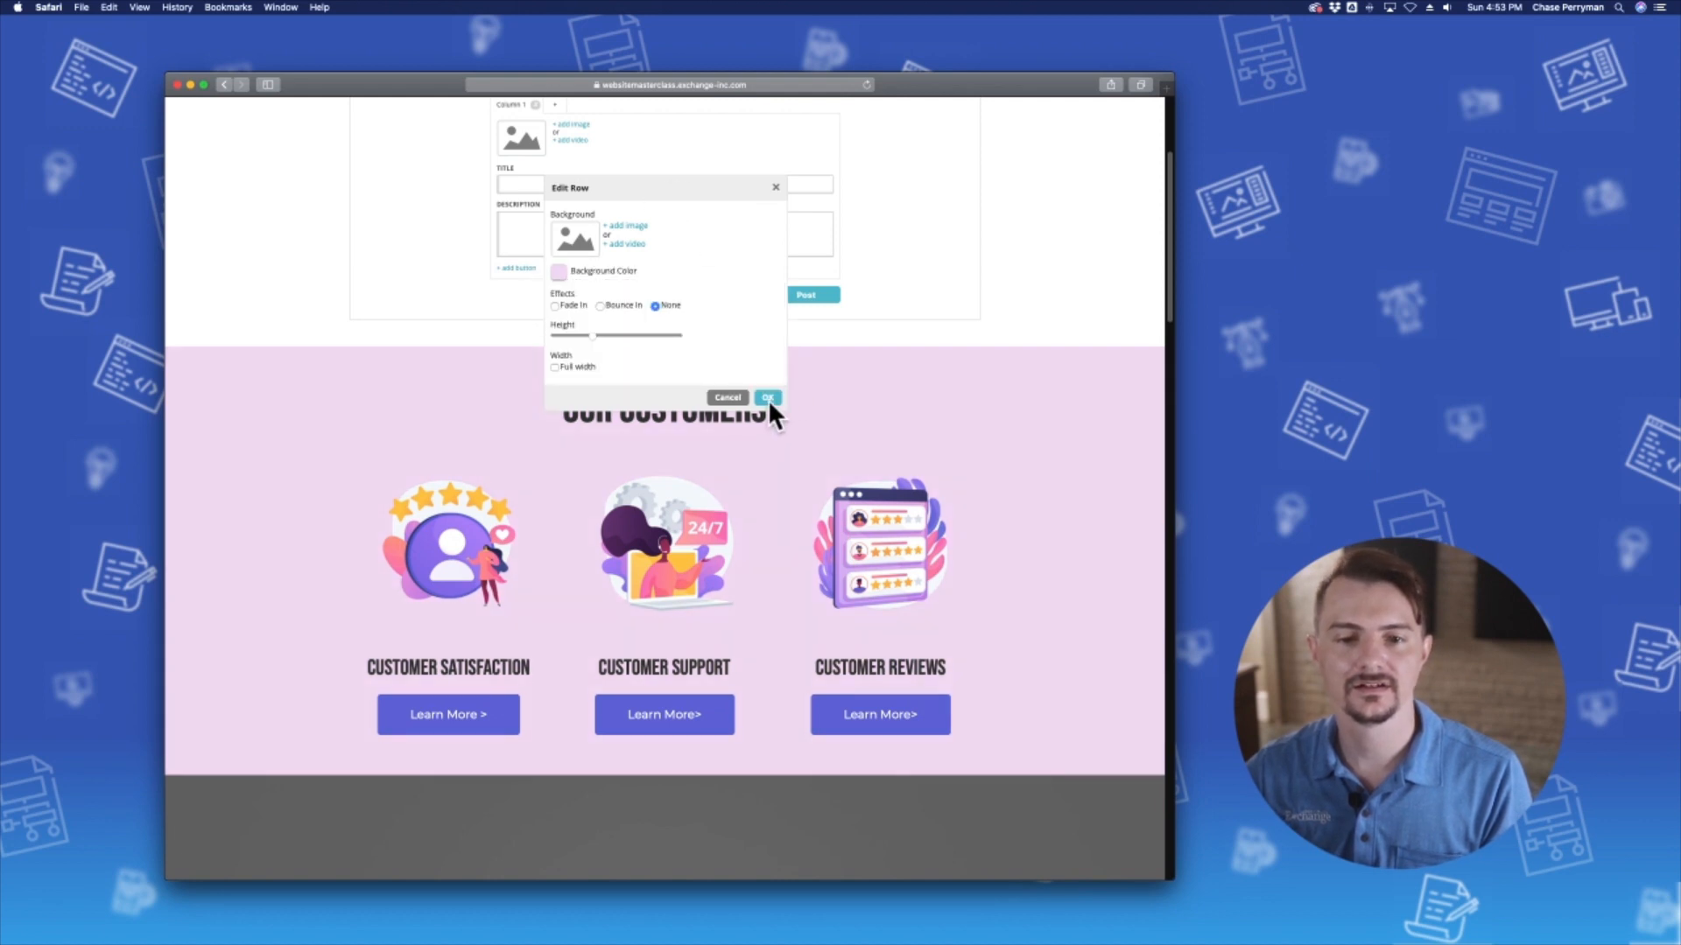
left_click(768, 398)
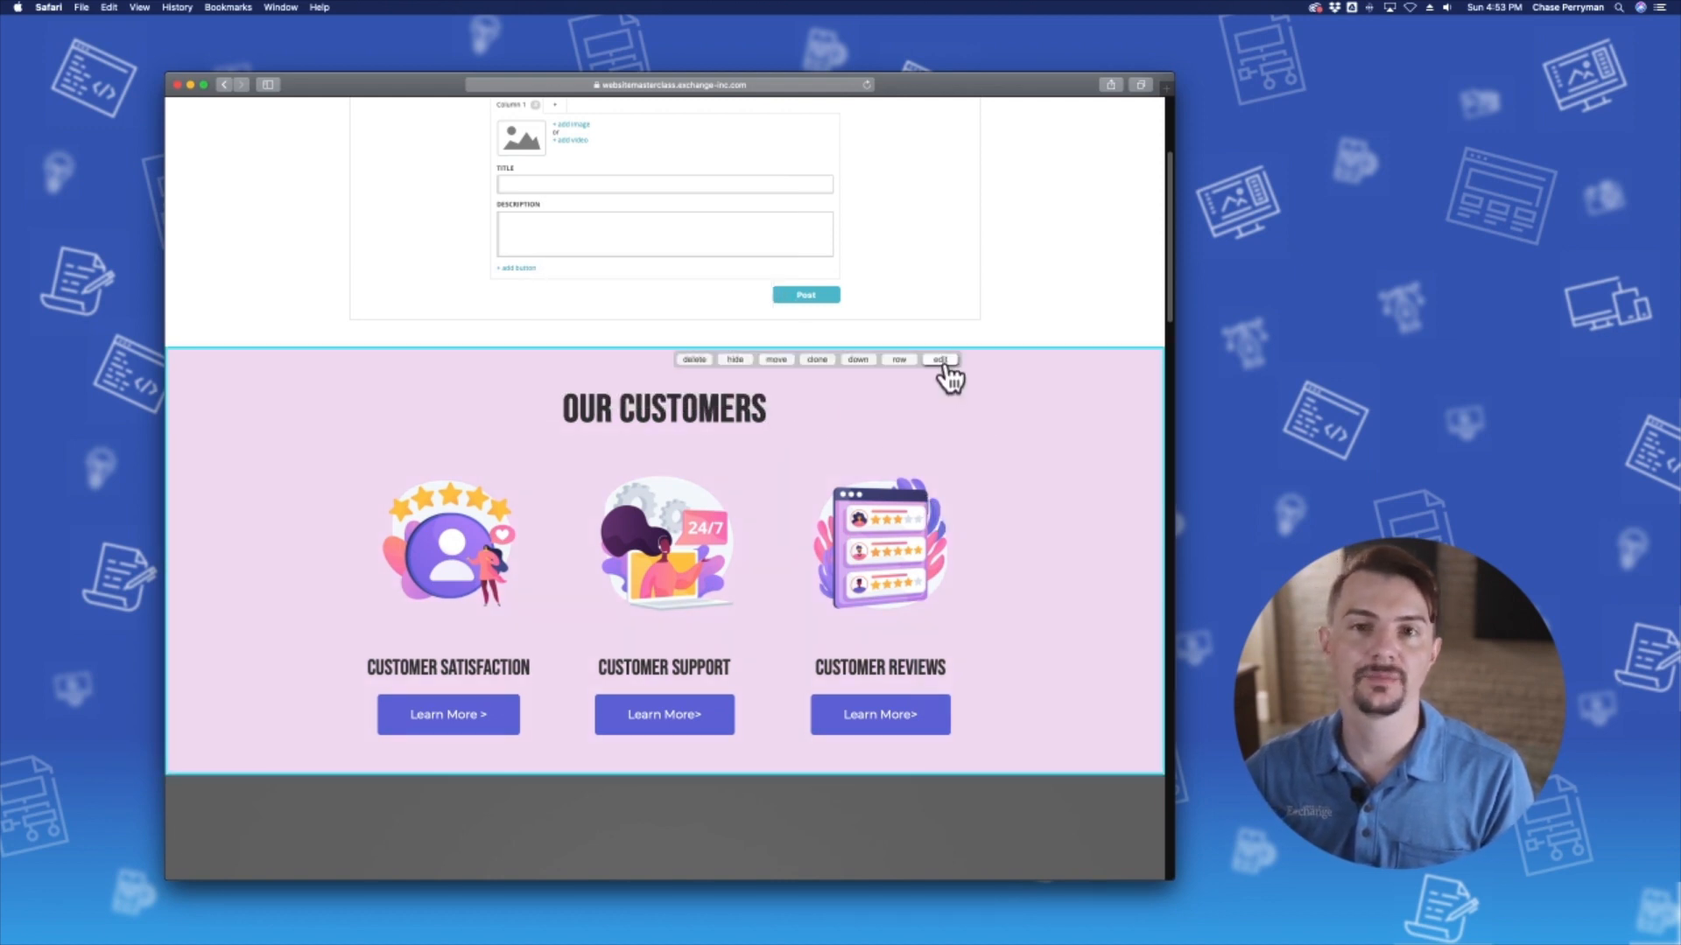
Step: Reopen the Our Customers columns block for editing and post it again
left_click(942, 365)
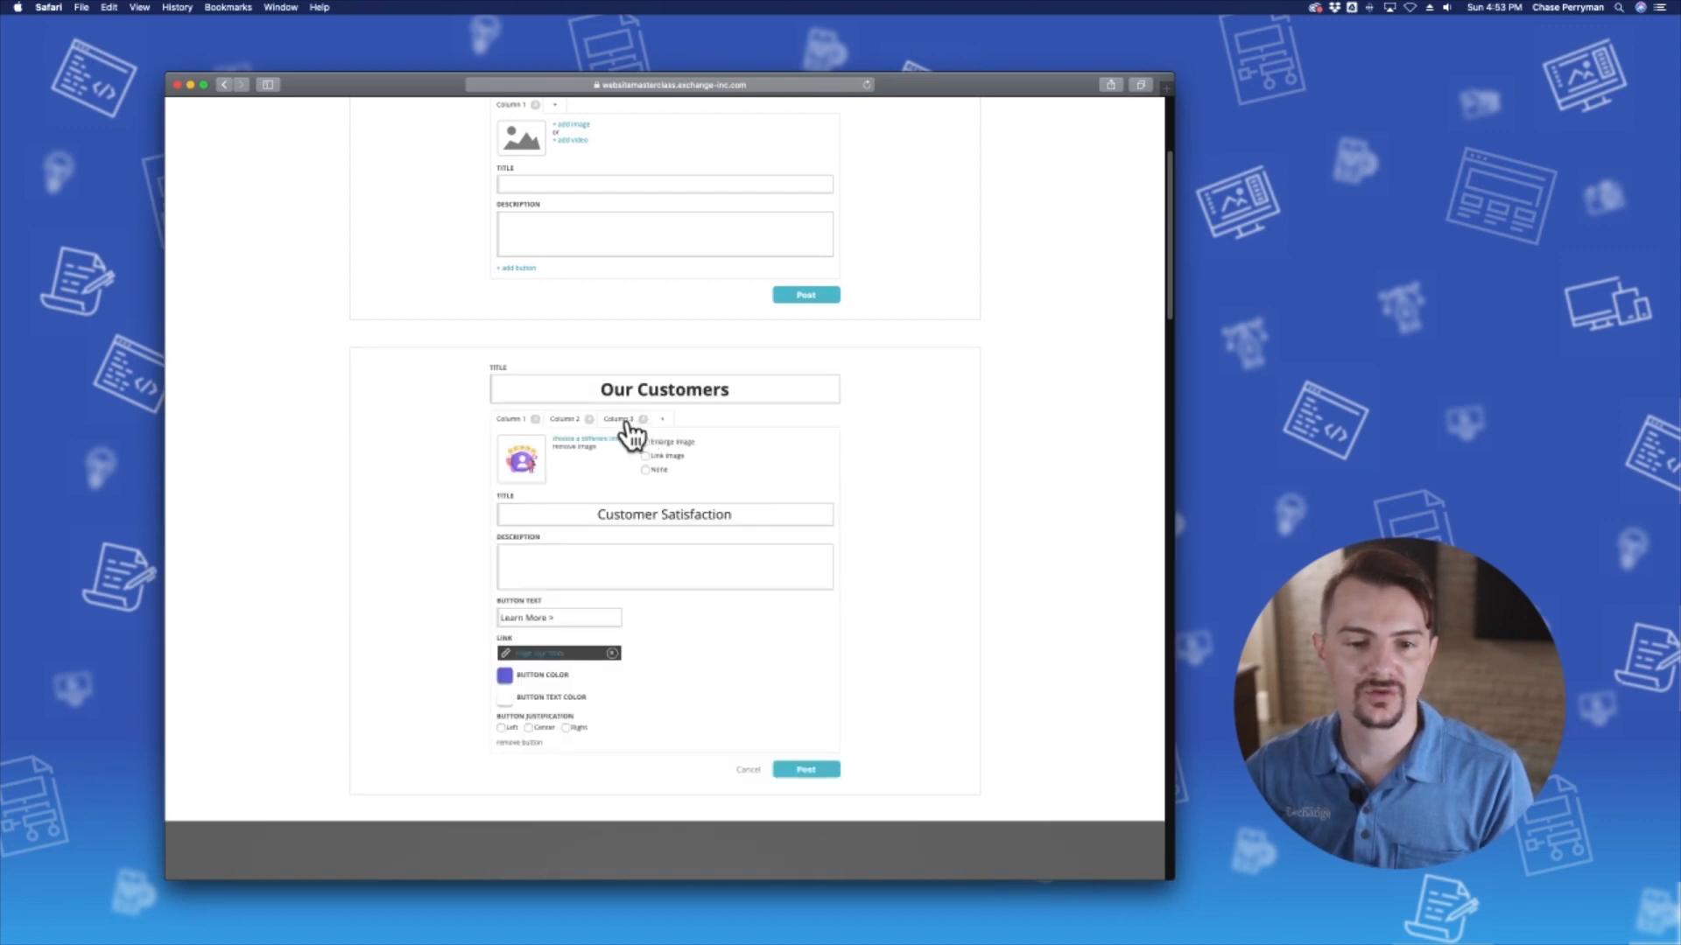
left_click_drag(644, 425, 587, 419)
left_click(839, 771)
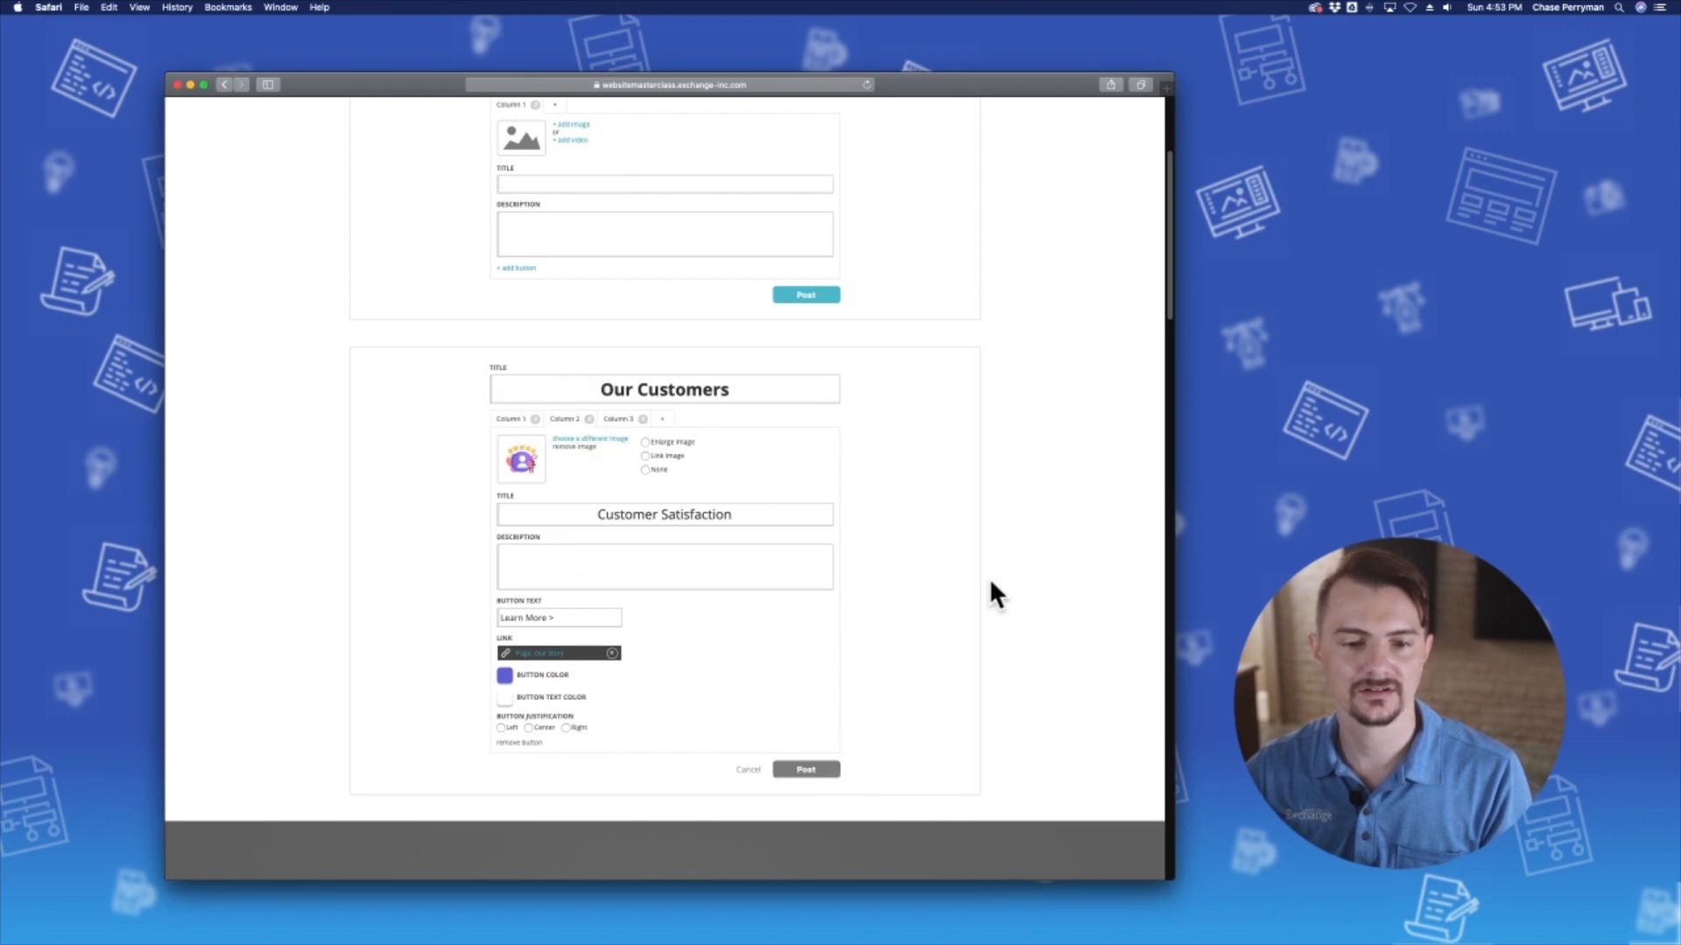
Step: Try adding a fourth column to the Our Customers block, remove that empty column, and post the block
scroll(1050, 648, "down", 1)
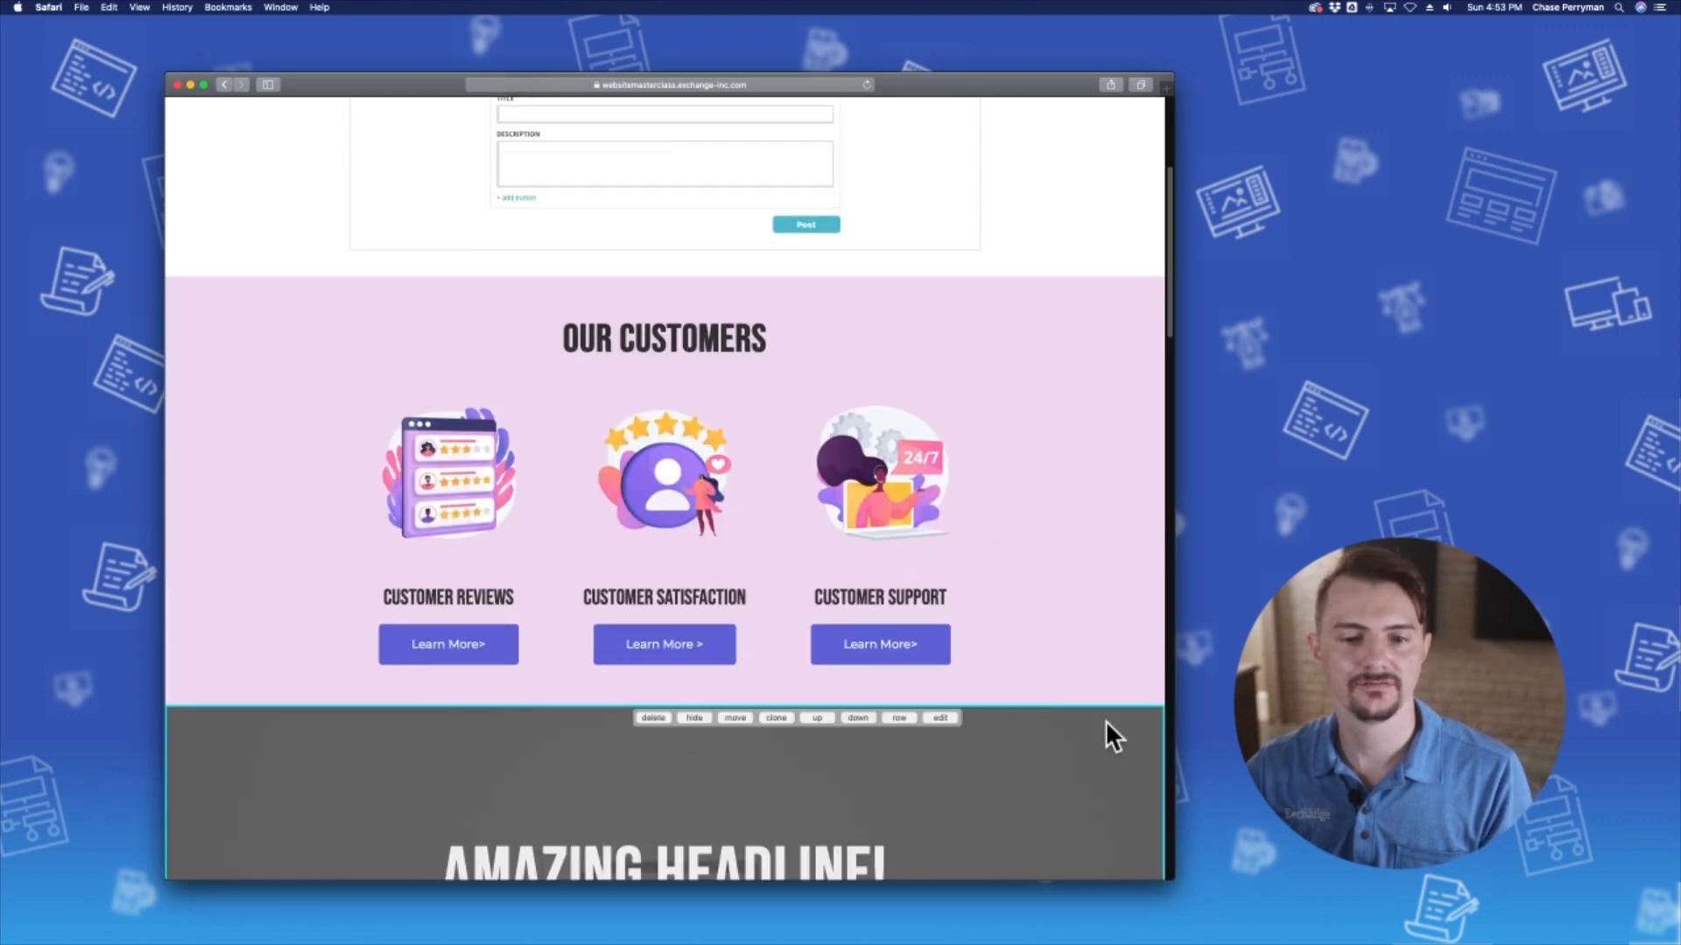
scroll(1104, 720, "up", 1)
left_click(936, 311)
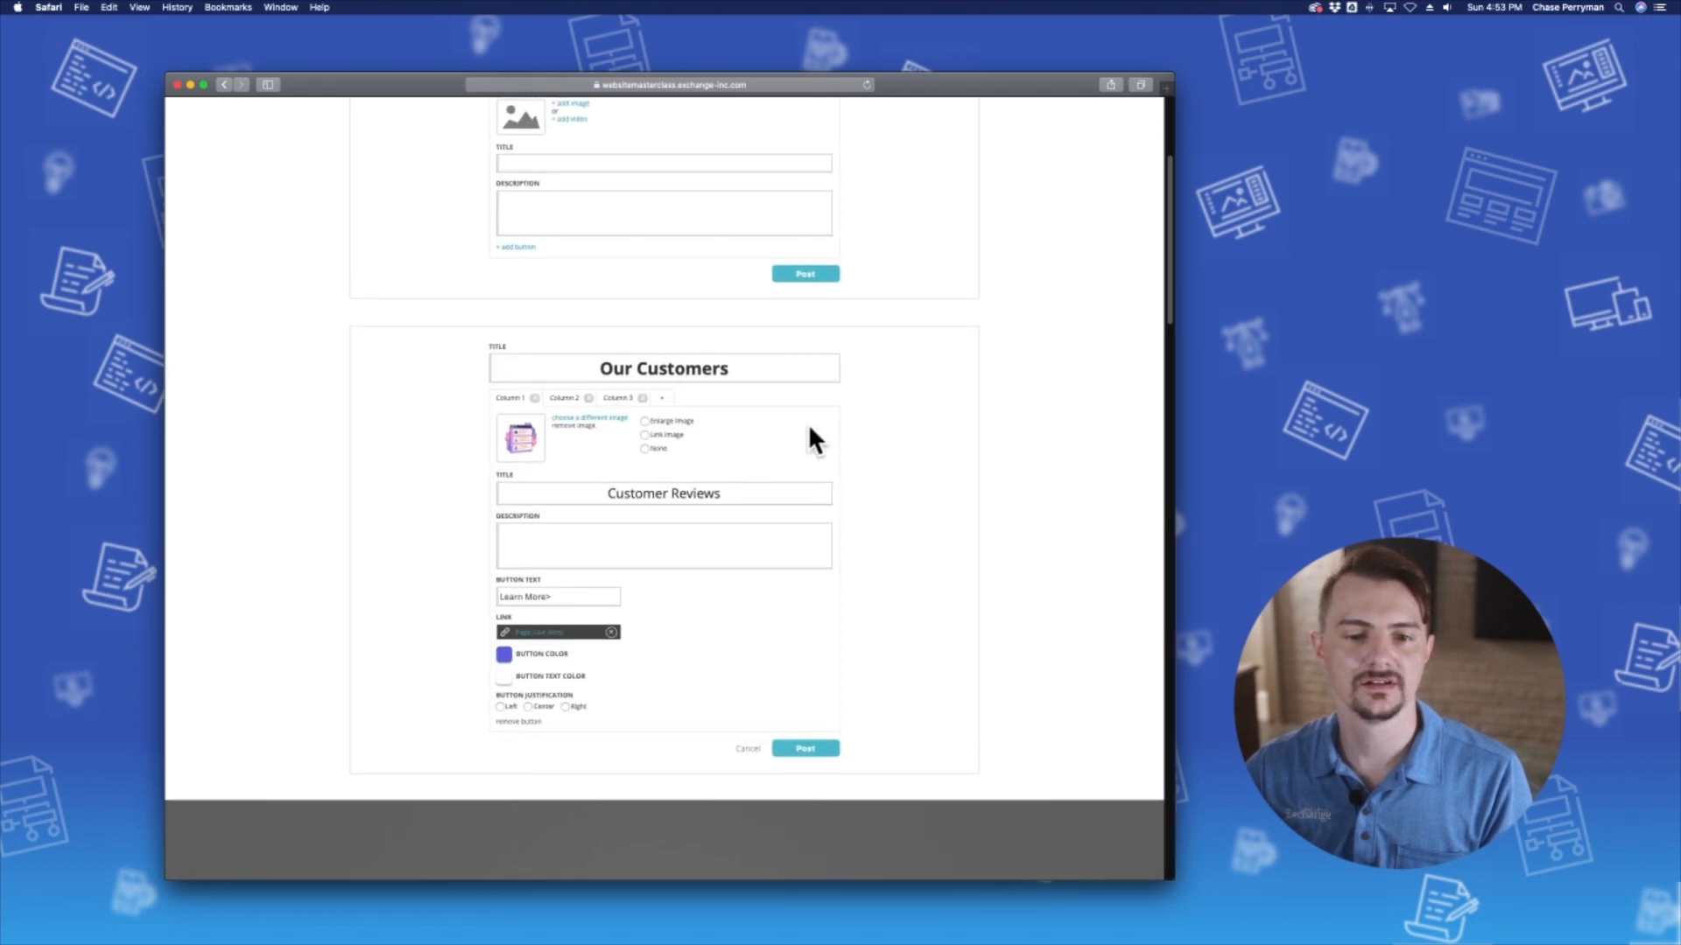
left_click(662, 397)
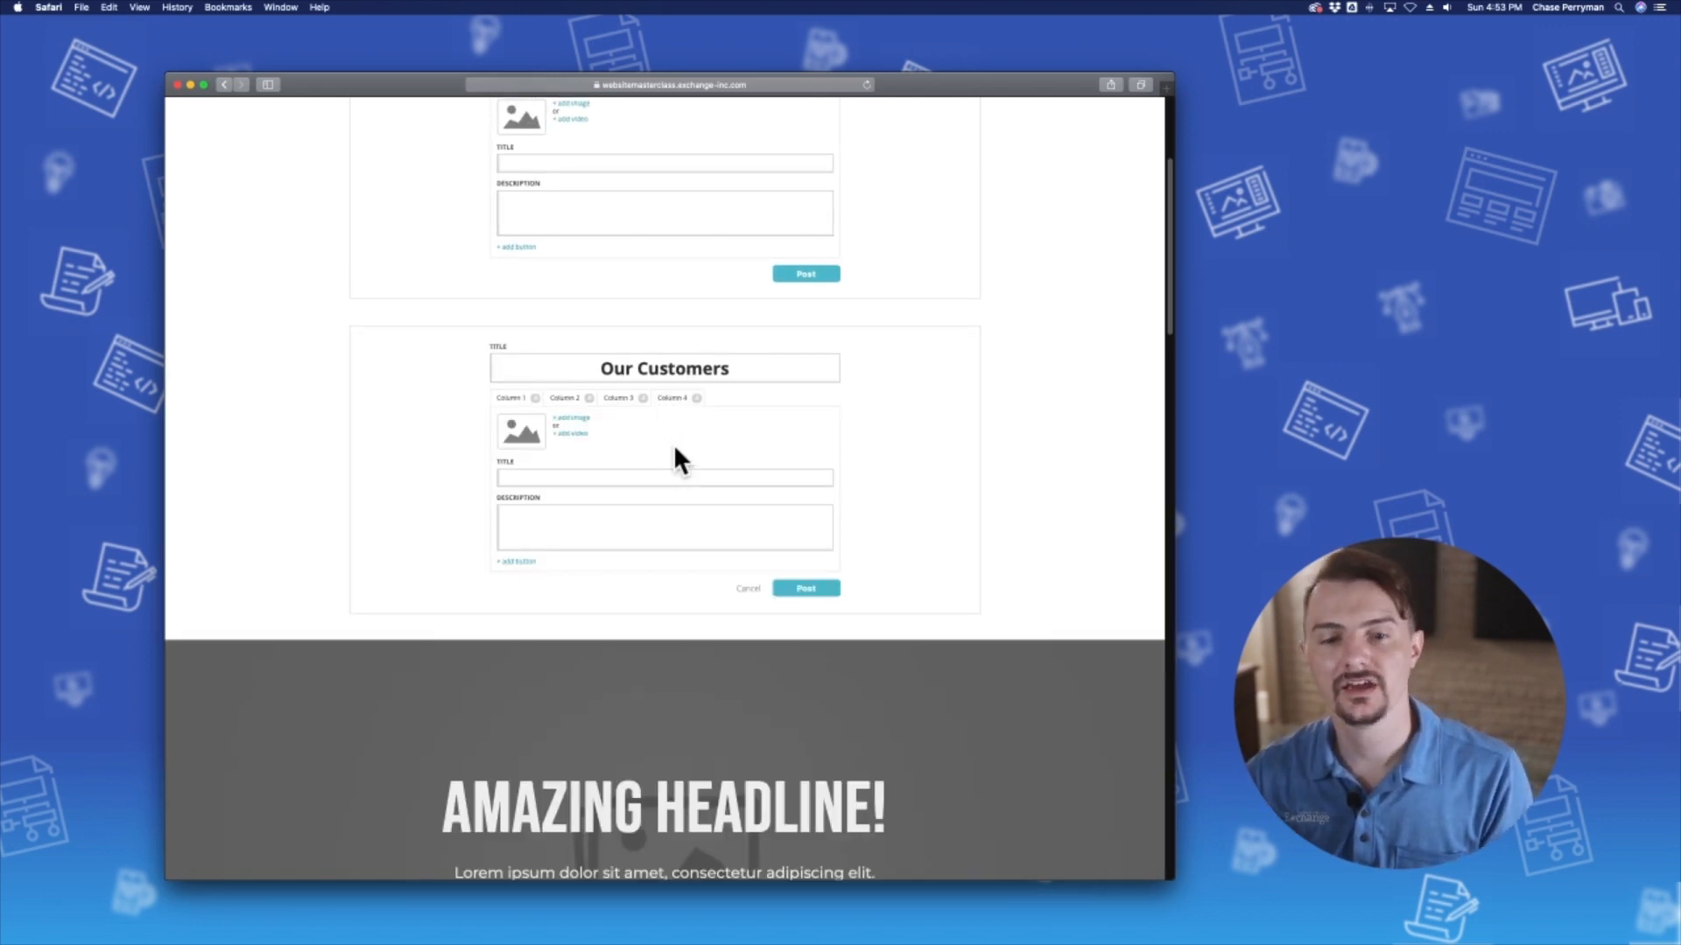
left_click(697, 398)
left_click(812, 749)
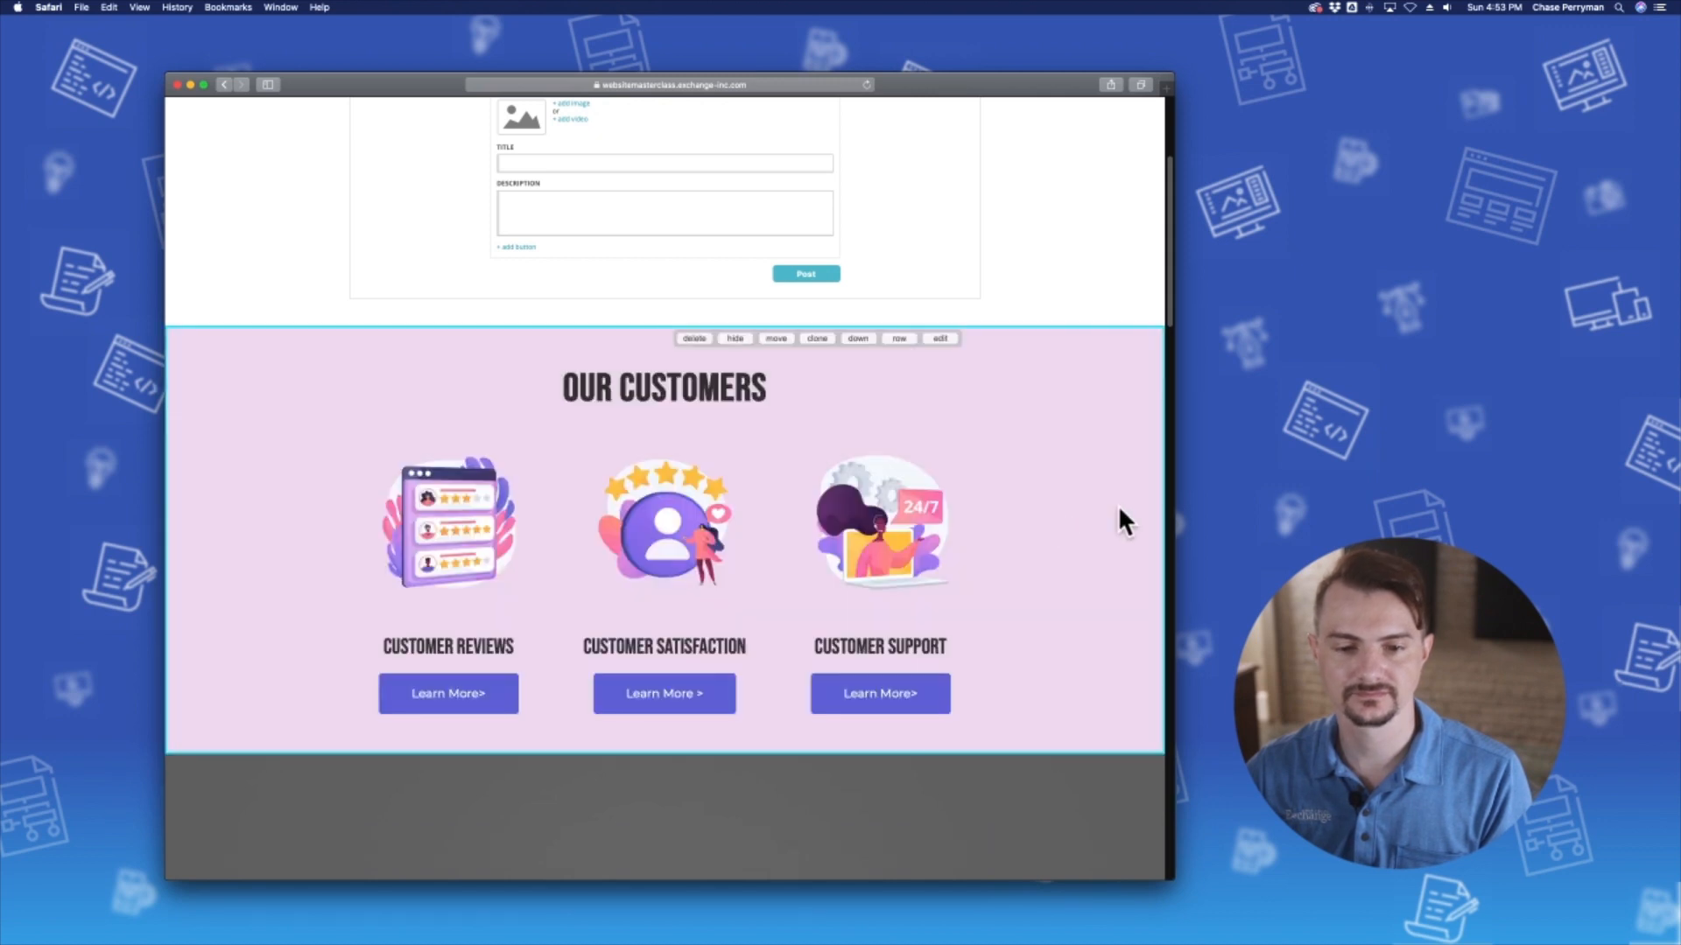
Step: Preview the page and examine the Our Customers section in the combined desktop, tablet and phone view
scroll(1125, 521, "up", 5)
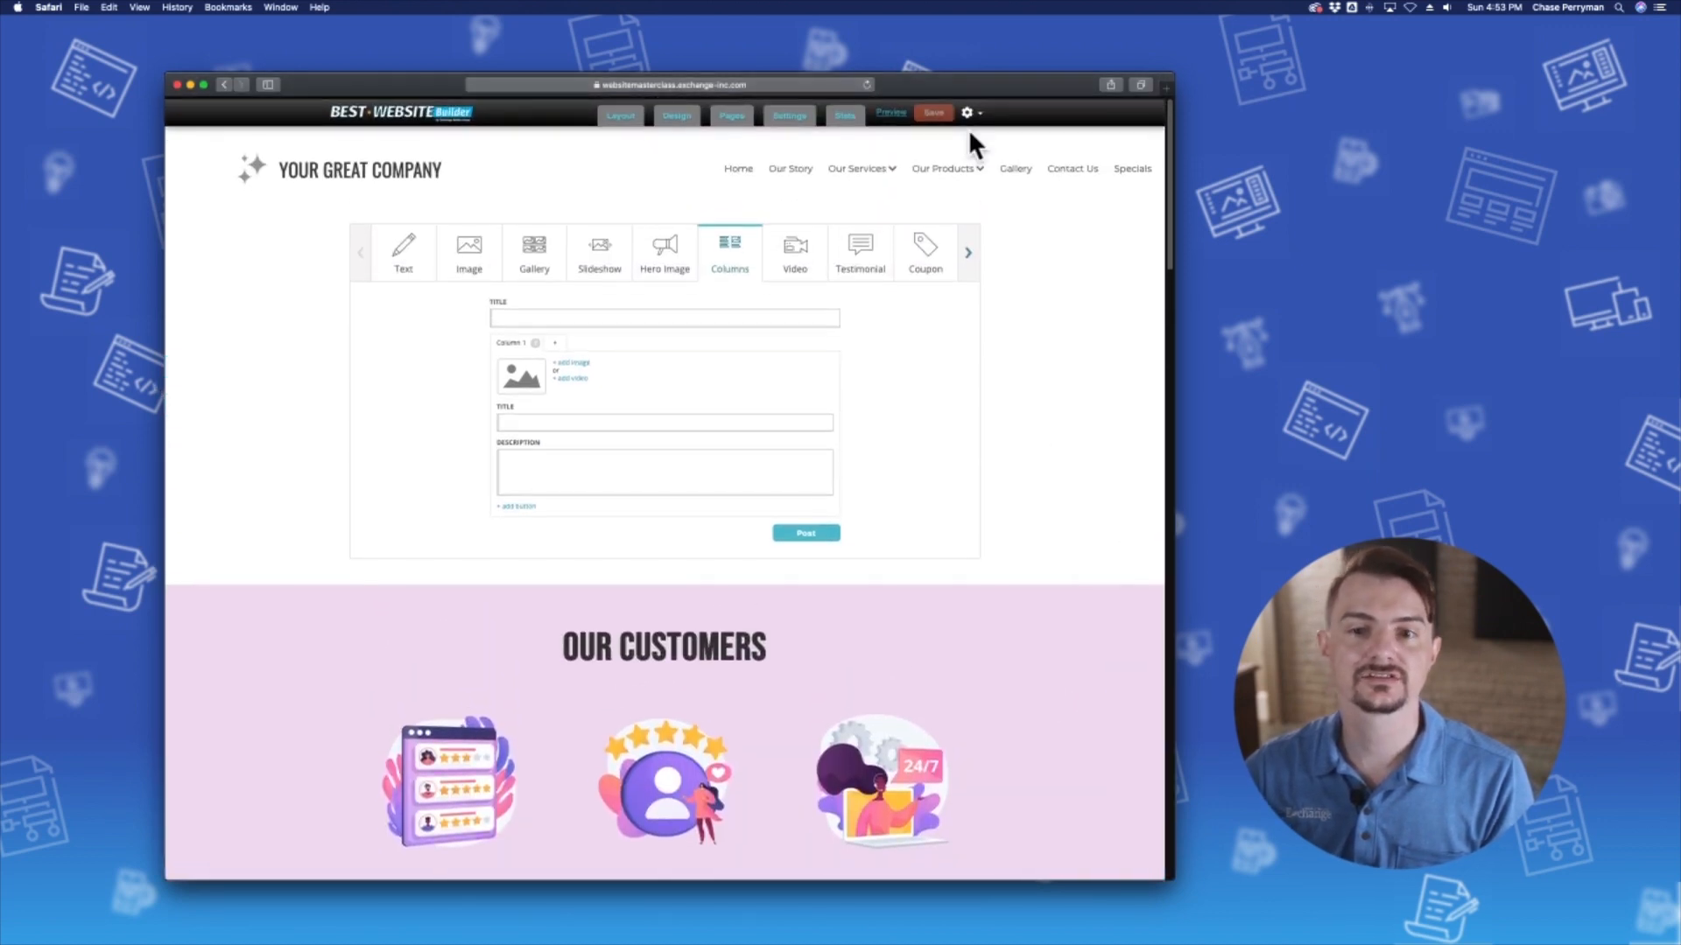
left_click(891, 110)
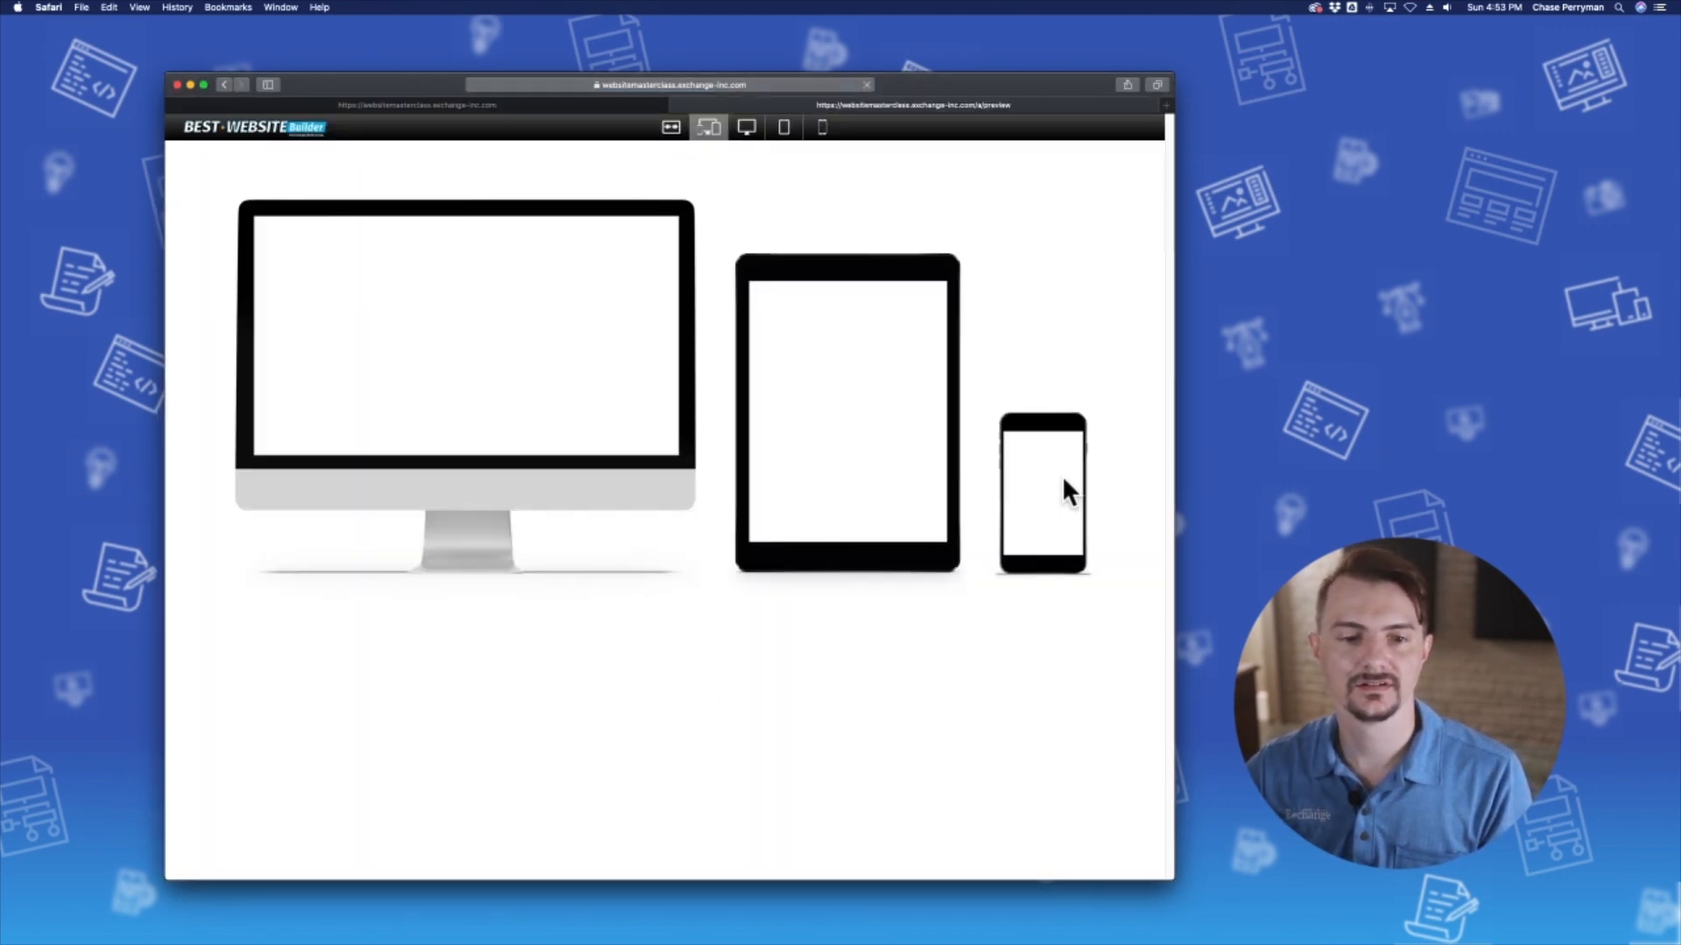
scroll(662, 426, "down", 2)
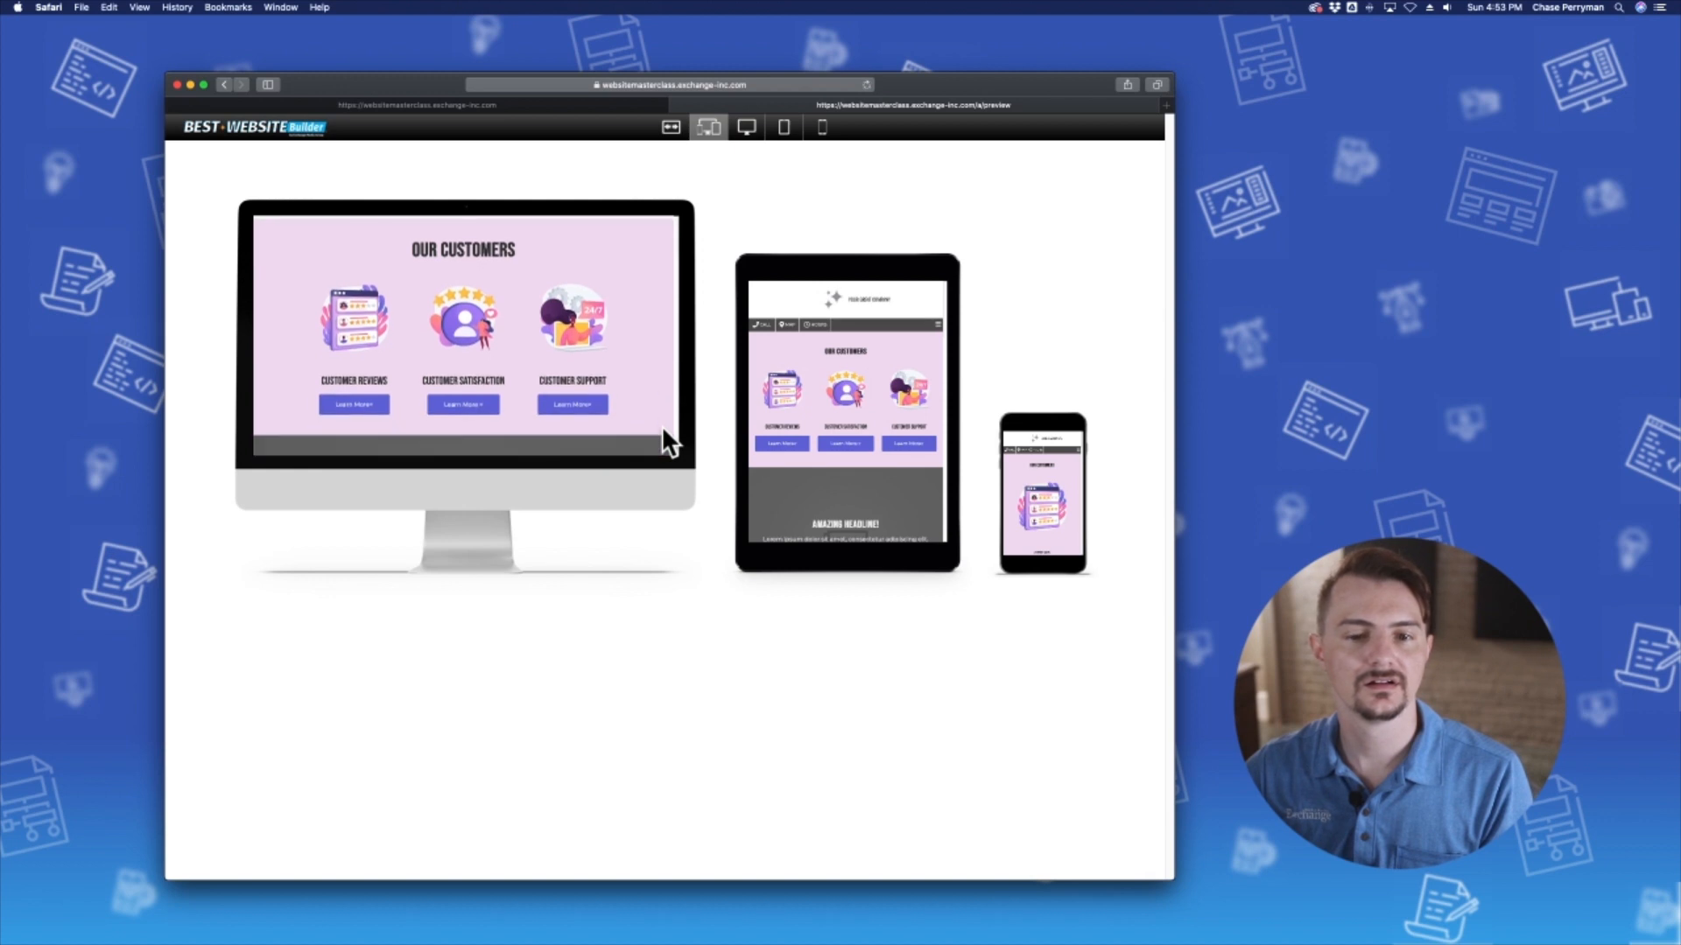
scroll(861, 424, "down", 1)
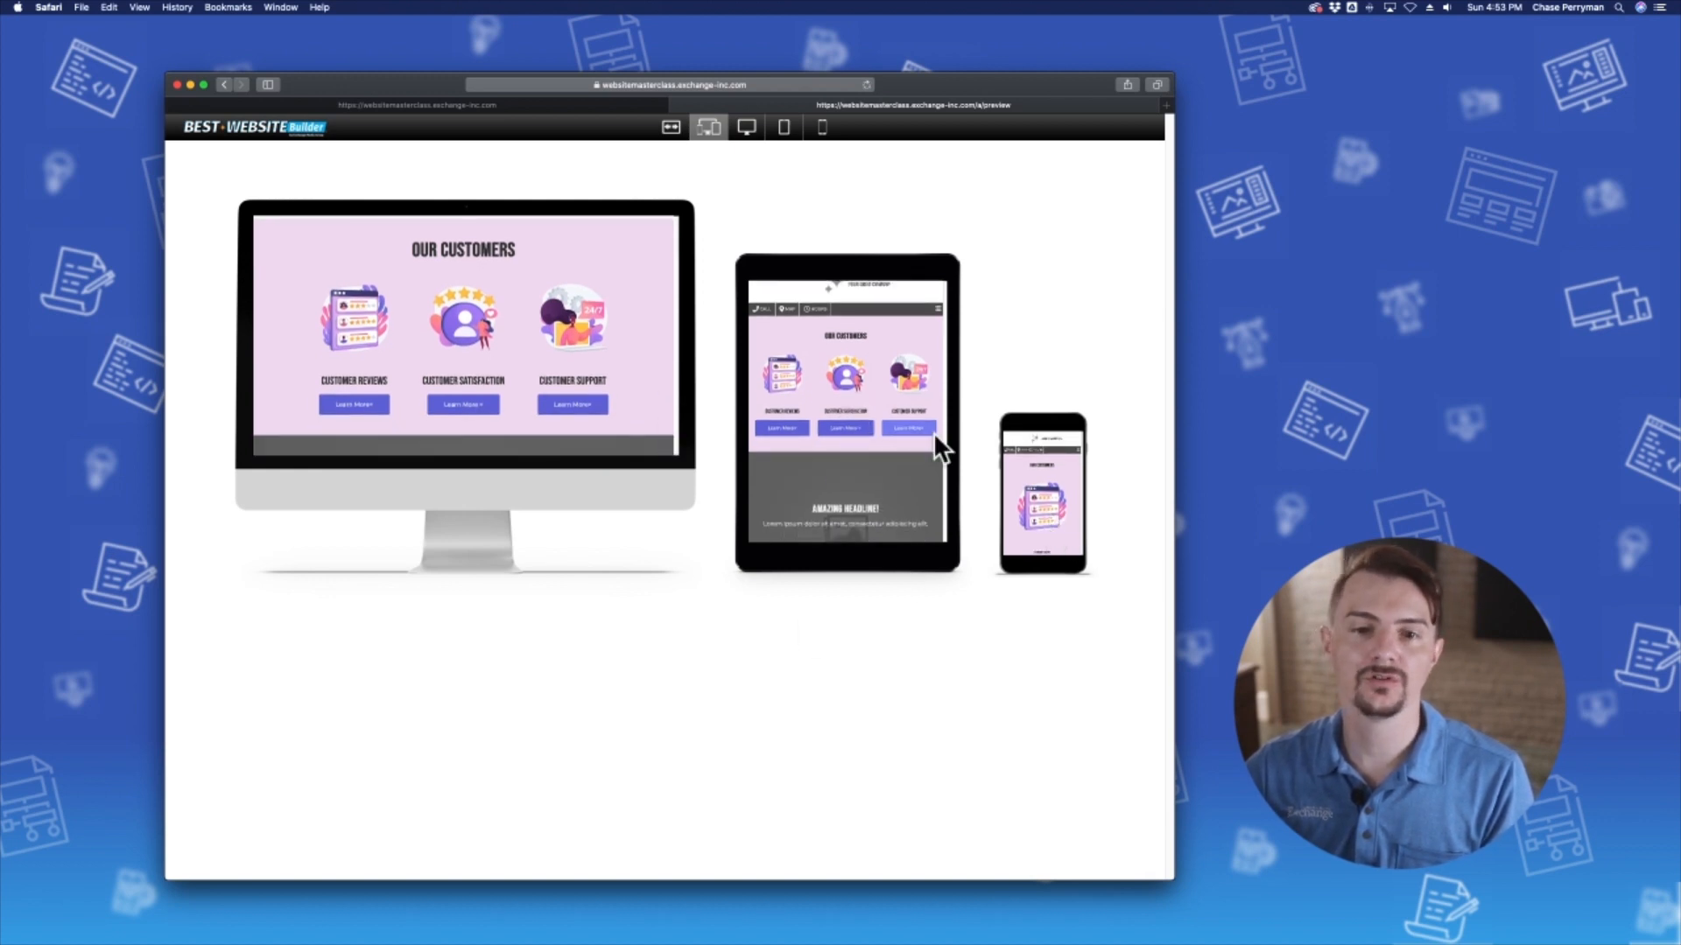
Step: Switch the preview to phone only and check how the three Our Customers columns are laid out
left_click(821, 128)
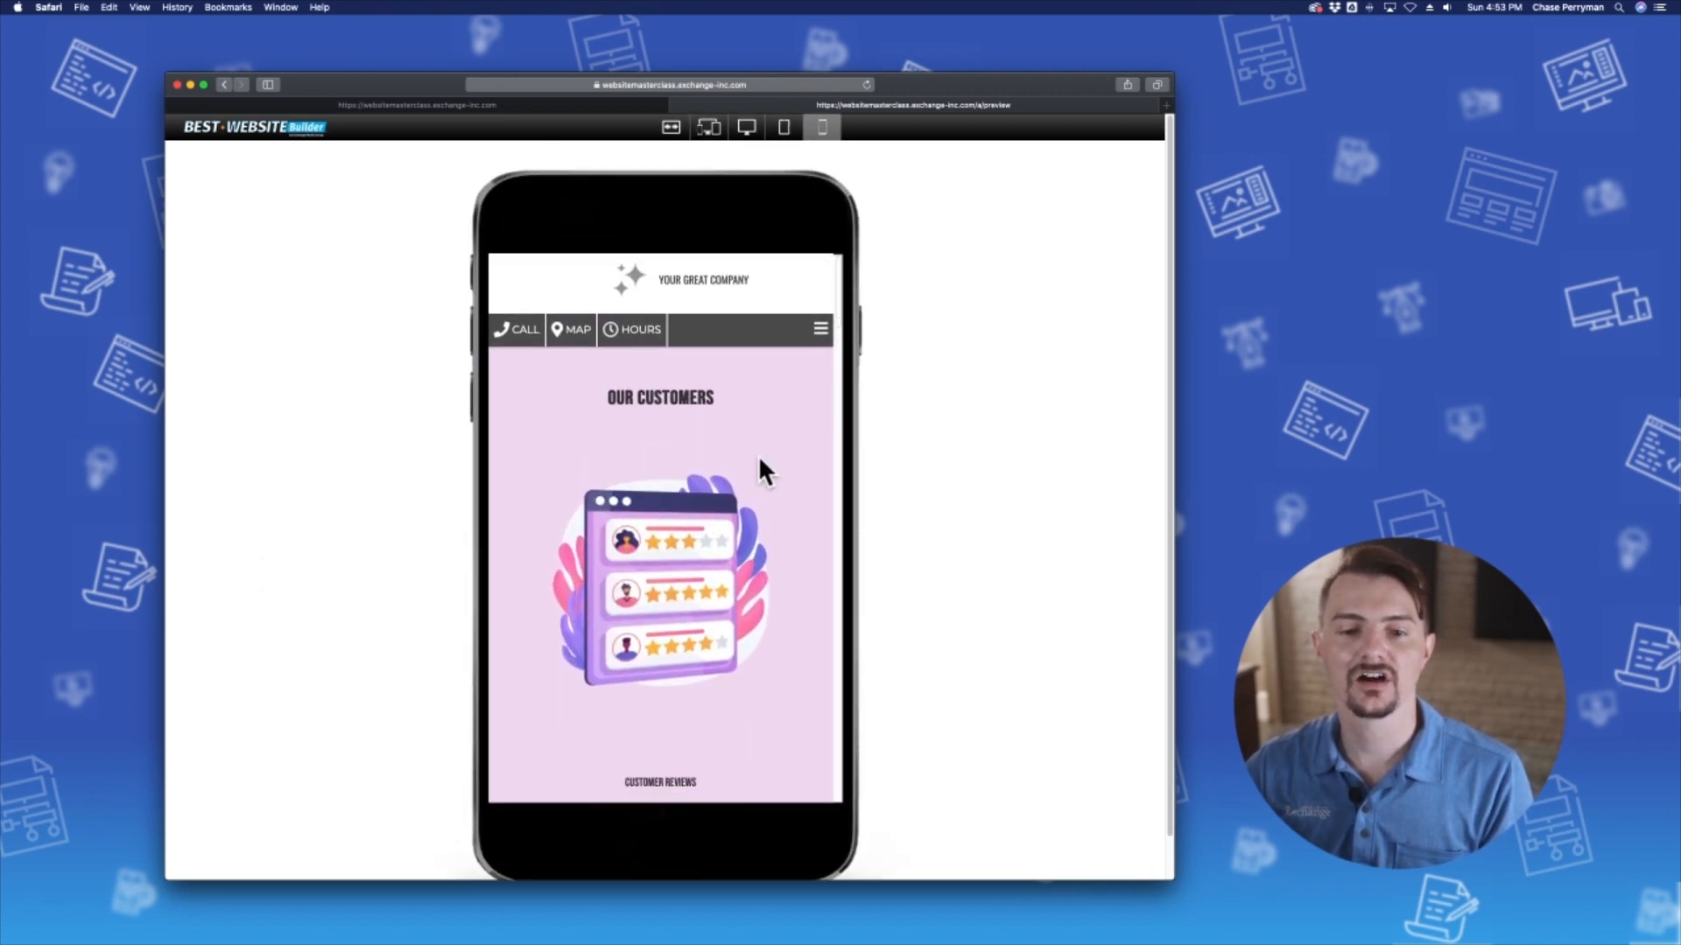
scroll(758, 455, "down", 5)
scroll(758, 455, "up", 3)
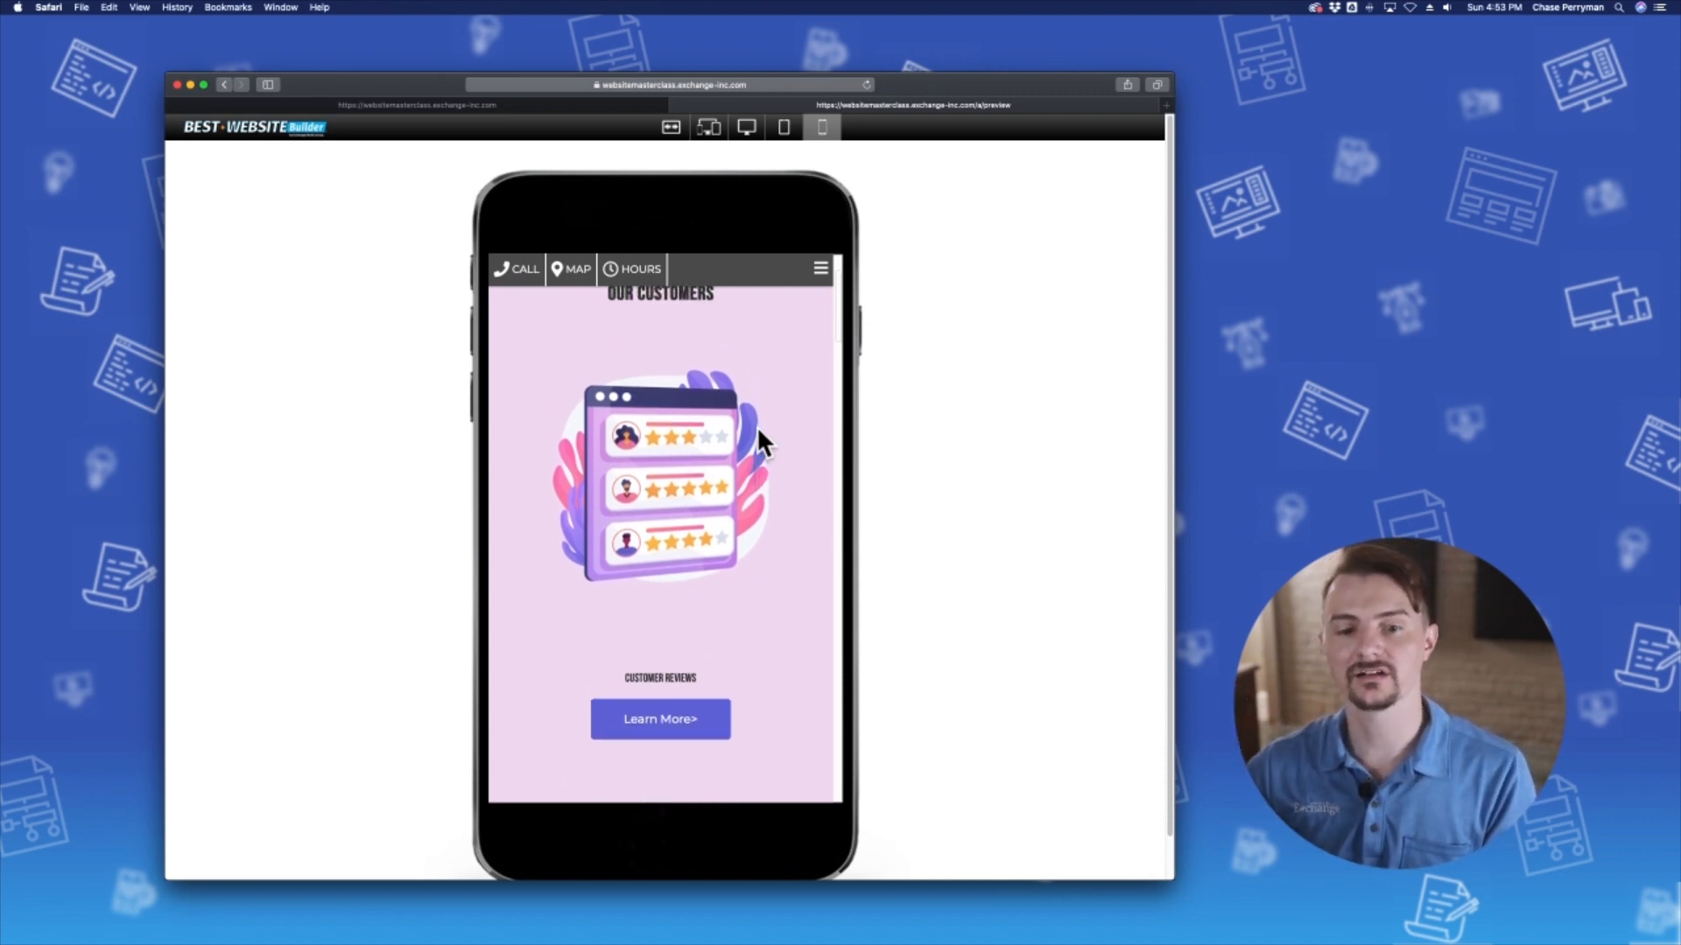
scroll(700, 491, "down", 5)
scroll(683, 464, "down", 2)
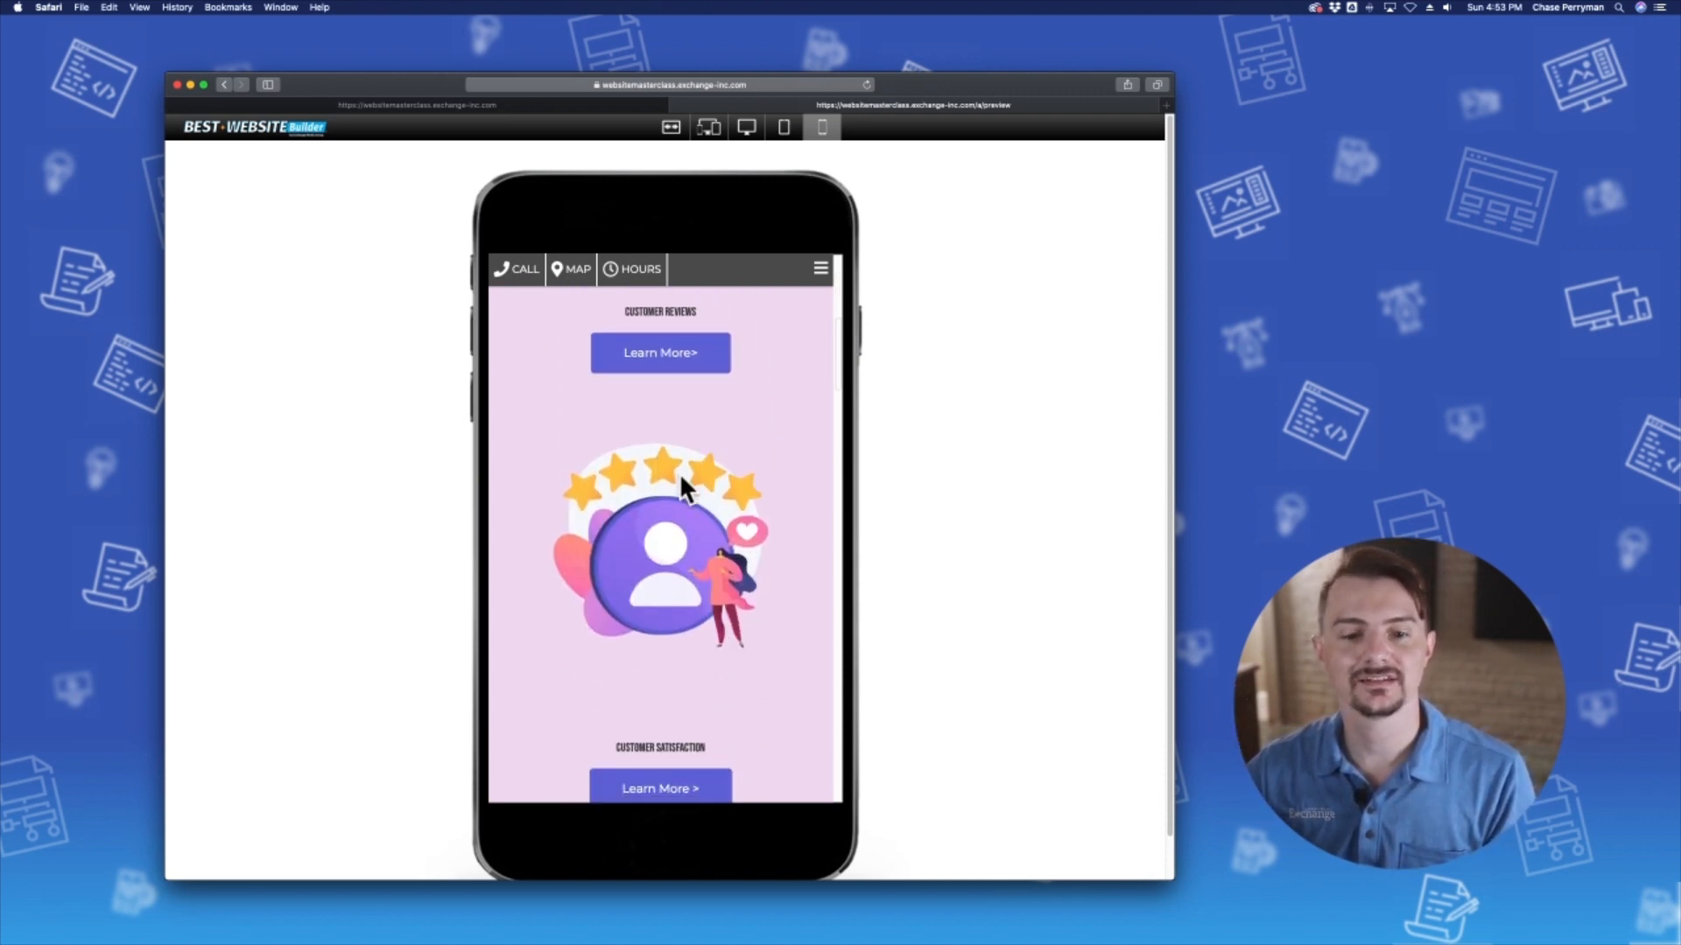
scroll(680, 473, "down", 5)
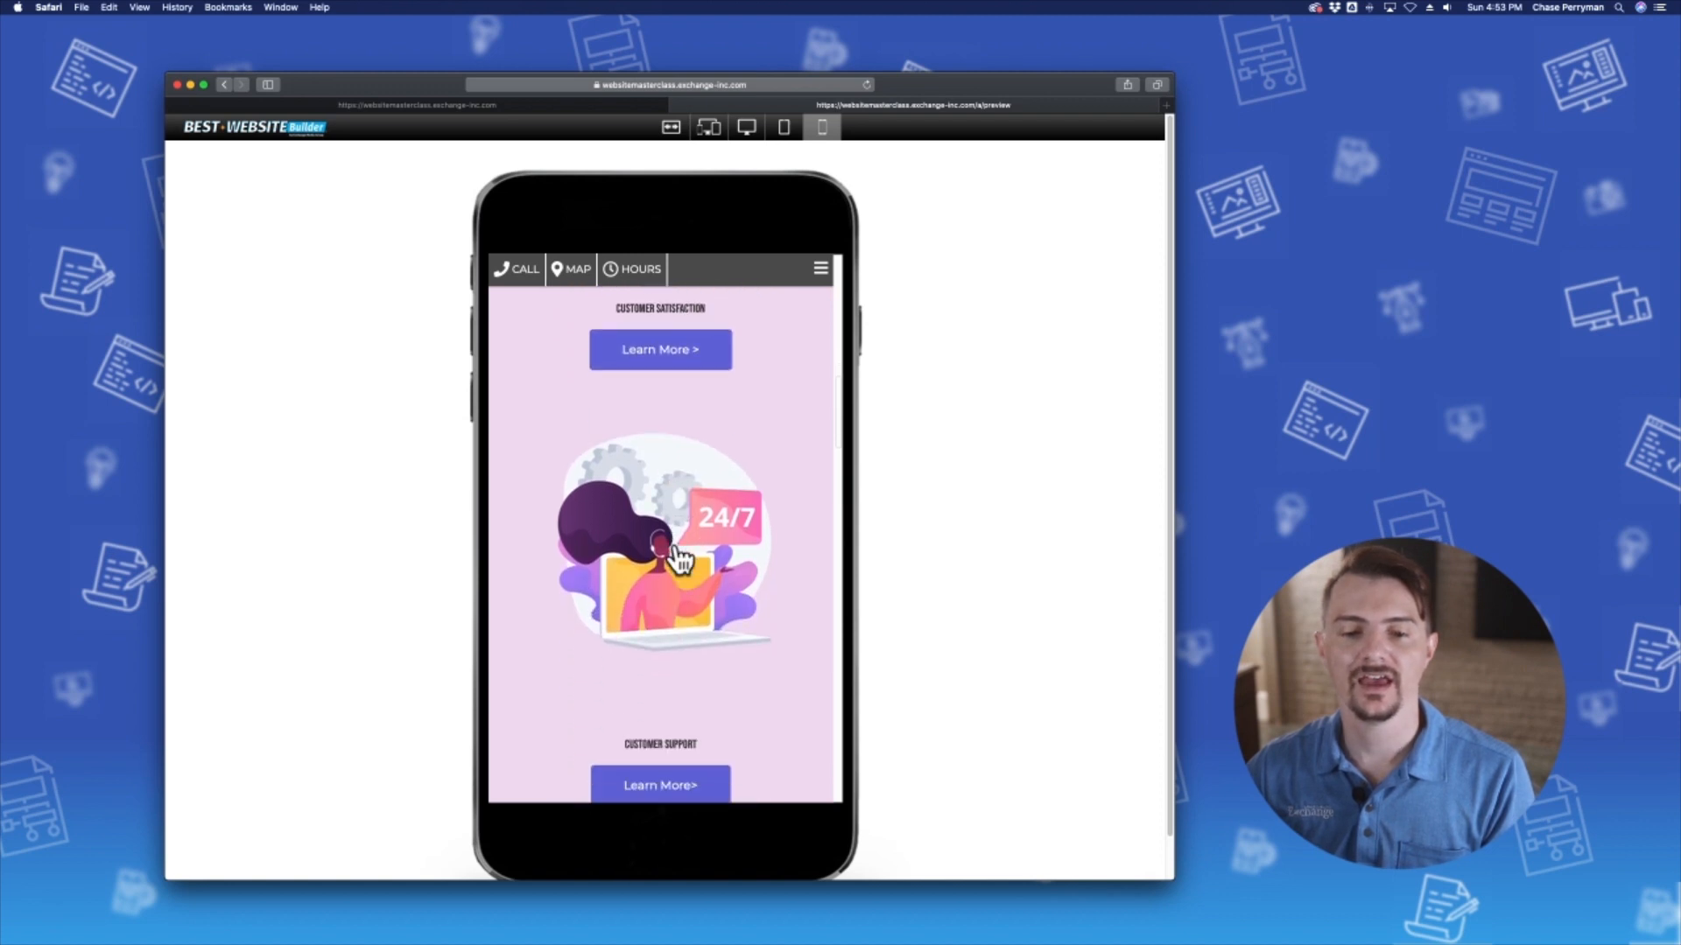
scroll(675, 544, "down", 3)
scroll(674, 547, "up", 6)
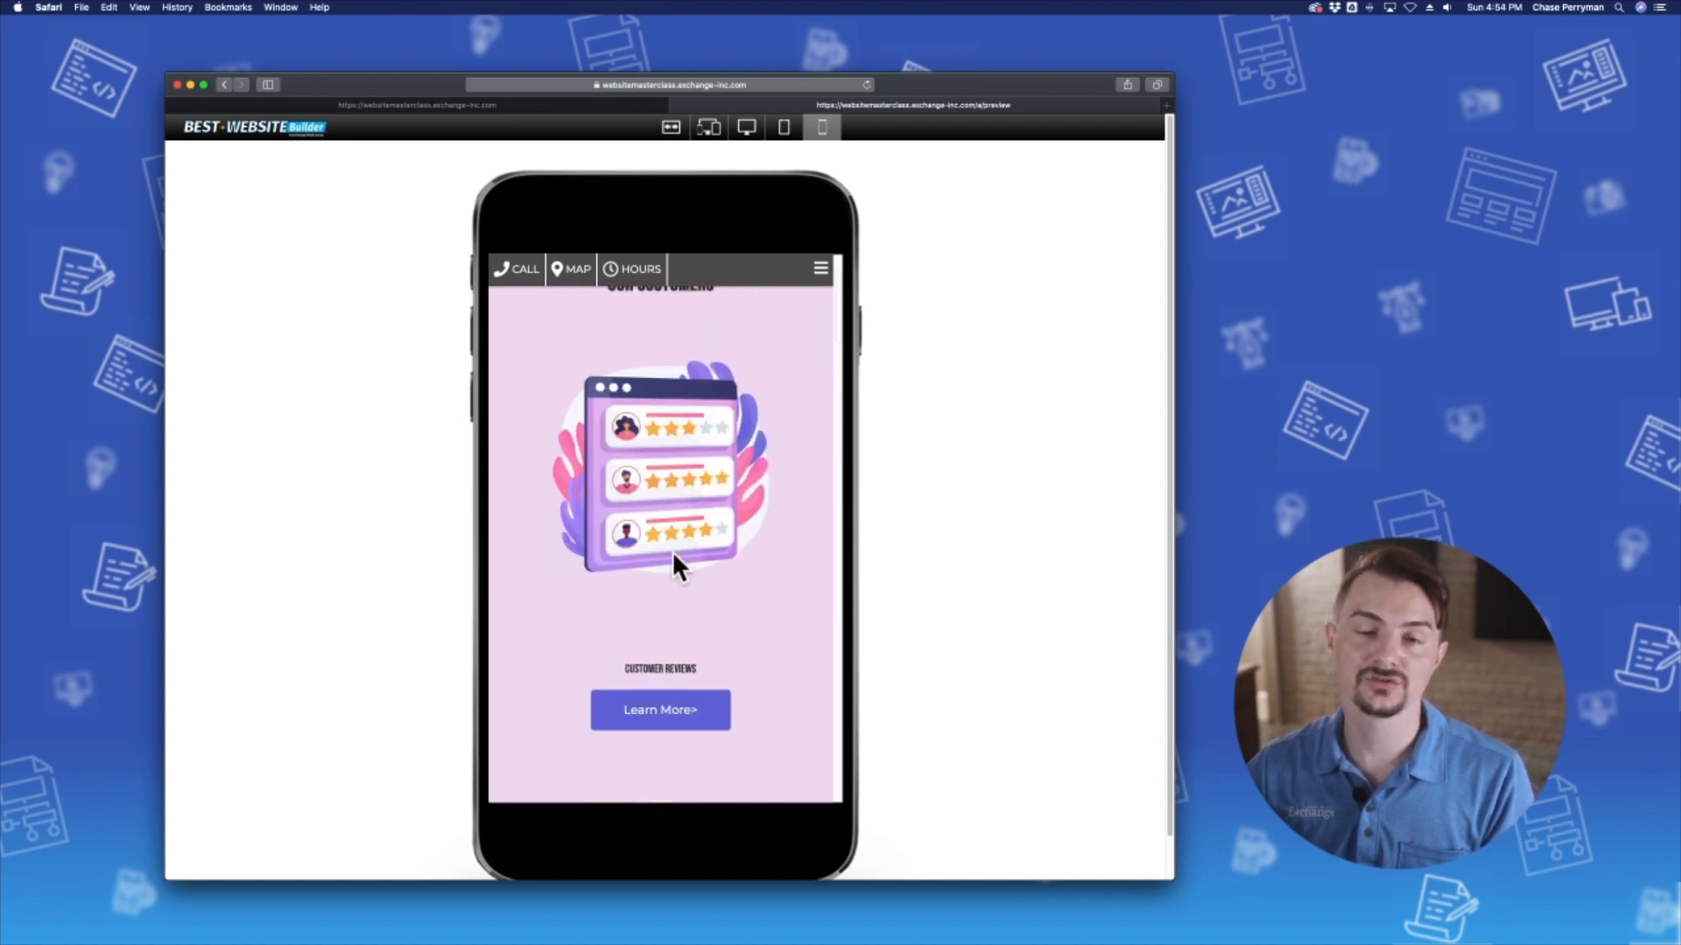
scroll(670, 550, "up", 2)
scroll(679, 534, "down", 1)
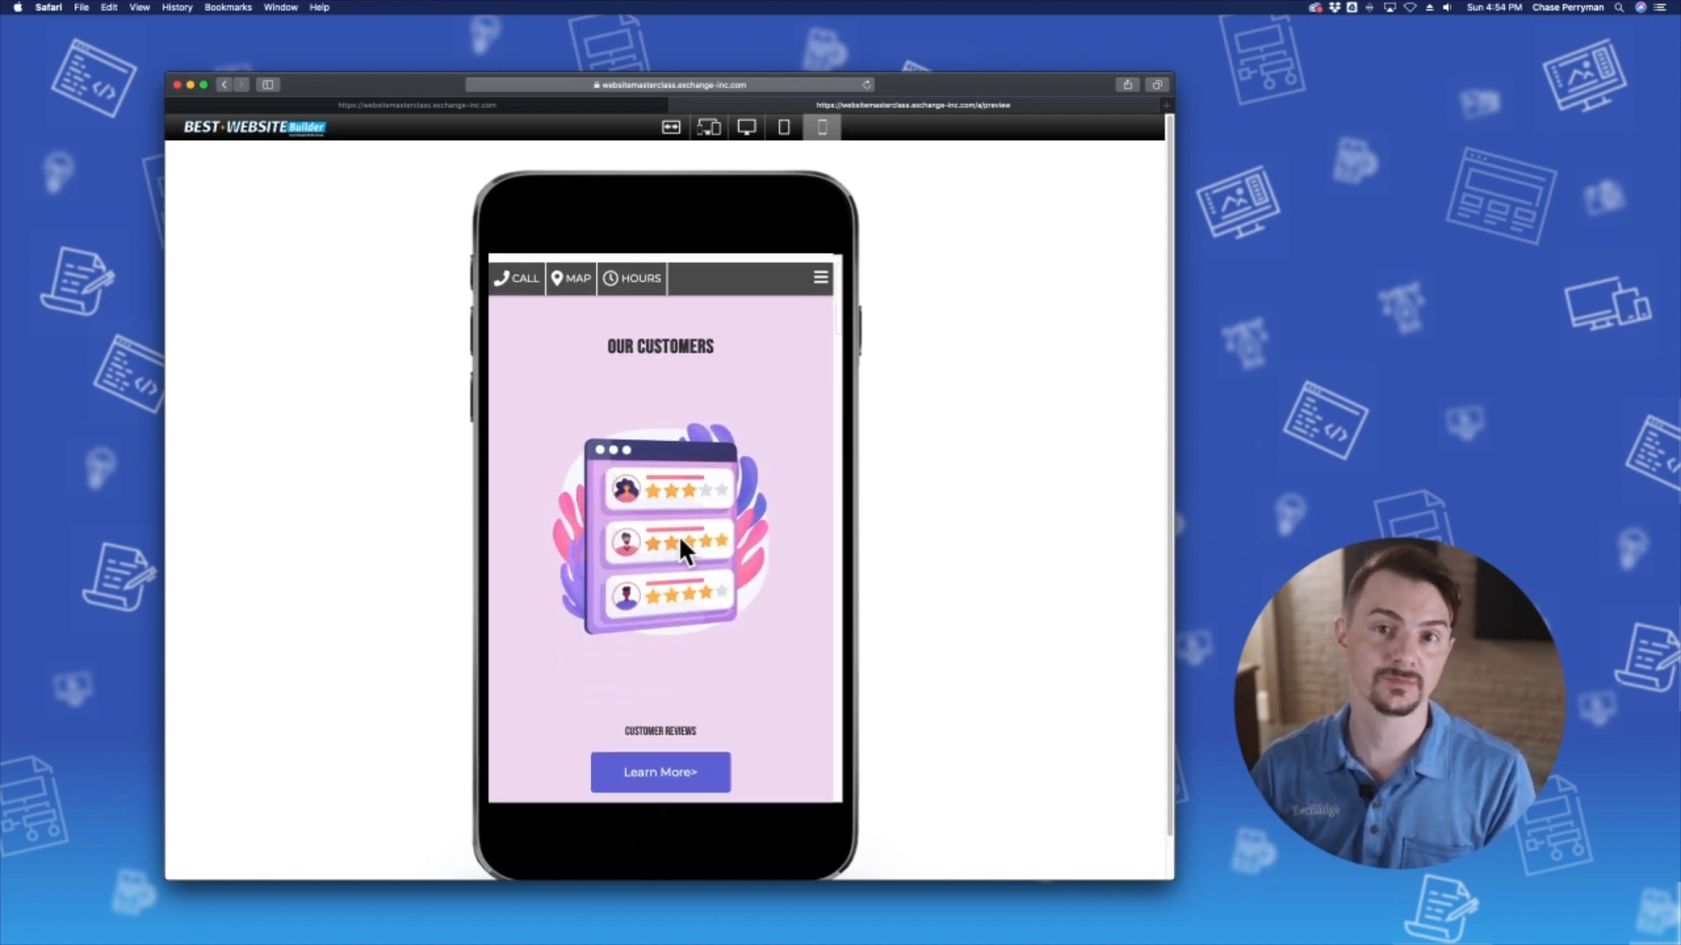